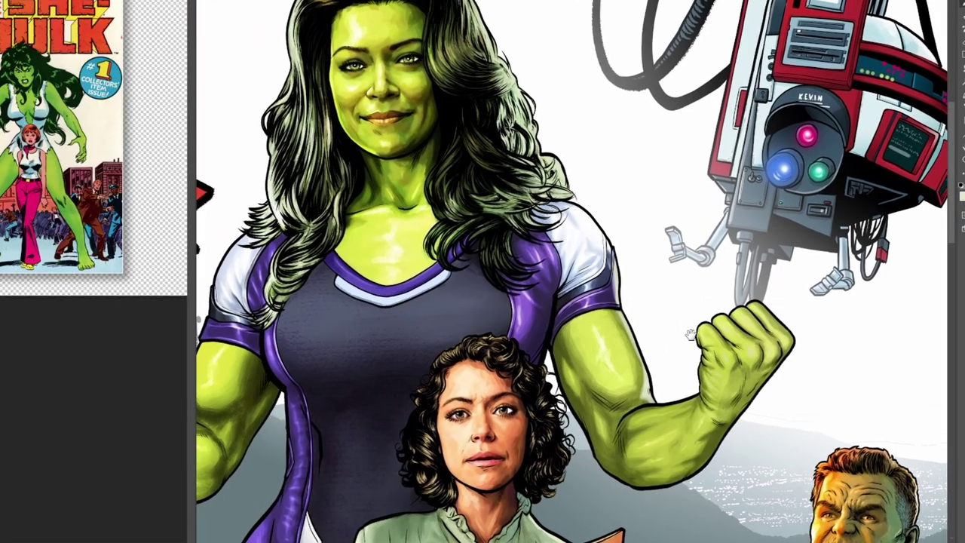
# Step: Brush light rim highlights along the outlines of She-Hulk's raised arm below the robot
pyautogui.moveTo(691, 335); pyautogui.dragTo(679, 402)
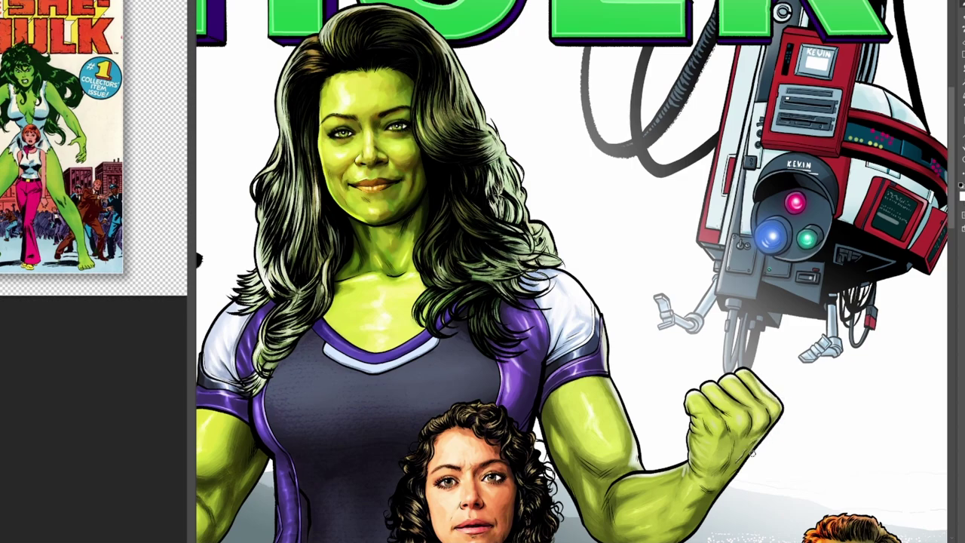
pyautogui.moveTo(727, 492); pyautogui.dragTo(752, 399)
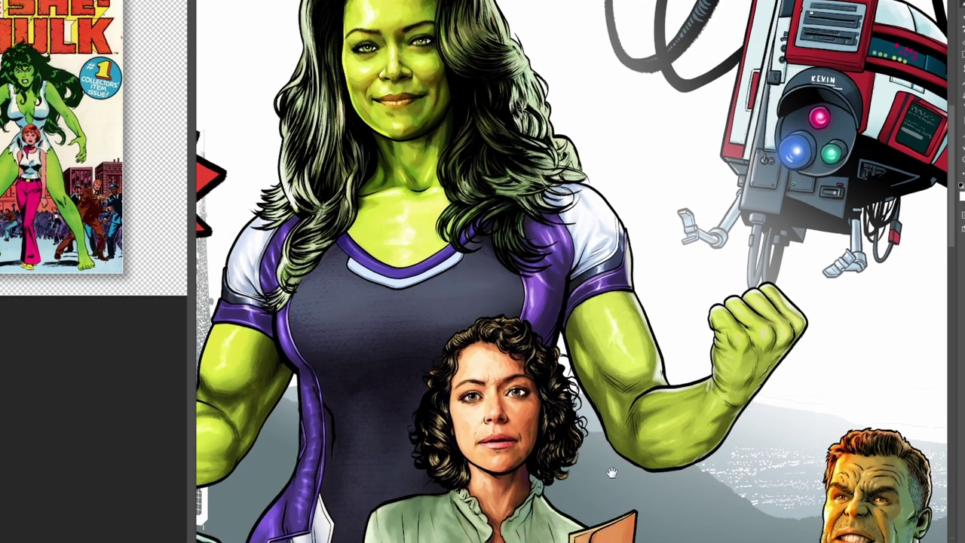
pyautogui.moveTo(619, 473); pyautogui.dragTo(716, 526)
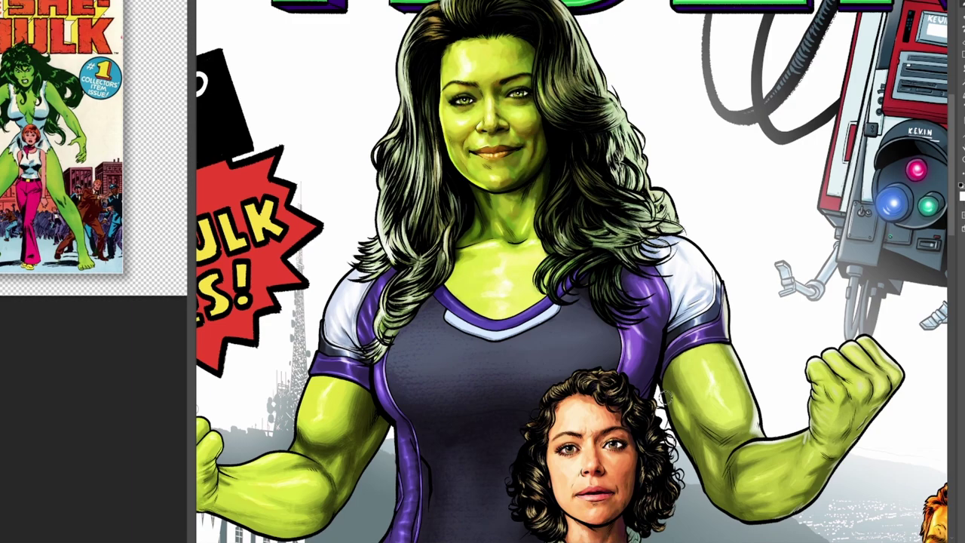
pyautogui.moveTo(650, 396); pyautogui.dragTo(879, 463)
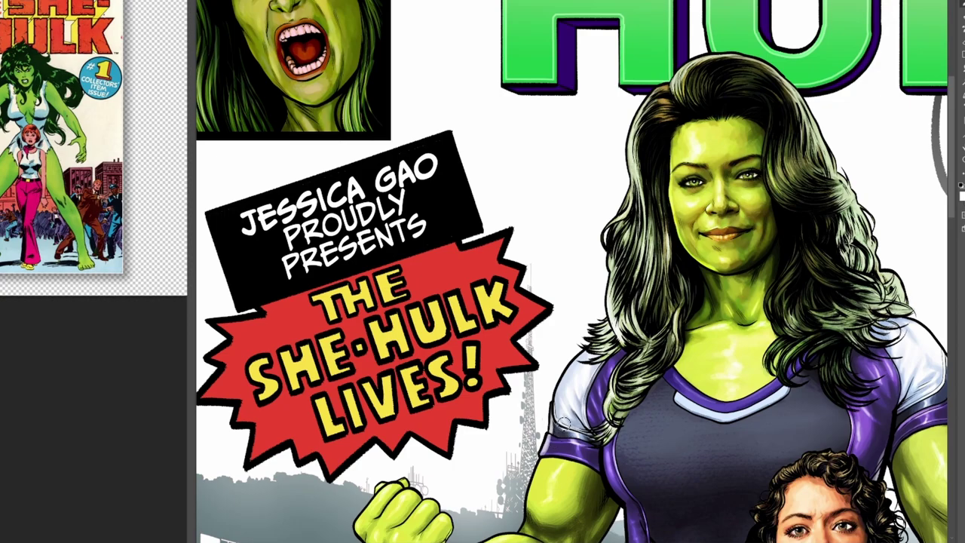
# Step: Brush white rim highlights along the edges of She-Hulk's bicep and forearm on the Hollywood sign side
pyautogui.moveTo(601, 479); pyautogui.dragTo(646, 317)
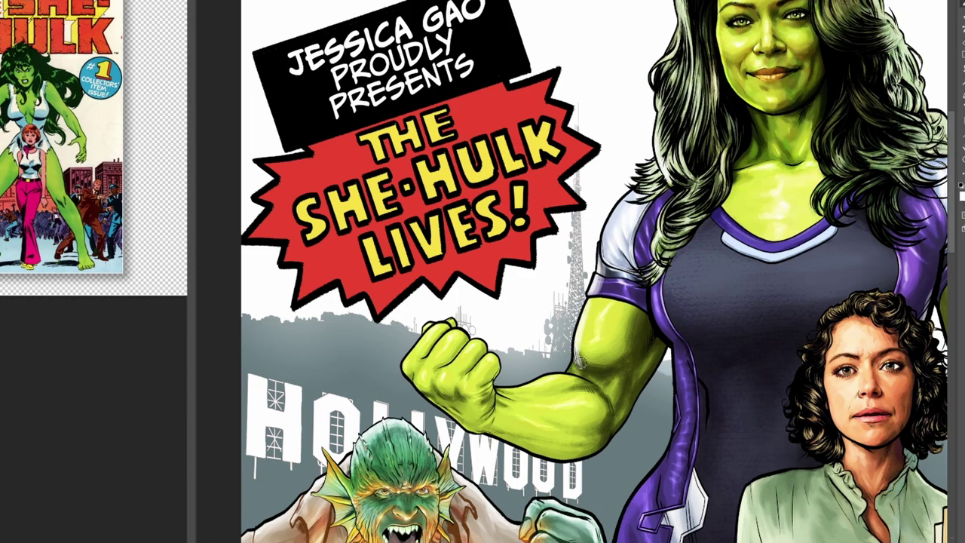
pyautogui.moveTo(617, 333); pyautogui.dragTo(596, 418)
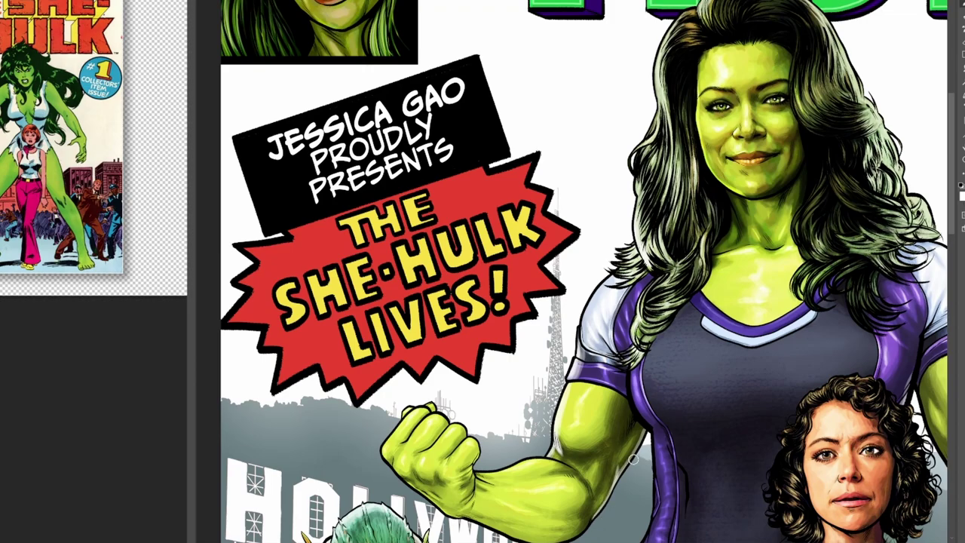
pyautogui.moveTo(590, 514); pyautogui.dragTo(633, 390)
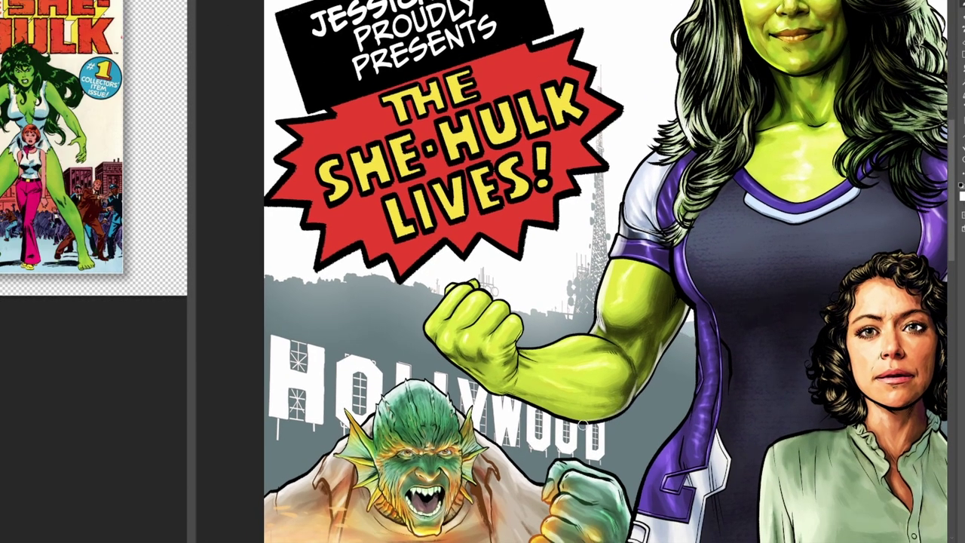
pyautogui.moveTo(521, 319); pyautogui.dragTo(506, 397)
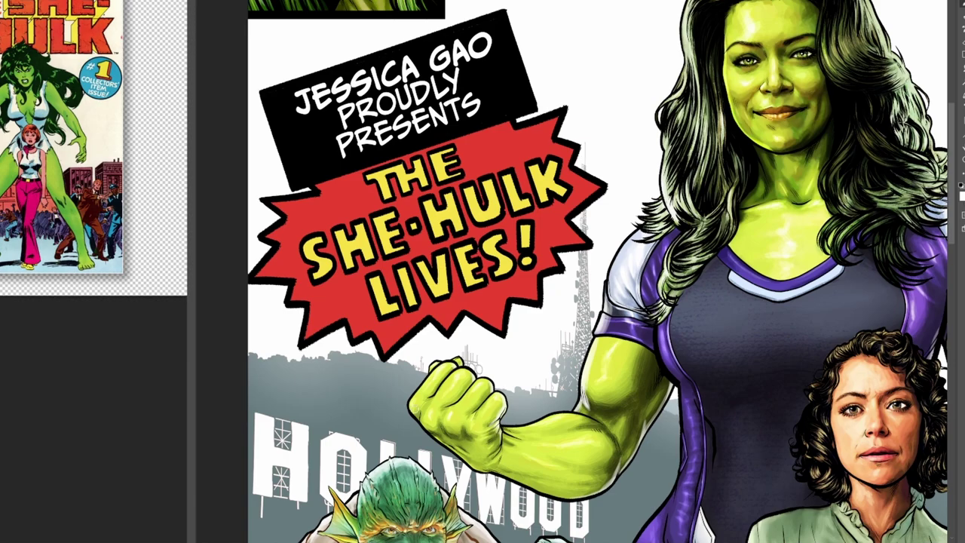
pyautogui.moveTo(516, 339); pyautogui.dragTo(465, 348)
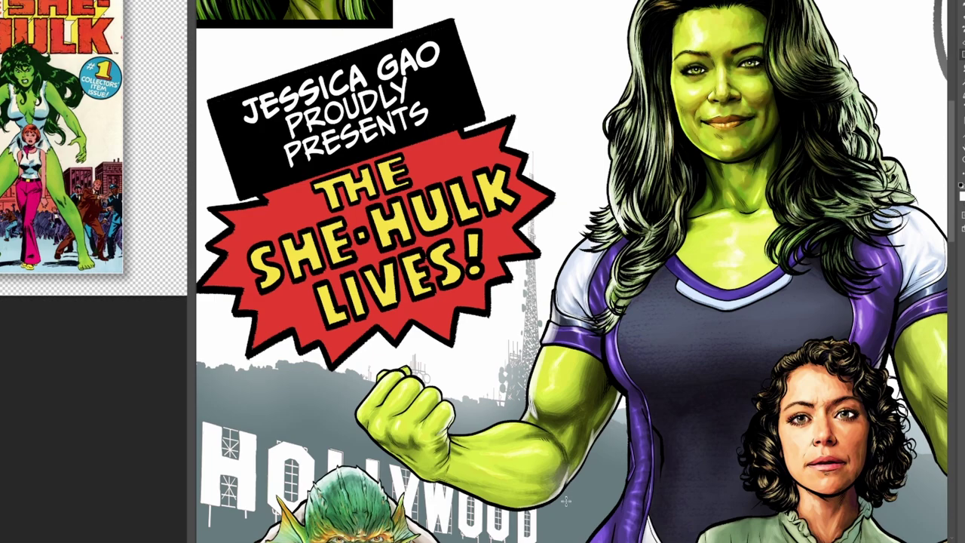
# Step: Brush short rim light strokes where She-Hulk's sleeve cuff meets the upper arm beside the red starburst
pyautogui.moveTo(774, 377); pyautogui.dragTo(696, 379)
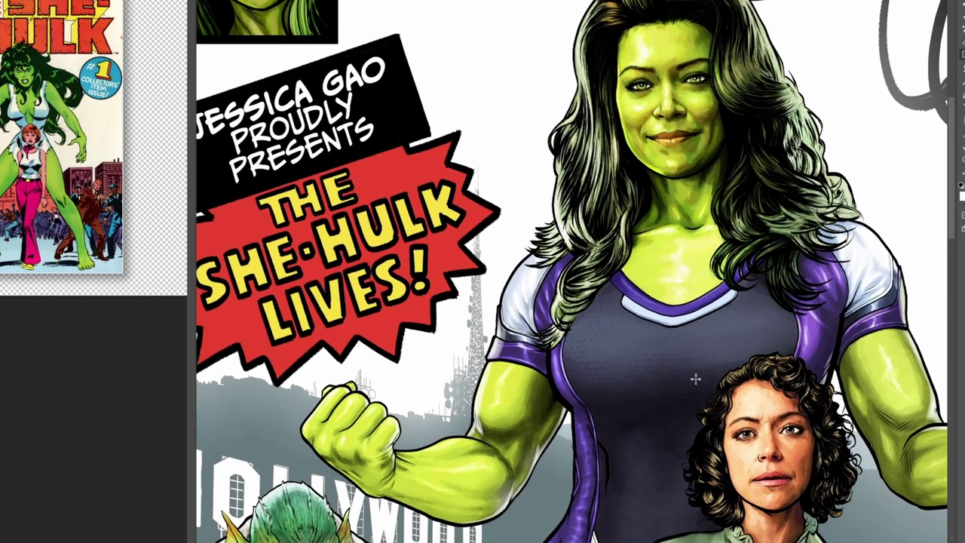
pyautogui.moveTo(494, 355); pyautogui.dragTo(514, 336)
pyautogui.moveTo(587, 305); pyautogui.dragTo(574, 395)
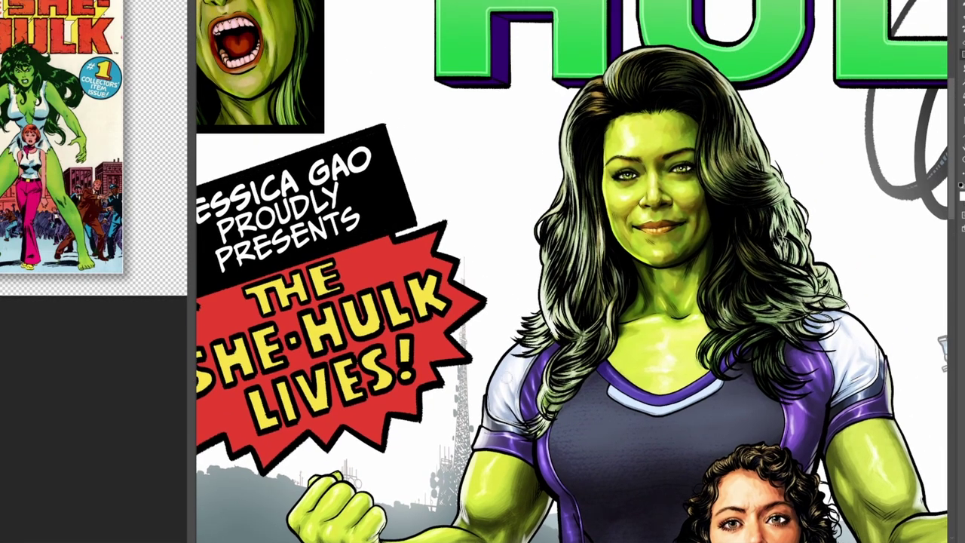
pyautogui.moveTo(497, 370); pyautogui.dragTo(516, 350)
# Step: Paint white highlights along She-Hulk's waist and the purple side panel of her suit, undoing a stray stroke
pyautogui.moveTo(758, 437)
pyautogui.mouseDown()
pyautogui.moveTo(744, 225)
pyautogui.moveTo(649, 304)
pyautogui.moveTo(758, 289)
pyautogui.mouseUp()
pyautogui.moveTo(556, 341)
pyautogui.mouseDown()
pyautogui.moveTo(582, 349)
pyautogui.moveTo(564, 375)
pyautogui.mouseUp()
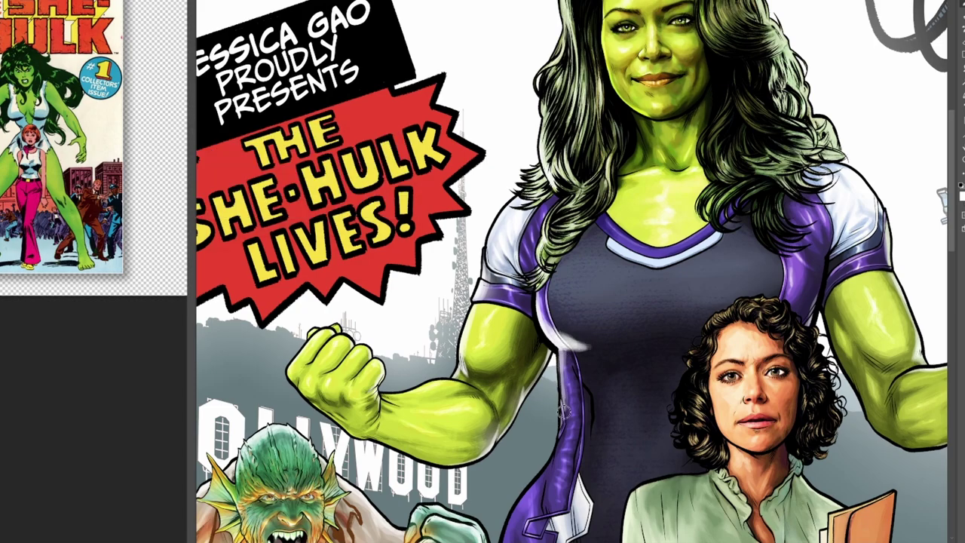
pyautogui.hotkey('ctrl', 'z')
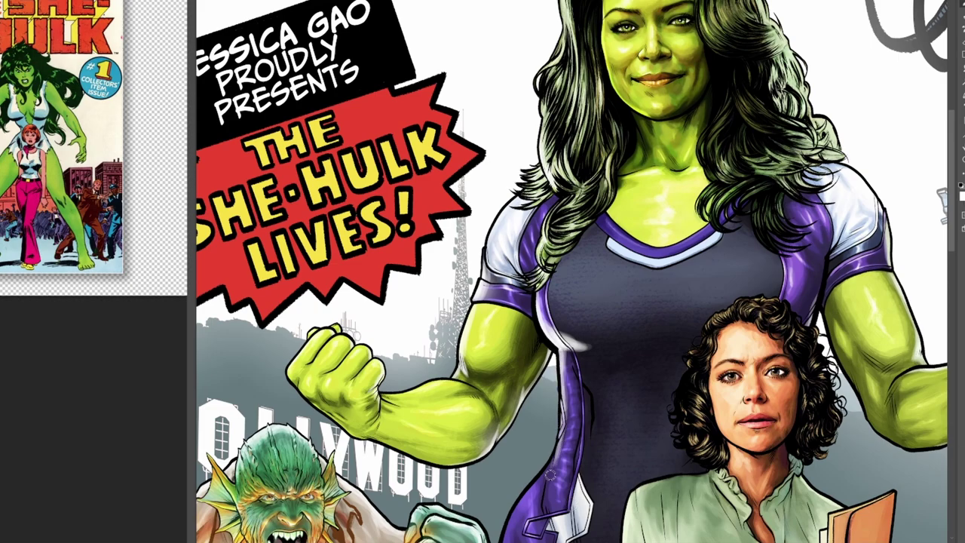
pyautogui.scroll(-5, 560, 426)
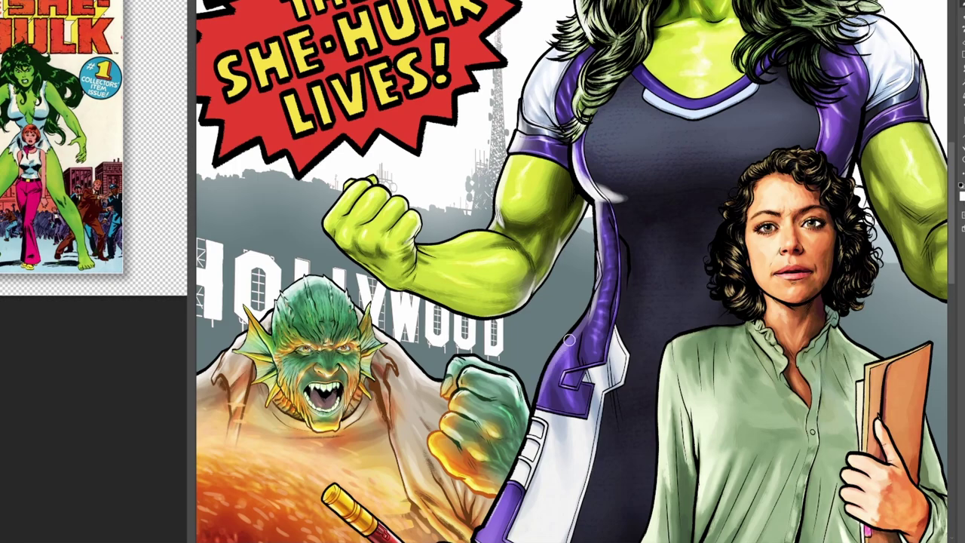
pyautogui.moveTo(593, 429); pyautogui.dragTo(534, 517)
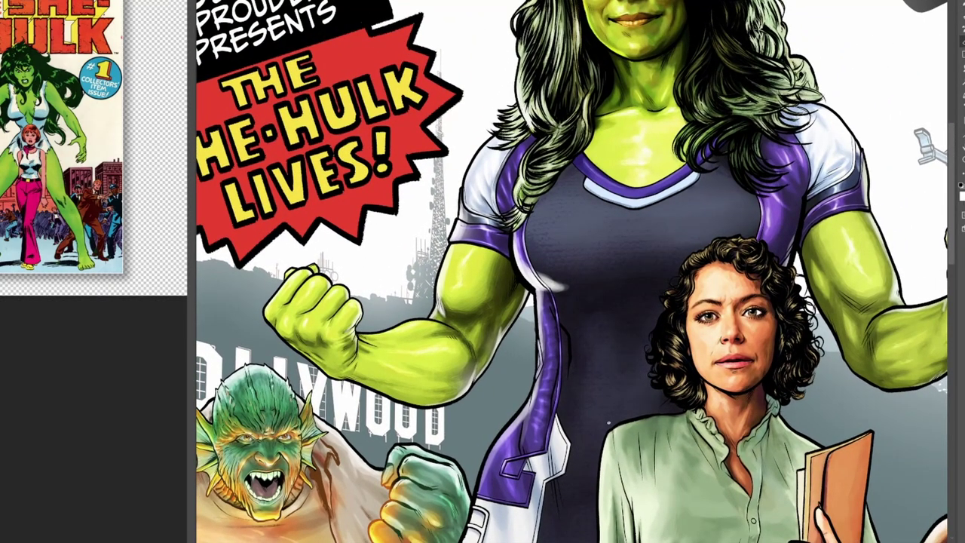
pyautogui.moveTo(545, 271)
pyautogui.mouseDown()
pyautogui.moveTo(582, 294)
pyautogui.moveTo(566, 280)
pyautogui.mouseUp()
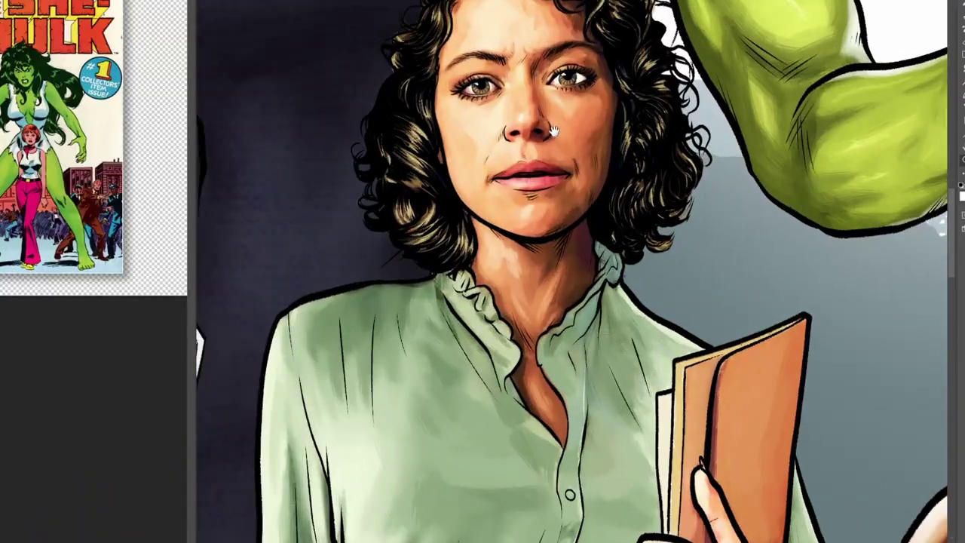
# Step: Paint a white rim along the cheek and a magenta accent on the shadowed neck of the woman in the green blouse
pyautogui.scroll(8, 560, 194)
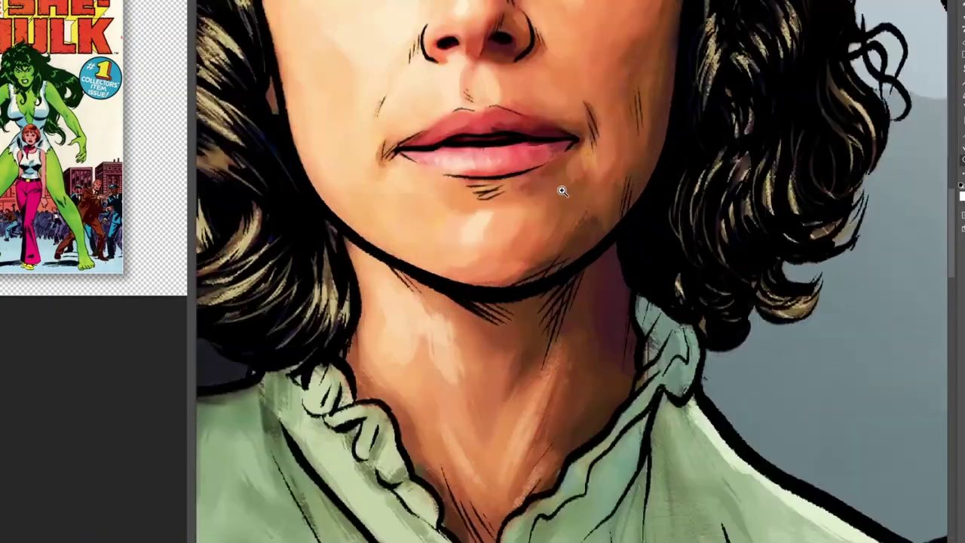
pyautogui.scroll(-5, 560, 194)
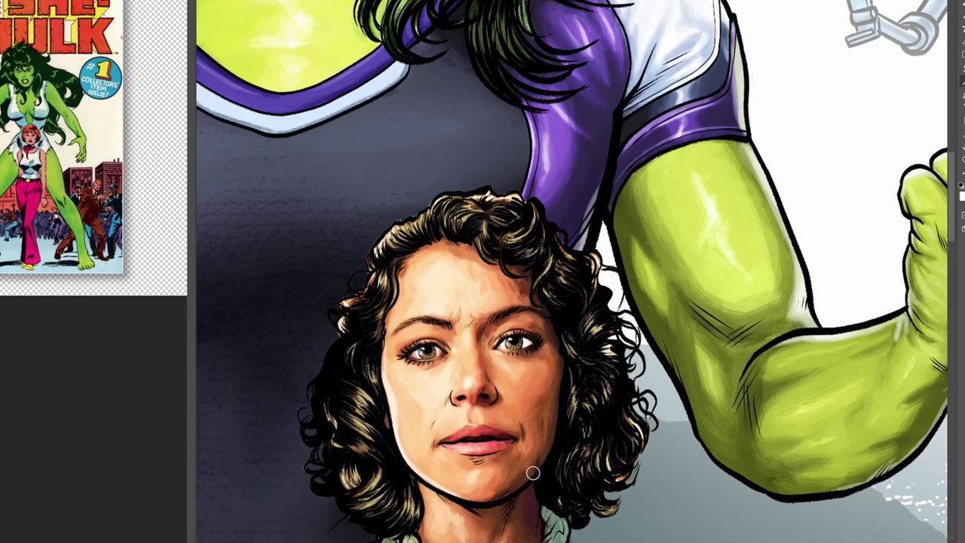
pyautogui.moveTo(562, 485); pyautogui.dragTo(572, 360)
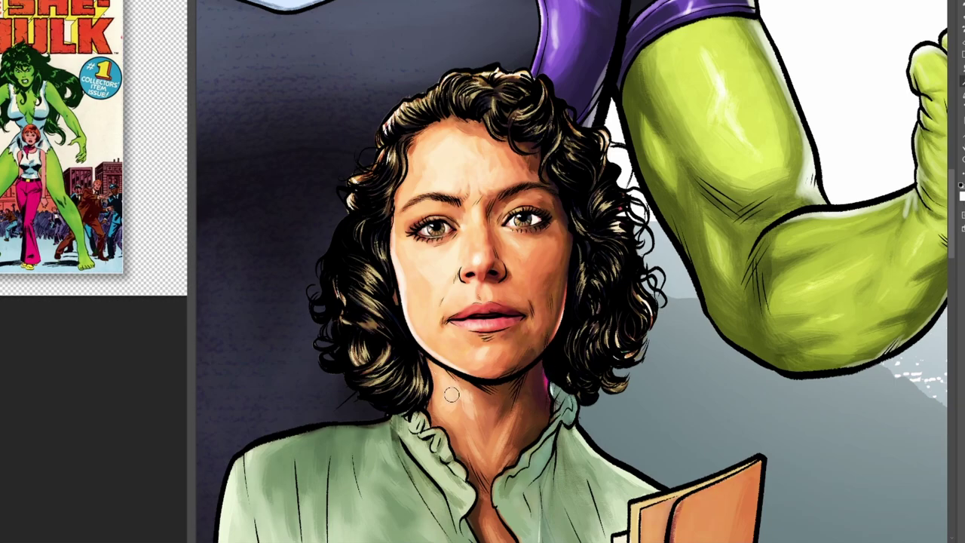
pyautogui.scroll(3, 512, 327)
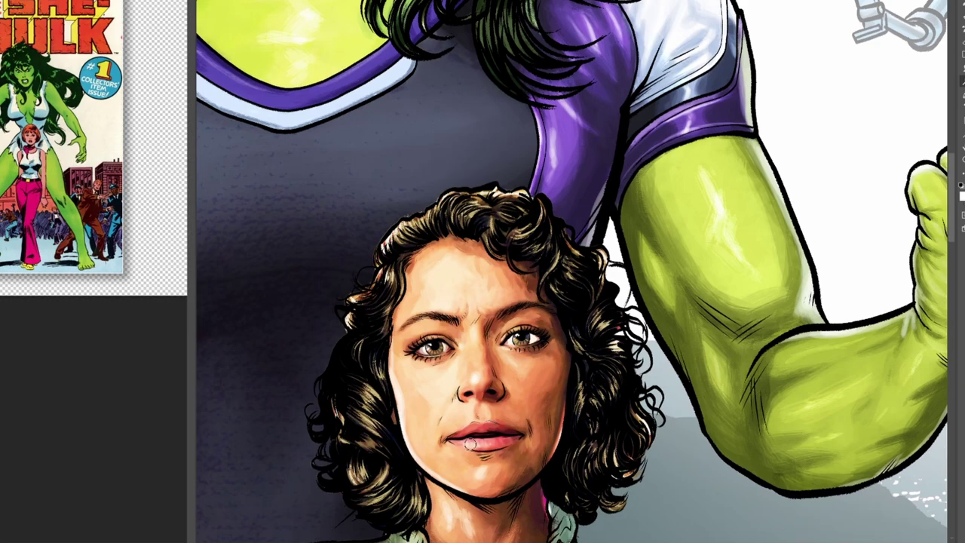
pyautogui.scroll(-5, 565, 343)
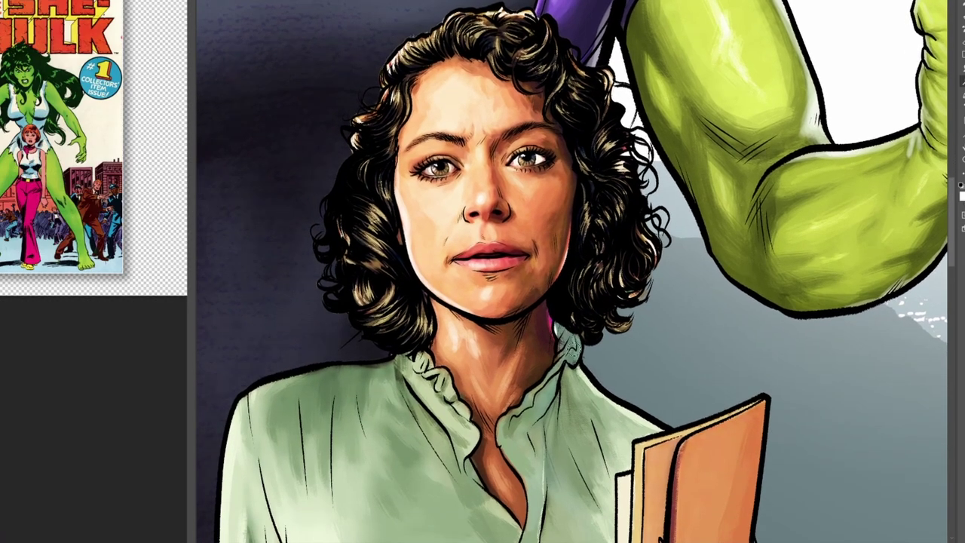
pyautogui.moveTo(573, 331)
pyautogui.mouseDown()
pyautogui.moveTo(572, 360)
pyautogui.moveTo(623, 414)
pyautogui.moveTo(659, 429)
pyautogui.mouseUp()
pyautogui.hotkey('ctrl', '-')
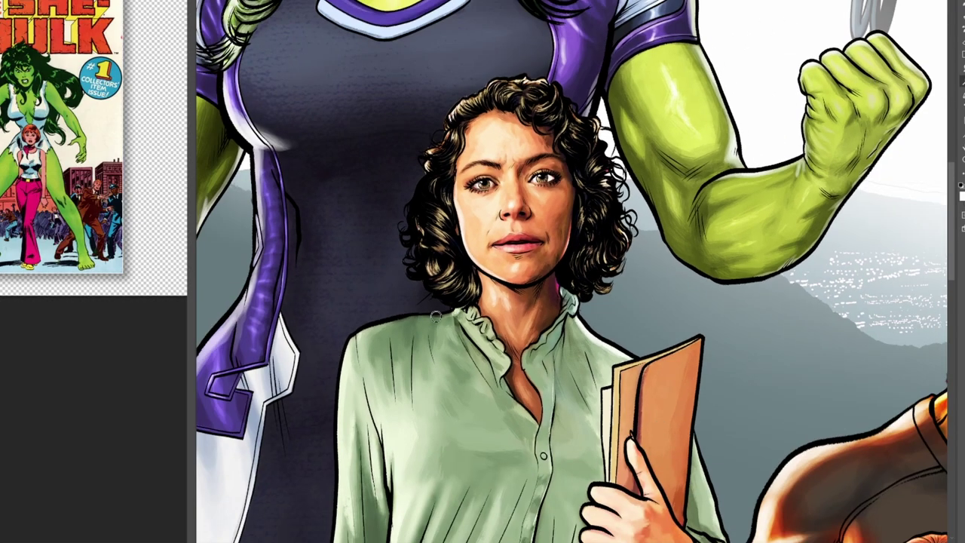
# Step: Brush light rim highlights along the edges of the foreground woman's blouse, skirt and bare legs
pyautogui.moveTo(435, 315)
pyautogui.mouseDown()
pyautogui.moveTo(376, 326)
pyautogui.moveTo(358, 351)
pyautogui.moveTo(405, 322)
pyautogui.moveTo(453, 313)
pyautogui.moveTo(431, 315)
pyautogui.moveTo(393, 343)
pyautogui.moveTo(447, 218)
pyautogui.moveTo(391, 238)
pyautogui.mouseUp()
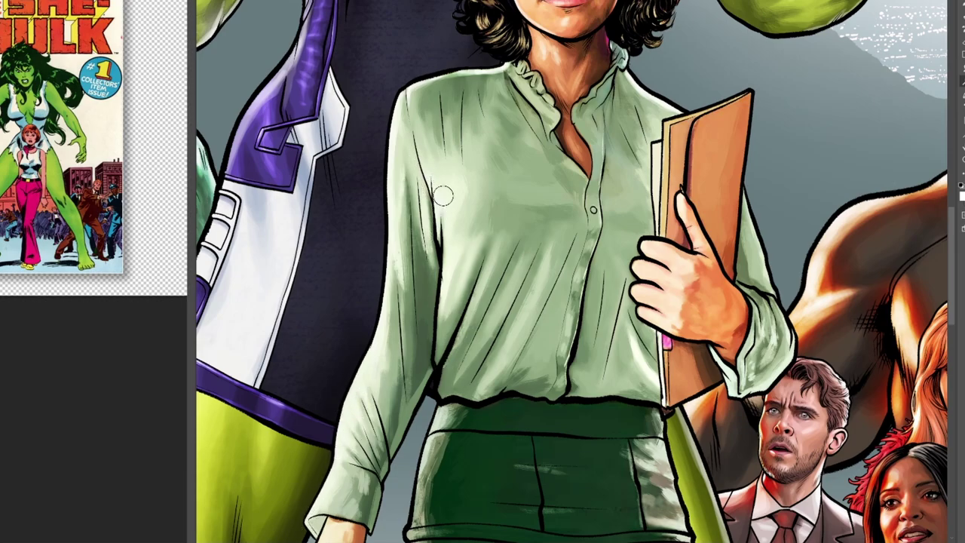
pyautogui.moveTo(752, 211)
pyautogui.mouseDown()
pyautogui.moveTo(671, 344)
pyautogui.moveTo(618, 255)
pyautogui.mouseUp()
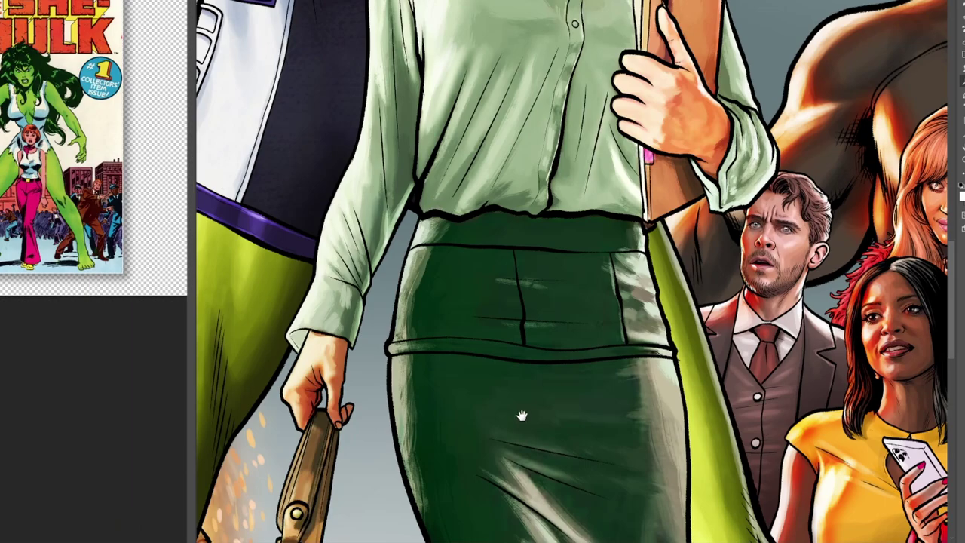
pyautogui.scroll(-5, 552, 305)
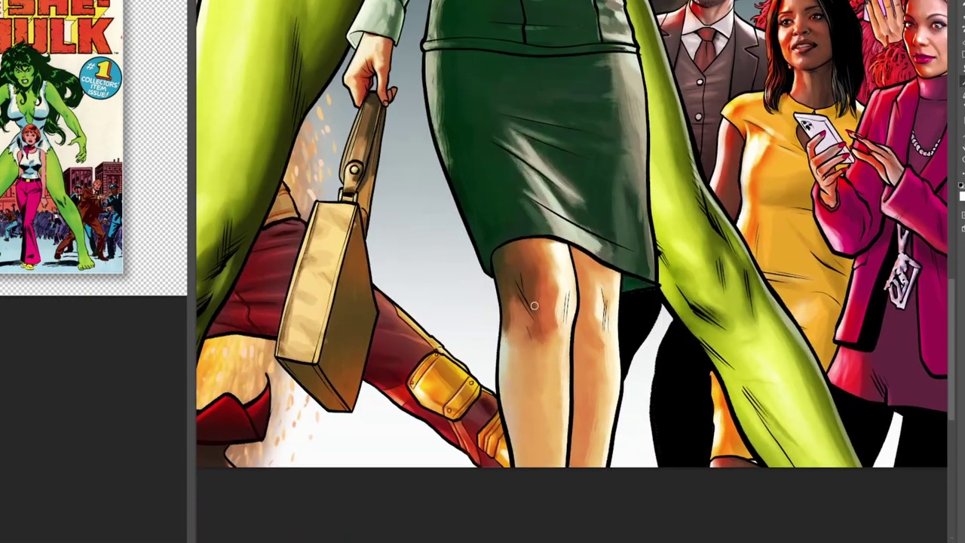
pyautogui.moveTo(504, 314); pyautogui.dragTo(511, 455)
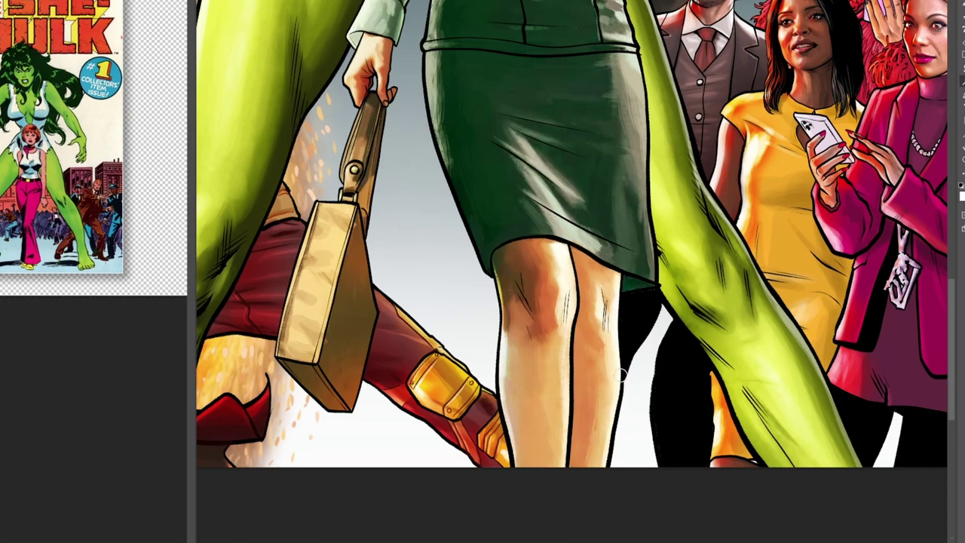
# Step: Examine the highlights on the foreground woman and She-Hulk from the legs up to the title lettering
pyautogui.scroll(5, 639, 367)
pyautogui.moveTo(573, 166)
pyautogui.mouseDown()
pyautogui.moveTo(593, 241)
pyautogui.moveTo(608, 462)
pyautogui.mouseUp()
pyautogui.moveTo(443, 451)
pyautogui.mouseDown()
pyautogui.moveTo(400, 339)
pyautogui.moveTo(382, 235)
pyautogui.moveTo(394, 155)
pyautogui.moveTo(412, 129)
pyautogui.mouseUp()
pyautogui.moveTo(455, 162); pyautogui.dragTo(463, 373)
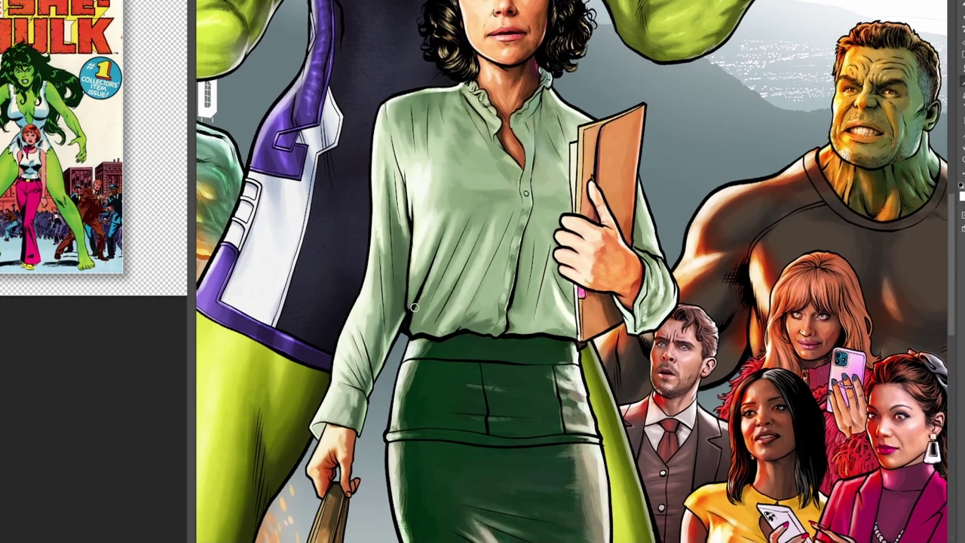
pyautogui.moveTo(540, 172); pyautogui.dragTo(545, 421)
pyautogui.hotkey('ctrl', '-')
pyautogui.moveTo(552, 385); pyautogui.dragTo(567, 513)
pyautogui.keyDown('ctrl'); pyautogui.rightClick(617, 326); pyautogui.keyUp('ctrl')
pyautogui.click(673, 346)
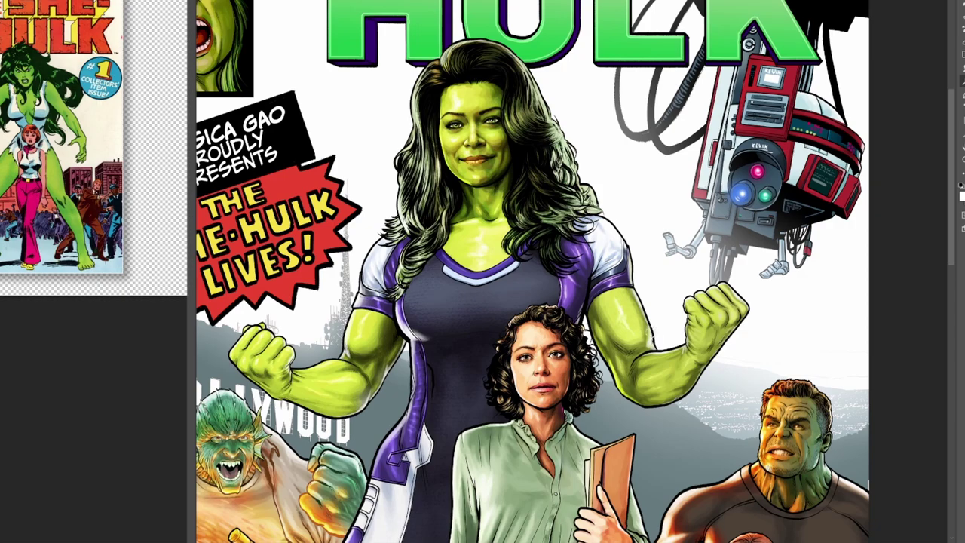
pyautogui.moveTo(526, 330); pyautogui.dragTo(547, 417)
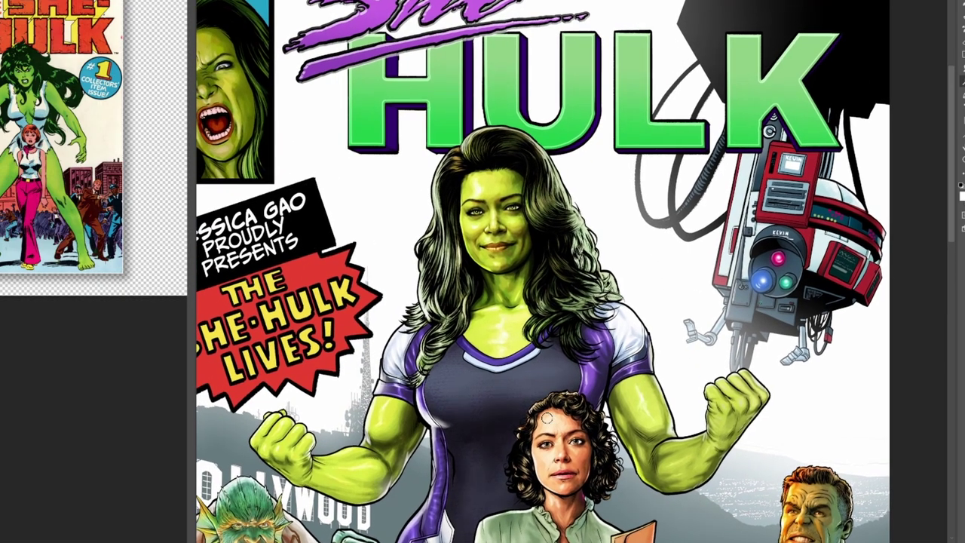
pyautogui.hotkey('ctrl', '+')
pyautogui.moveTo(529, 260); pyautogui.dragTo(577, 384)
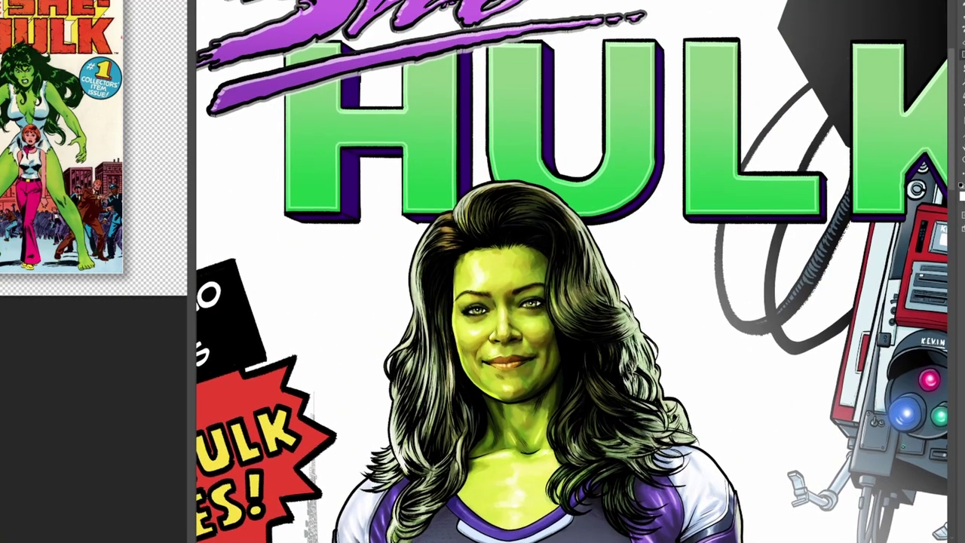
pyautogui.click(113, 0)
pyautogui.click(123, 17)
pyautogui.rightClick(542, 327)
pyautogui.click(573, 353)
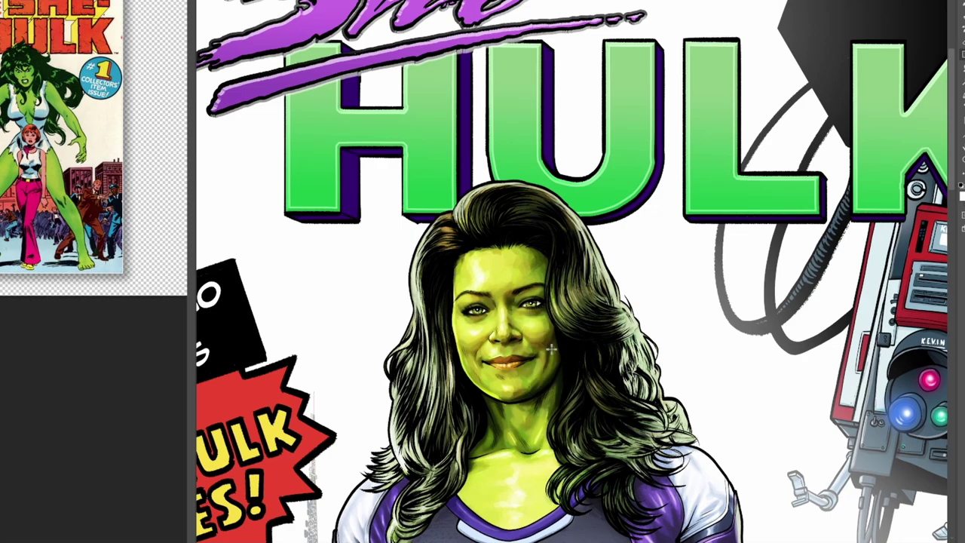
pyautogui.scroll(2, 565, 332)
pyautogui.click(487, 368)
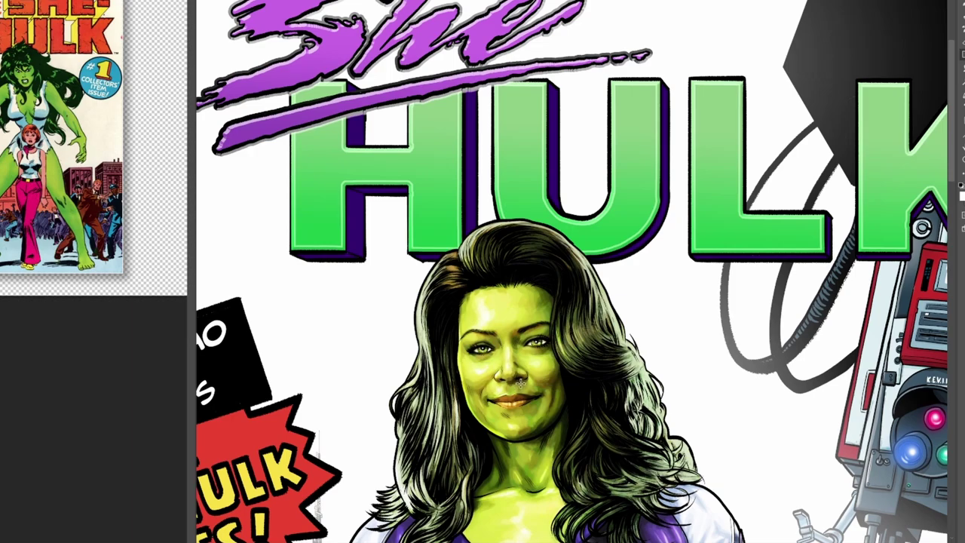
pyautogui.scroll(-4, 481, 407)
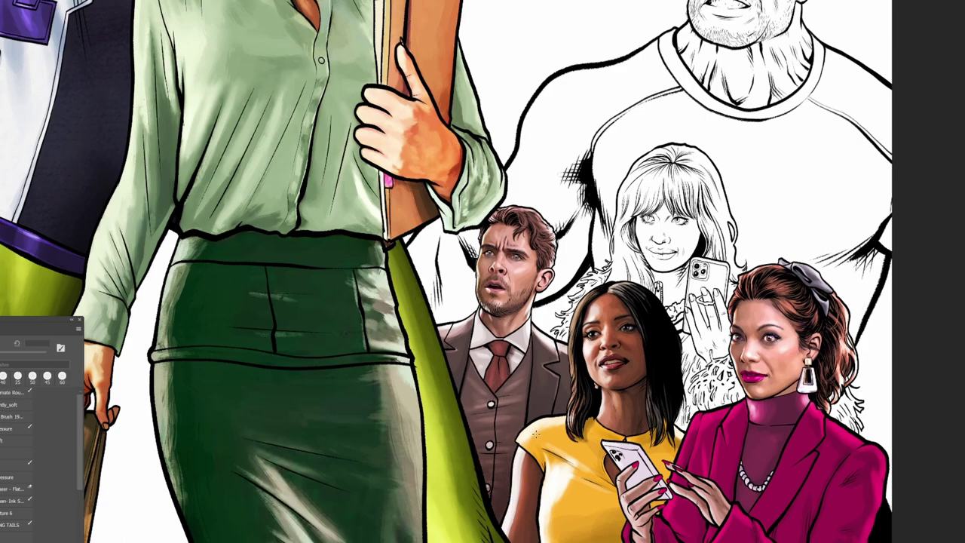
pyautogui.scroll(2, 574, 387)
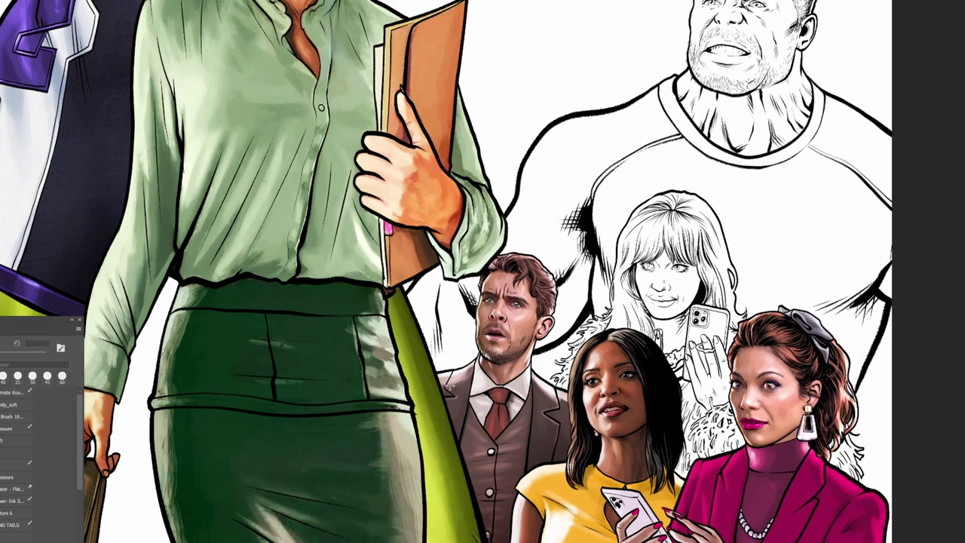
pyautogui.scroll(2, 571, 389)
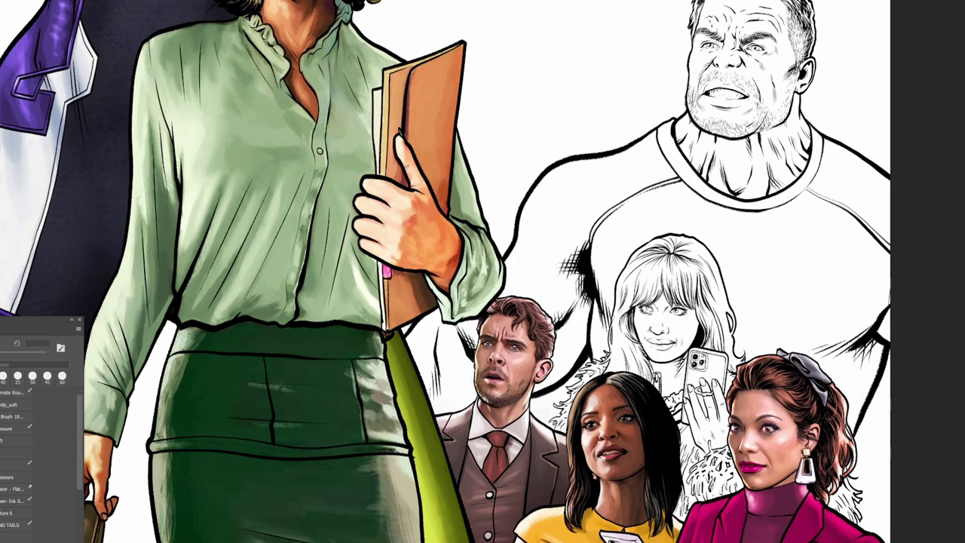
# Step: Clear the inverted selection and brush along the brow and eye of the bearded man in the brown suit
pyautogui.hotkey('ctrl', 'shift', 'i')
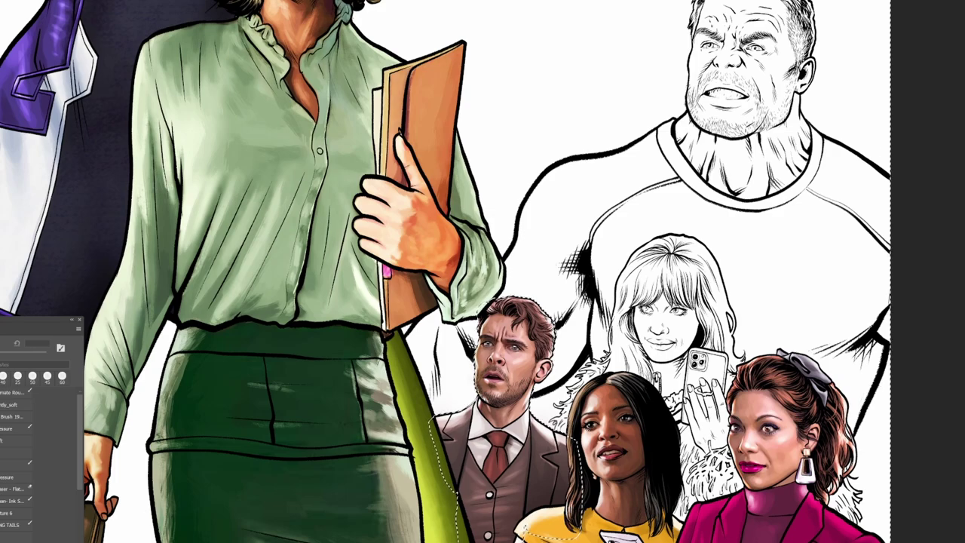
pyautogui.hotkey('ctrl', 'd')
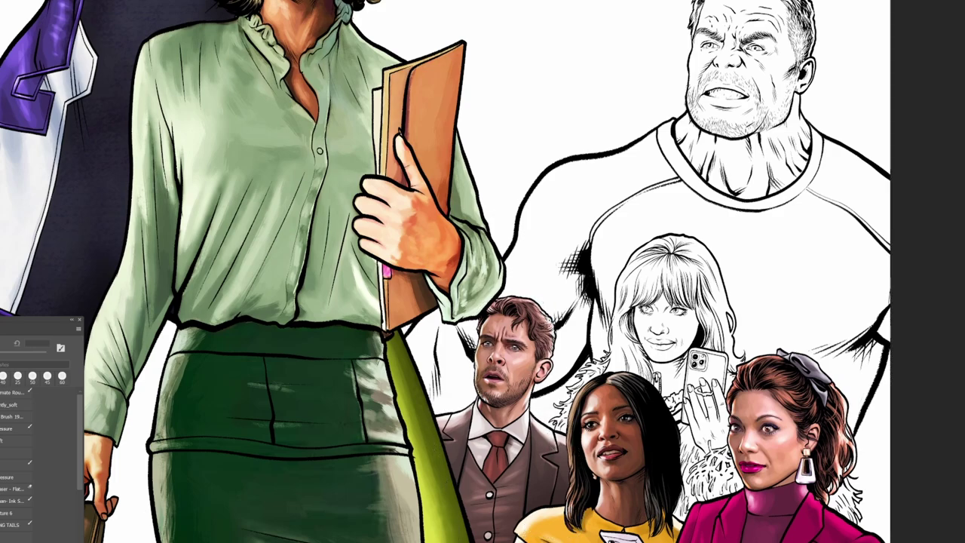
pyautogui.scroll(3, 524, 345)
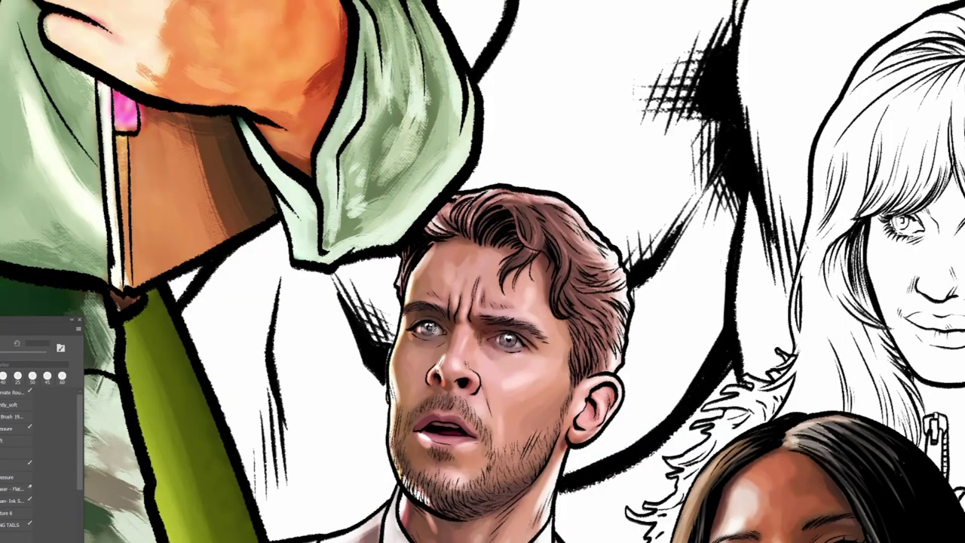
pyautogui.moveTo(432, 328); pyautogui.dragTo(433, 353)
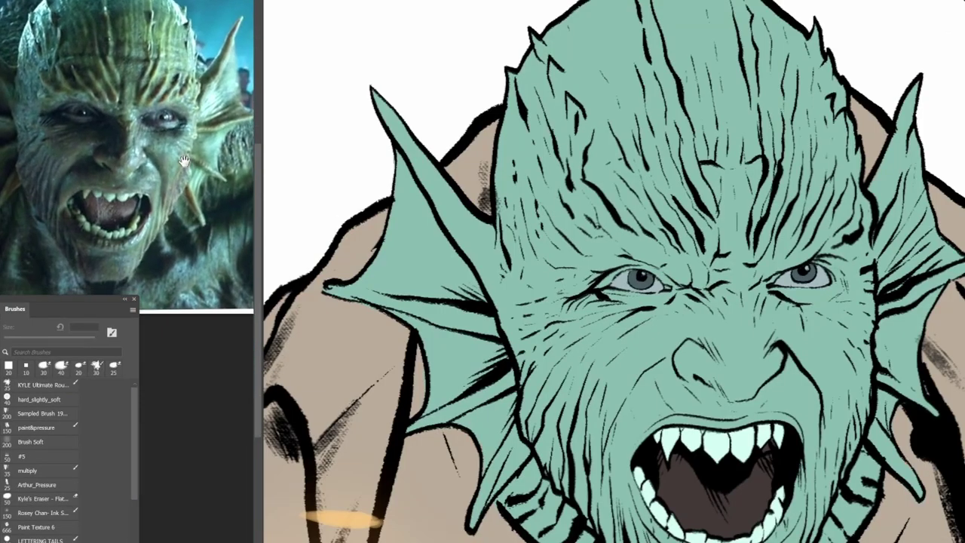
# Step: Shade the fin-eared creature's nose, brow and eye area in darker teal with the hard_slightly_soft brush
pyautogui.press('[')
pyautogui.press('[')
pyautogui.press('[')
pyautogui.press('[')
pyautogui.press('[')
pyautogui.press('[')
pyautogui.press('[')
pyautogui.press('[')
pyautogui.press('[')
pyautogui.press('[')
pyautogui.moveTo(734, 291)
pyautogui.mouseDown()
pyautogui.moveTo(742, 340)
pyautogui.moveTo(730, 344)
pyautogui.mouseUp()
pyautogui.press('[')
pyautogui.press('[')
pyautogui.press('[')
pyautogui.moveTo(760, 311); pyautogui.dragTo(763, 328)
pyautogui.press(']')
pyautogui.press(']')
pyautogui.press(']')
pyautogui.moveTo(745, 372); pyautogui.dragTo(741, 374)
pyautogui.moveTo(686, 340); pyautogui.dragTo(709, 363)
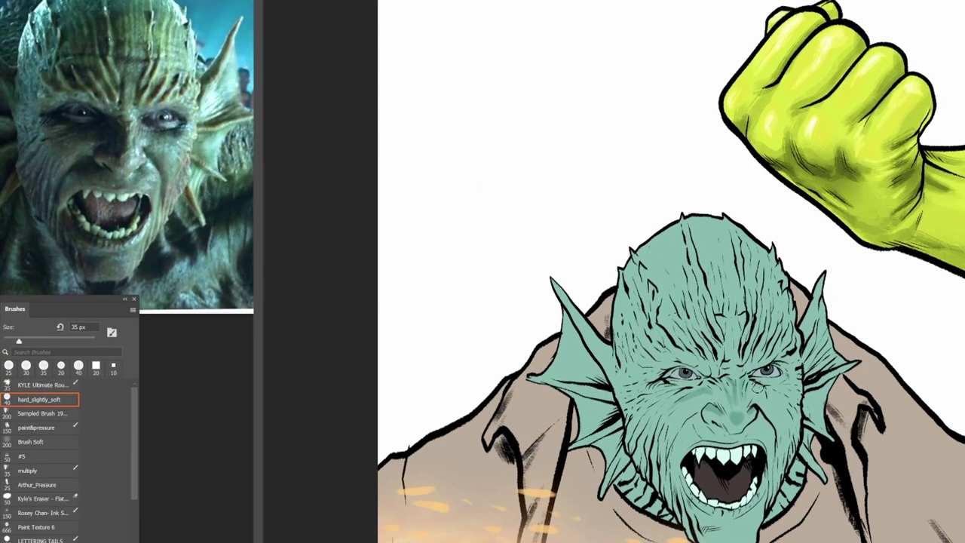
# Step: Paint darker teal strokes between the forehead wrinkles above the creature's brow with a 20 to 35 px brush
pyautogui.press('[')
pyautogui.press('[')
pyautogui.press(']')
pyautogui.press(']')
pyautogui.press(']')
pyautogui.press(']')
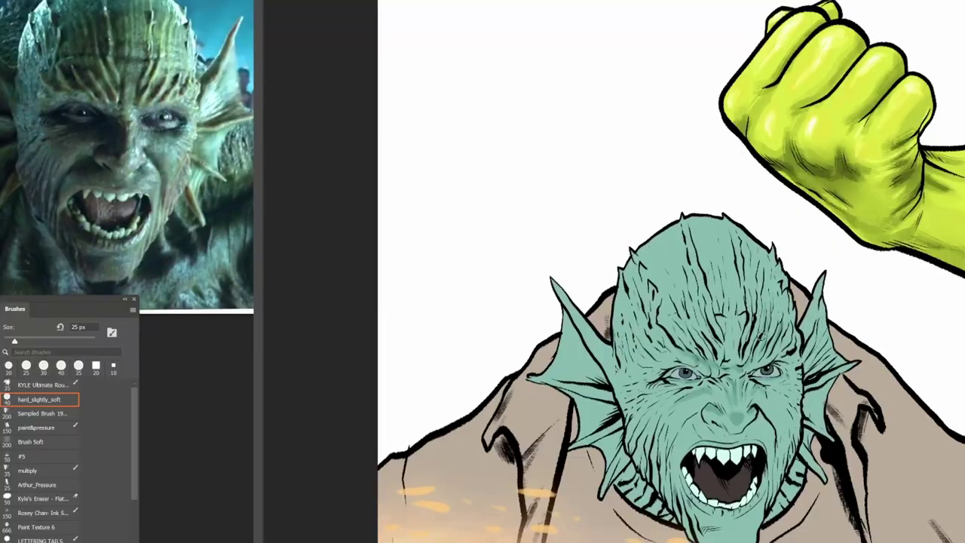
pyautogui.press('[')
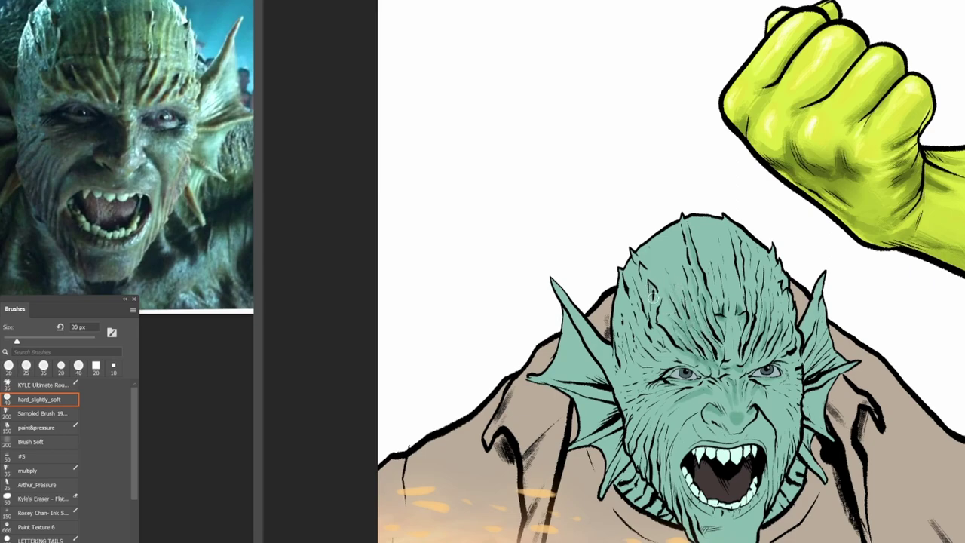
# Step: Shade the upper skull and crown ridges of the creature's head in darker teal, using up to a 45 px brush
pyautogui.press(']')
pyautogui.press(']')
pyautogui.press(']')
pyautogui.press(']')
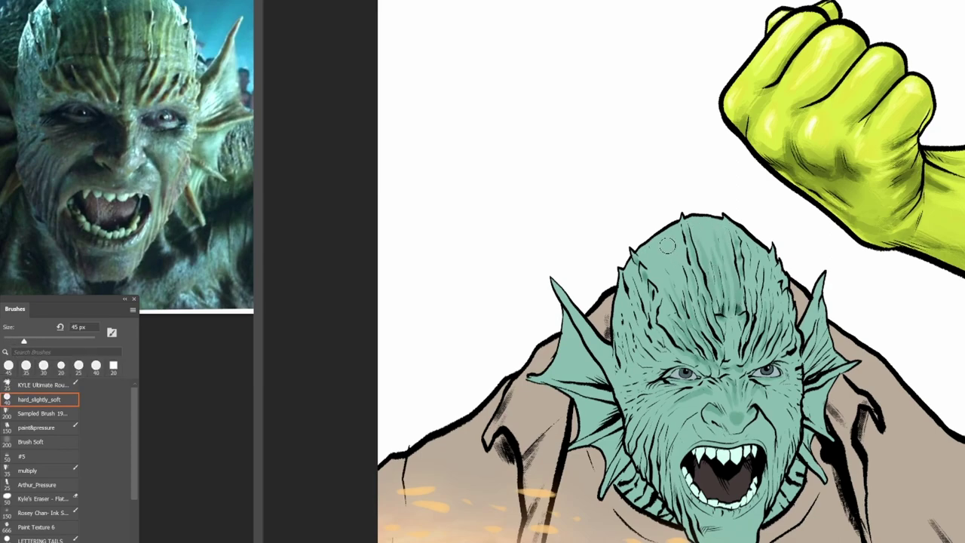
pyautogui.press('[')
pyautogui.press('[')
pyautogui.press('[')
pyautogui.press('[')
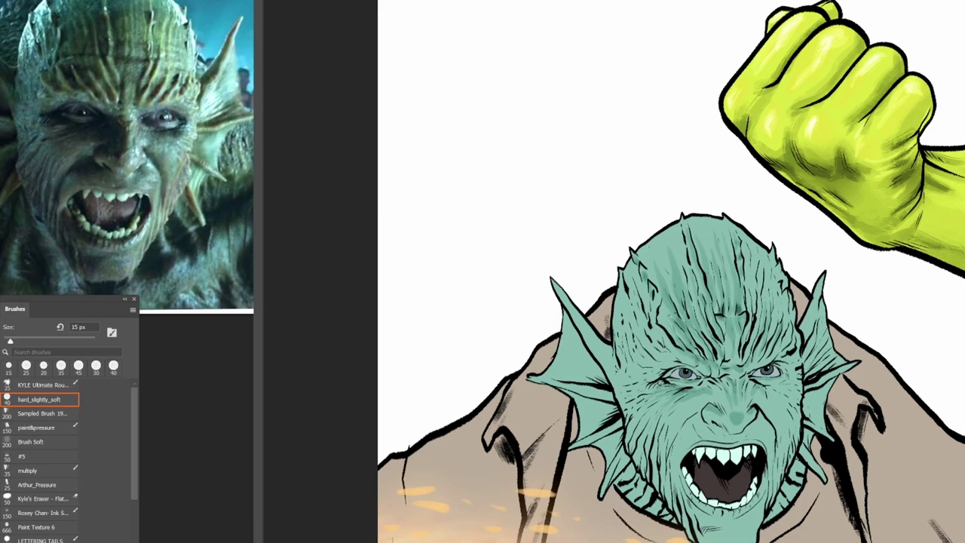
# Step: Add darker teal strokes to the creature's temples and the skin around its eyes with the hard_slightly_soft brush
pyautogui.click(39, 399)
pyautogui.press('[')
pyautogui.press('[')
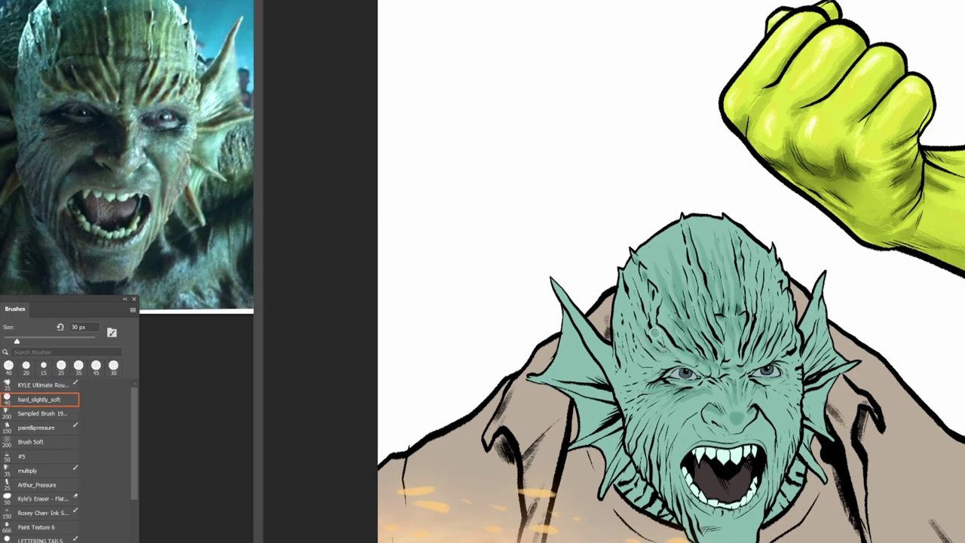
pyautogui.press('[')
pyautogui.press('[')
pyautogui.moveTo(766, 272); pyautogui.dragTo(757, 300)
pyautogui.moveTo(778, 360); pyautogui.dragTo(800, 351)
pyautogui.press(']')
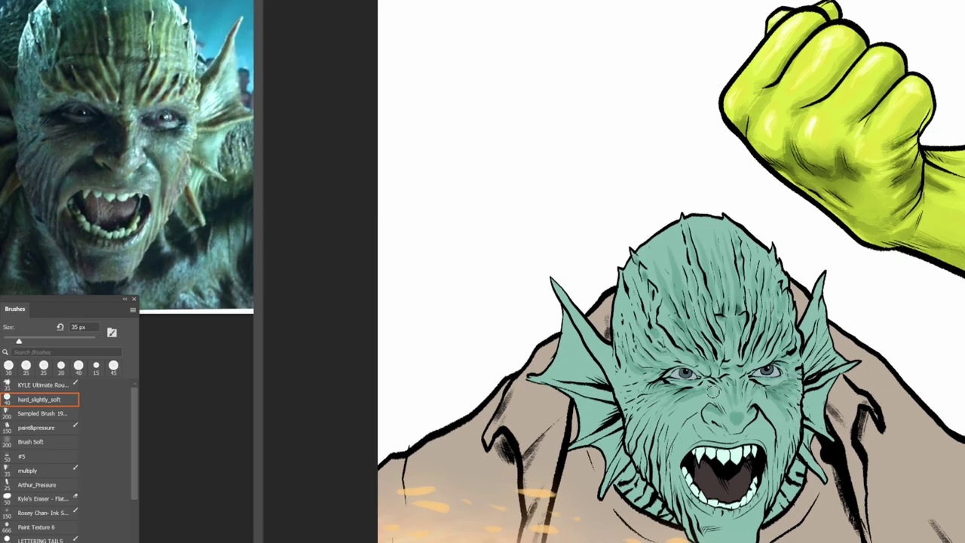
# Step: Darken the creature's cheek creases and neck gills with a 25 to 35 px brush
pyautogui.press('[')
pyautogui.press('[')
pyautogui.press('[')
pyautogui.press(']')
pyautogui.press(']')
pyautogui.press(']')
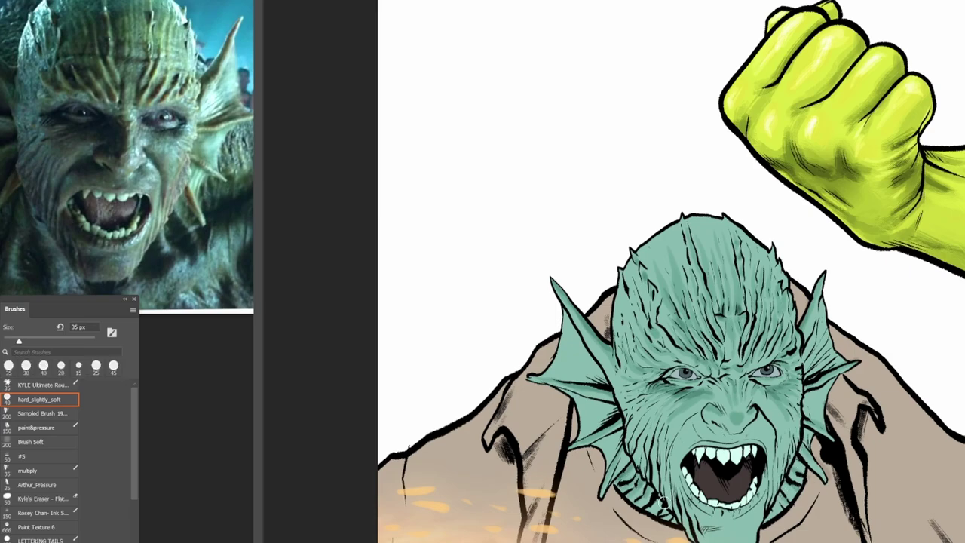
pyautogui.press('[')
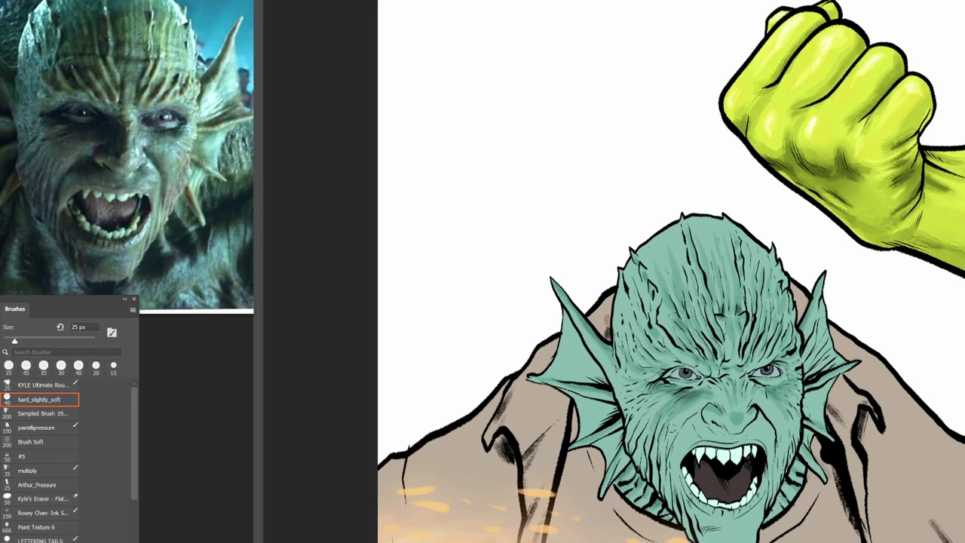
# Step: Shade the upper lip, mouth folds and chin of the creature in darker teal with a 40 to 50 px brush
pyautogui.press(']')
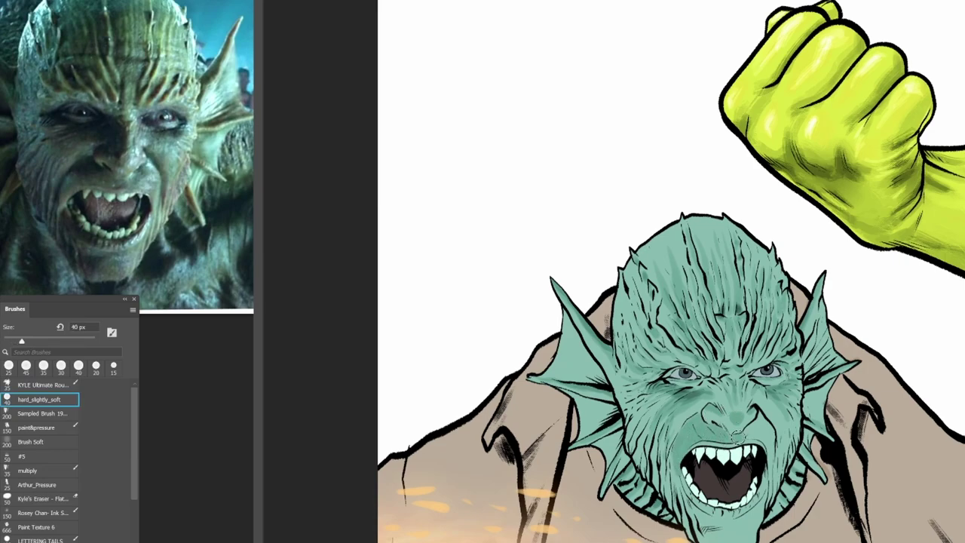
pyautogui.press(']')
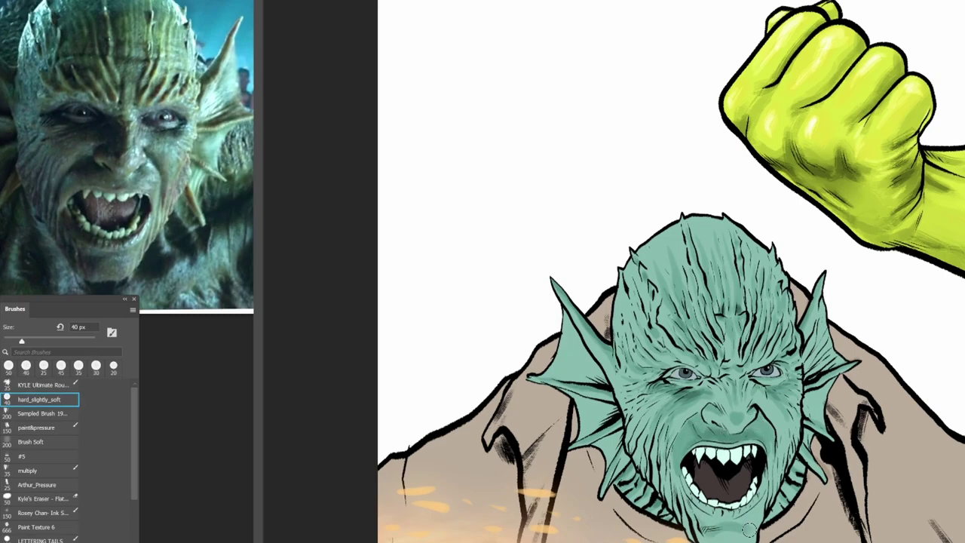
pyautogui.moveTo(747, 525); pyautogui.dragTo(733, 465)
pyautogui.scroll(3, 742, 483)
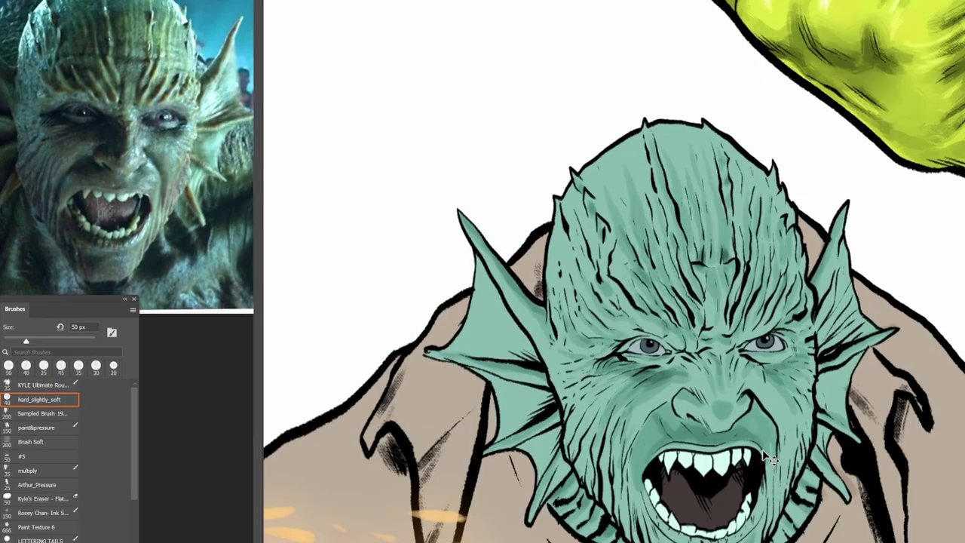
pyautogui.scroll(-3, 743, 482)
# Step: Paint darker teal strokes along the creature's jaw creases and the gills beside its neck
pyautogui.press(']')
pyautogui.press(']')
pyautogui.press('[')
pyautogui.press('[')
pyautogui.press('[')
pyautogui.press('[')
pyautogui.press('[')
pyautogui.press('[')
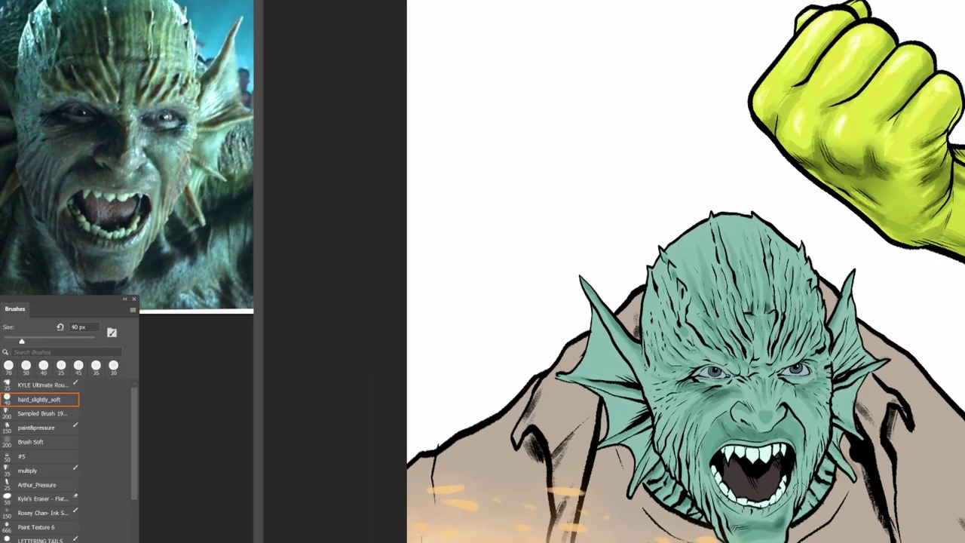
pyautogui.moveTo(810, 461); pyautogui.dragTo(819, 450)
pyautogui.moveTo(707, 477)
pyautogui.mouseDown()
pyautogui.moveTo(725, 518)
pyautogui.moveTo(710, 509)
pyautogui.mouseUp()
pyautogui.moveTo(696, 451); pyautogui.dragTo(695, 482)
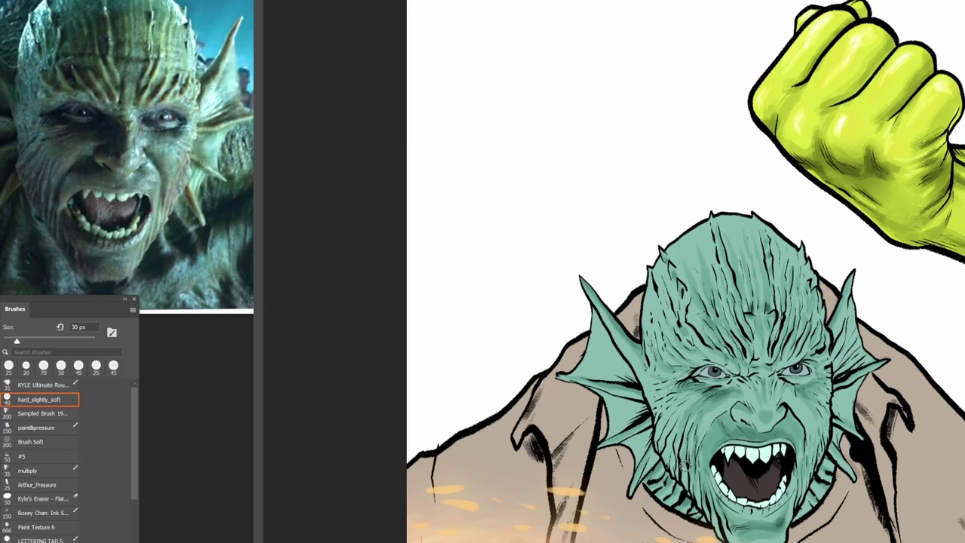
# Step: Shade the webbing of both ear fins on the creature with a 30 to 35 px brush
pyautogui.press(']')
pyautogui.press('[')
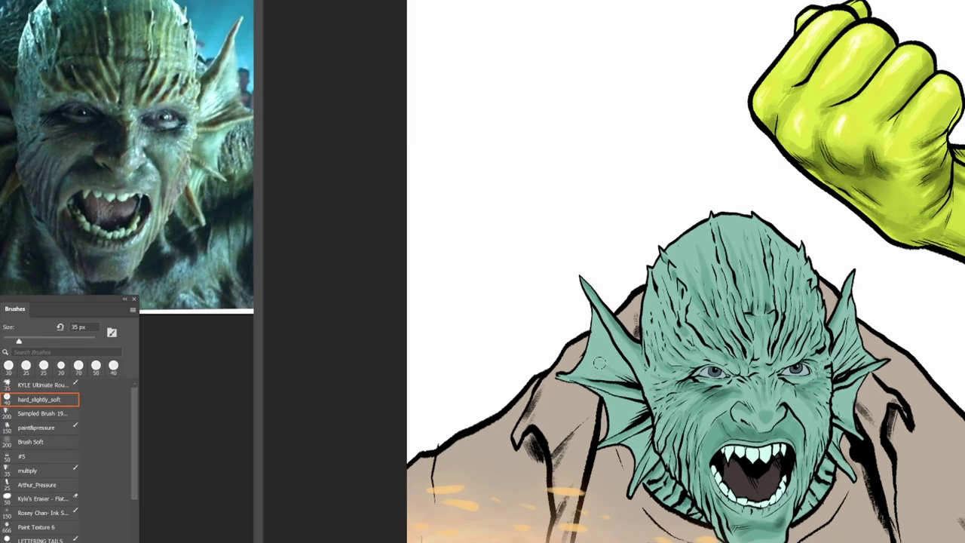
pyautogui.press('[')
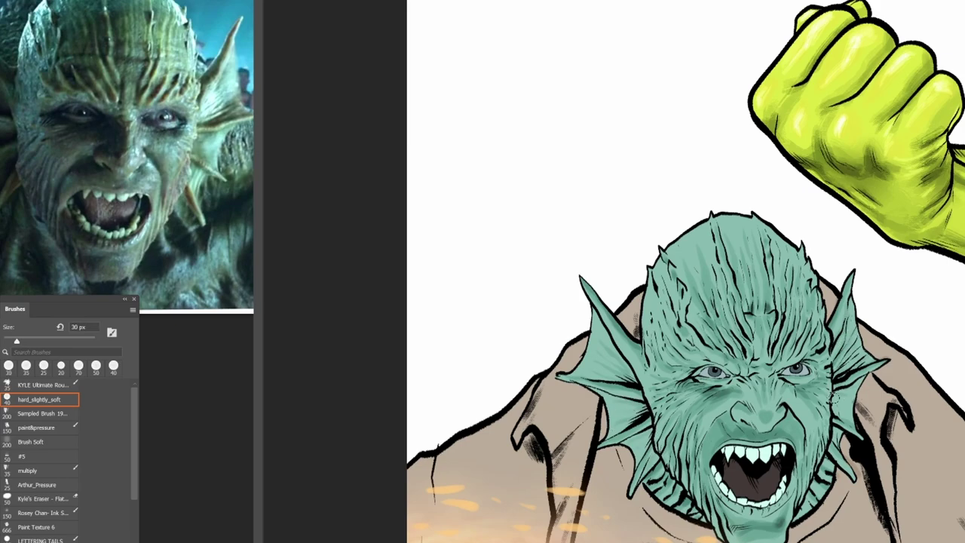
# Step: Deepen the broad shadows across the creature's forehead and upper face with a brush enlarged to 90 px
pyautogui.press(']')
pyautogui.press(']')
pyautogui.press(']')
pyautogui.press(']')
pyautogui.press(']')
pyautogui.press(']')
pyautogui.moveTo(654, 327)
pyautogui.mouseDown()
pyautogui.moveTo(668, 284)
pyautogui.moveTo(733, 243)
pyautogui.moveTo(783, 283)
pyautogui.moveTo(821, 354)
pyautogui.mouseUp()
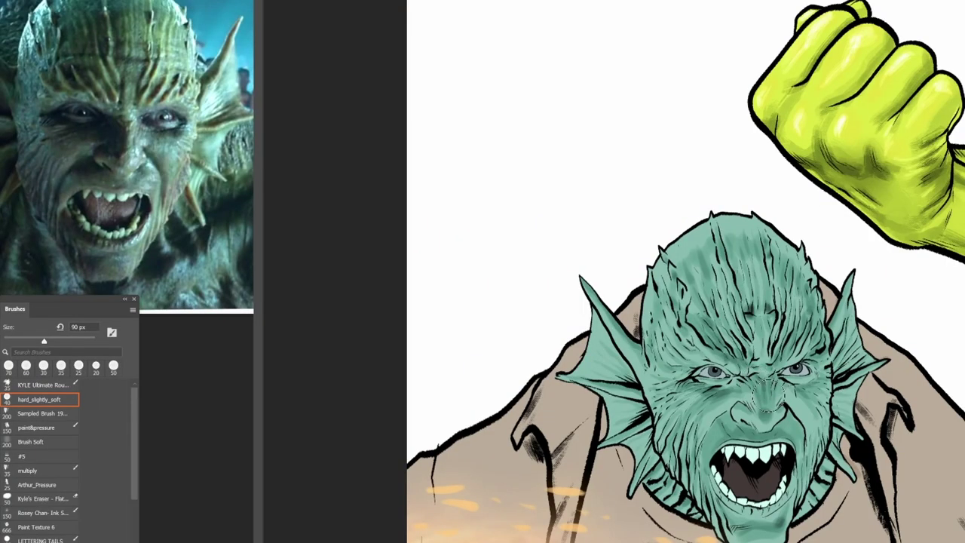
# Step: Paint near-white highlights around the creature's nostrils and eyelids with a 20 px brush
pyautogui.moveTo(734, 417)
pyautogui.mouseDown()
pyautogui.moveTo(763, 431)
pyautogui.moveTo(787, 412)
pyautogui.mouseUp()
pyautogui.moveTo(708, 375); pyautogui.dragTo(717, 377)
pyautogui.press('[')
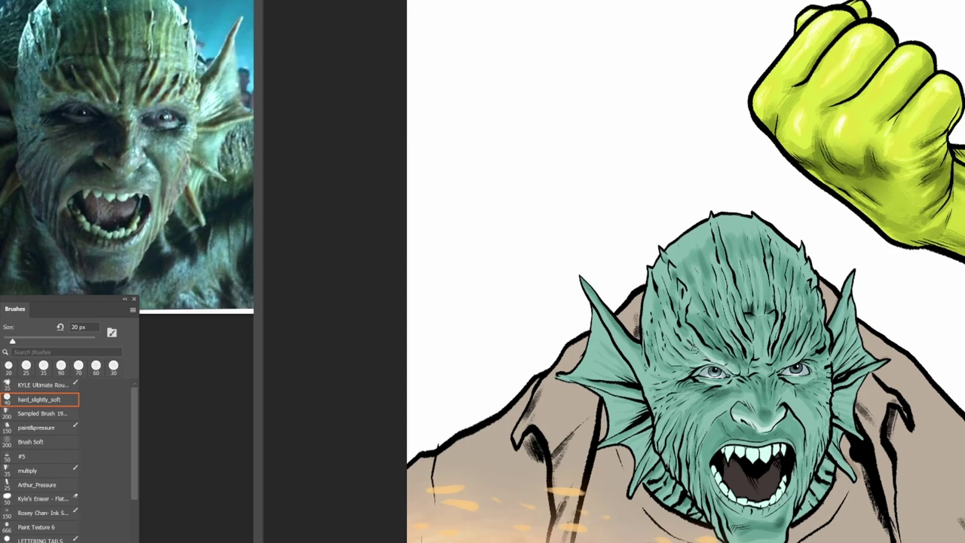
pyautogui.press(']')
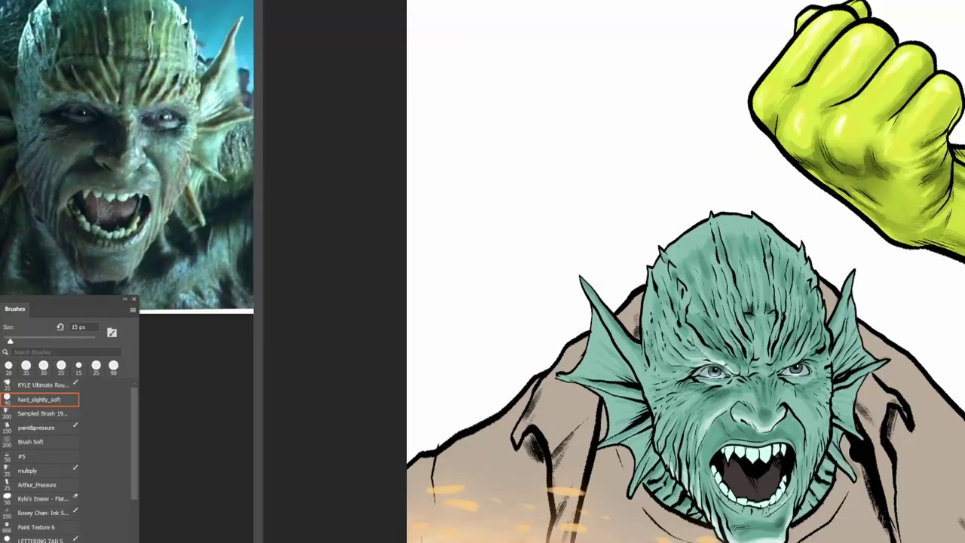
# Step: Brush pale highlights onto the creature's chin and the lips around its open mouth with a 15 to 30 px brush
pyautogui.moveTo(768, 514); pyautogui.dragTo(743, 516)
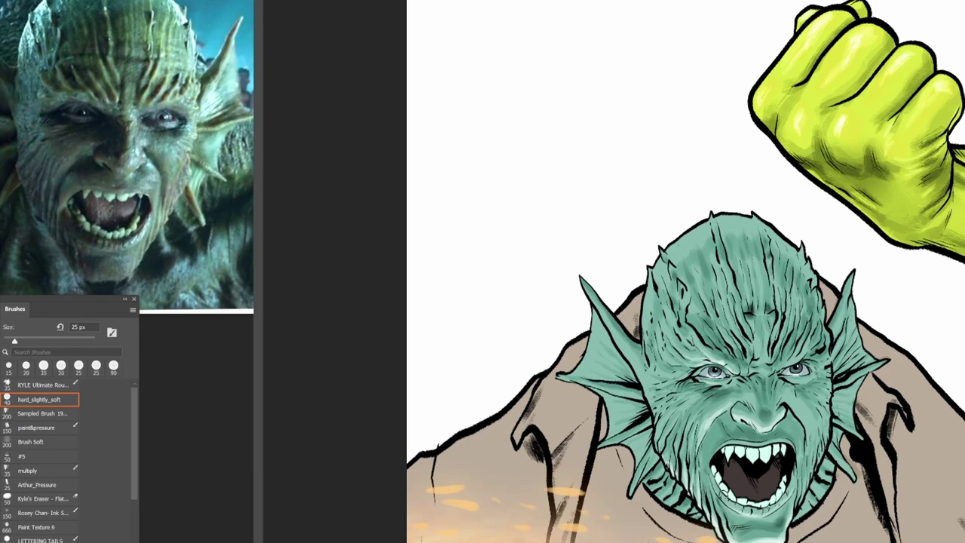
pyautogui.moveTo(791, 481); pyautogui.dragTo(788, 486)
pyautogui.press('[')
pyautogui.moveTo(754, 448); pyautogui.dragTo(753, 453)
pyautogui.press(']')
pyautogui.press(']')
pyautogui.moveTo(762, 448); pyautogui.dragTo(766, 450)
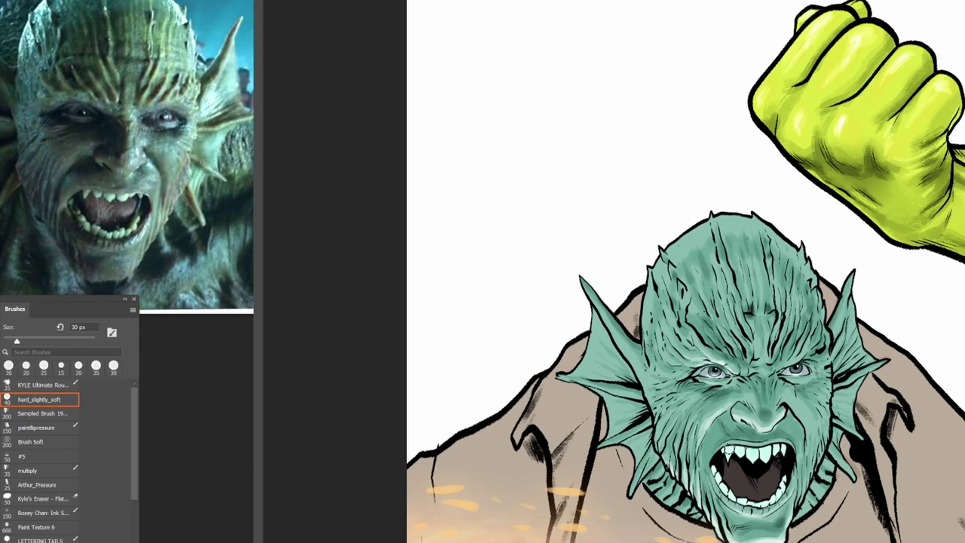
# Step: Add bright highlights to the creature's neck gills and along the cheek fold beside its nose and mouth
pyautogui.press('[')
pyautogui.press('[')
pyautogui.press('[')
pyautogui.moveTo(797, 507); pyautogui.dragTo(819, 453)
pyautogui.moveTo(811, 476); pyautogui.dragTo(823, 447)
pyautogui.moveTo(786, 401)
pyautogui.mouseDown()
pyautogui.moveTo(810, 428)
pyautogui.moveTo(809, 454)
pyautogui.mouseUp()
pyautogui.moveTo(792, 406); pyautogui.dragTo(807, 425)
pyautogui.press('[')
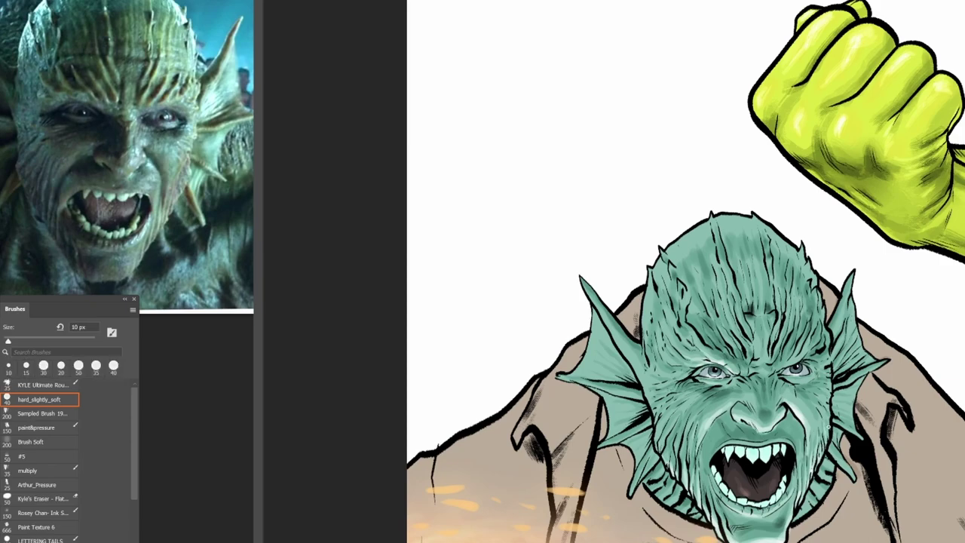
# Step: Paint white rim highlights on the spikes and edge of the creature's skull with a 30 to 35 px brush
pyautogui.press(']')
pyautogui.press(']')
pyautogui.press(']')
pyautogui.press(']')
pyautogui.press(']')
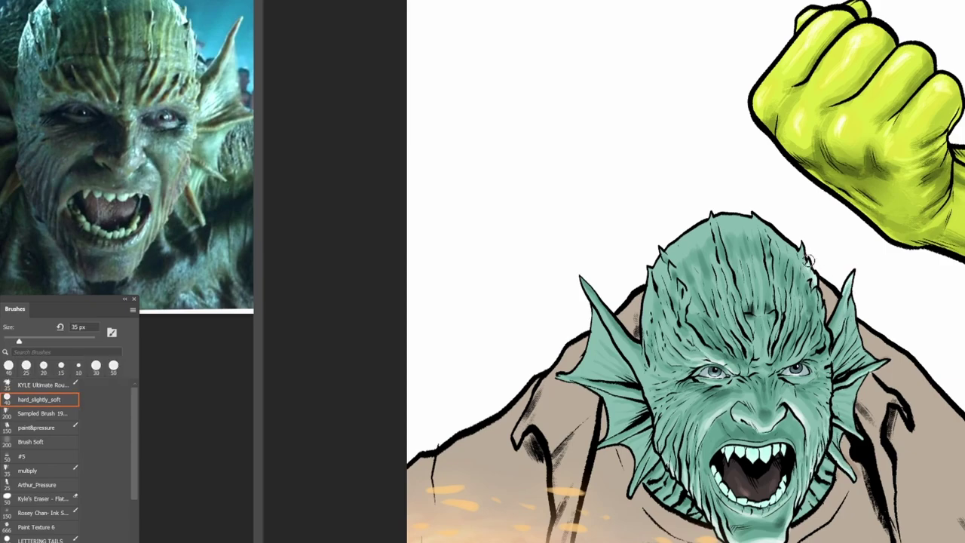
pyautogui.scroll(3, 804, 260)
pyautogui.press('[')
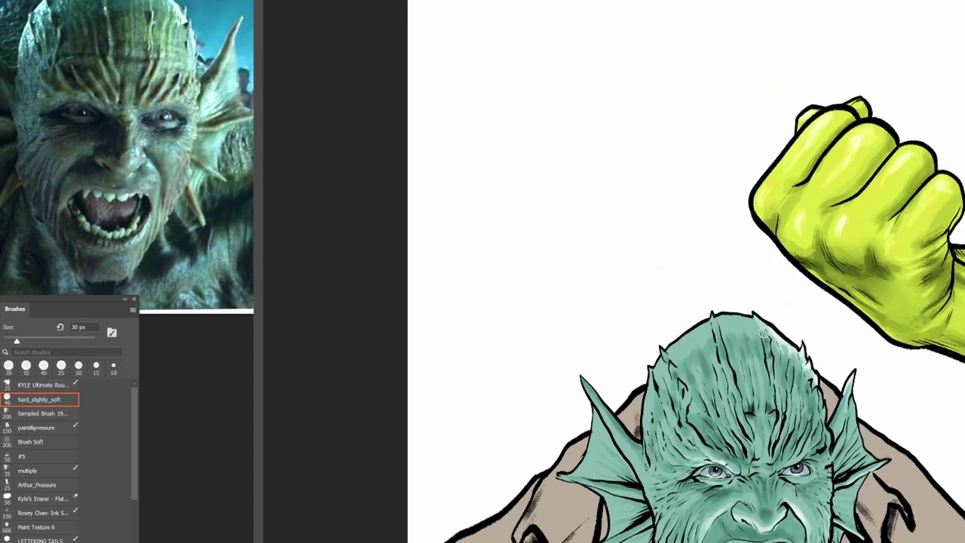
pyautogui.press(']')
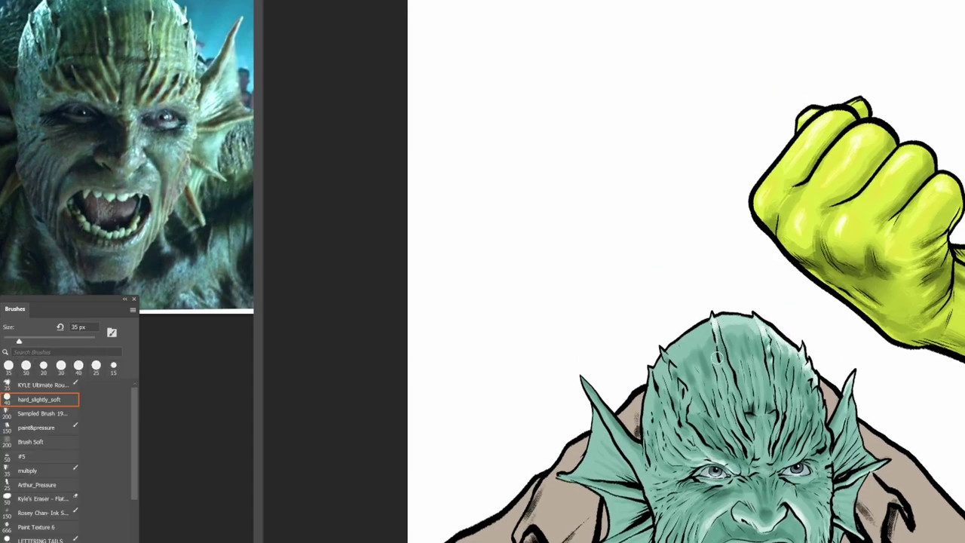
# Step: Brush pale highlights over the crown of the creature's head and along its central ridges, using up to a 50 px brush
pyautogui.press('[')
pyautogui.press('[')
pyautogui.press('[')
pyautogui.press(']')
pyautogui.press(']')
pyautogui.press(']')
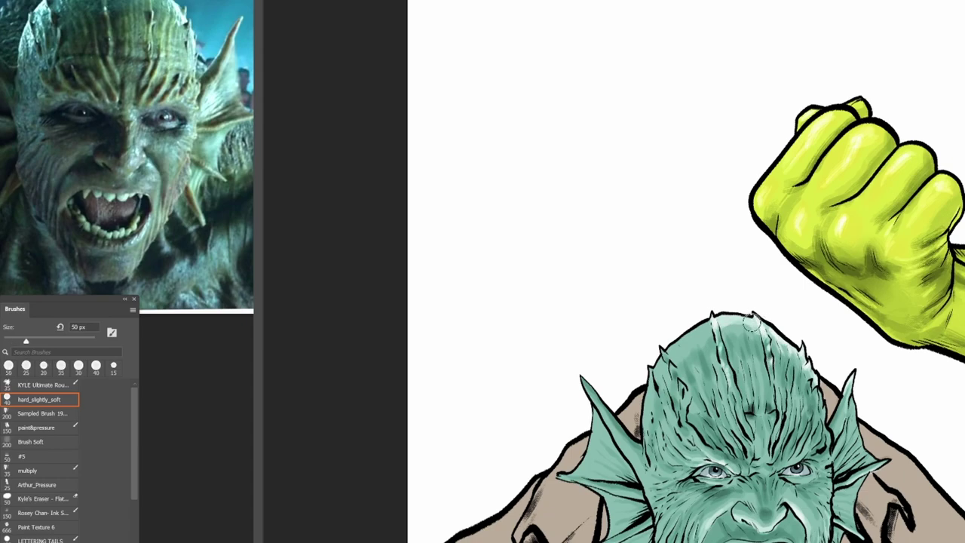
pyautogui.press(']')
pyautogui.press(']')
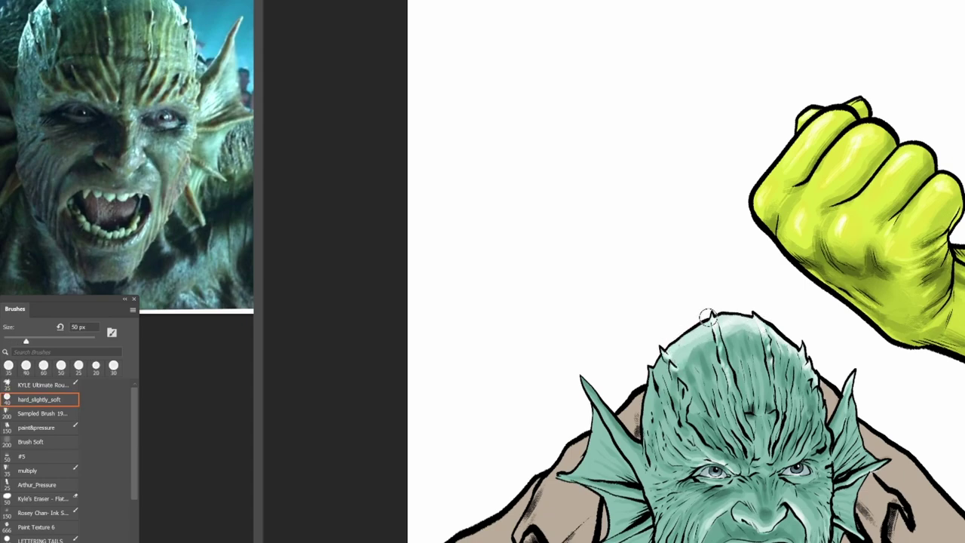
# Step: Paint thin pale highlights along the spines of the creature's large ear fin with a 20 to 30 px brush
pyautogui.press('[')
pyautogui.press('[')
pyautogui.press('[')
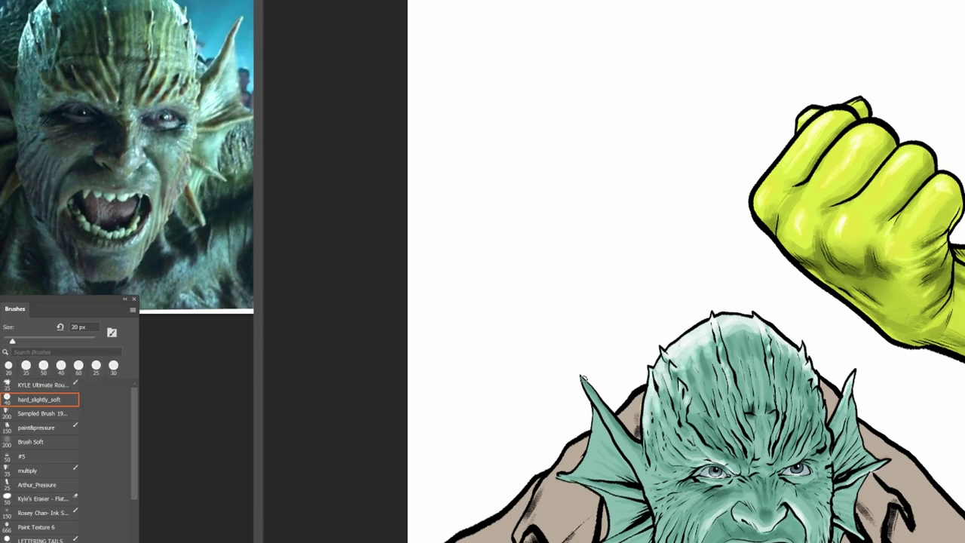
pyautogui.press('[')
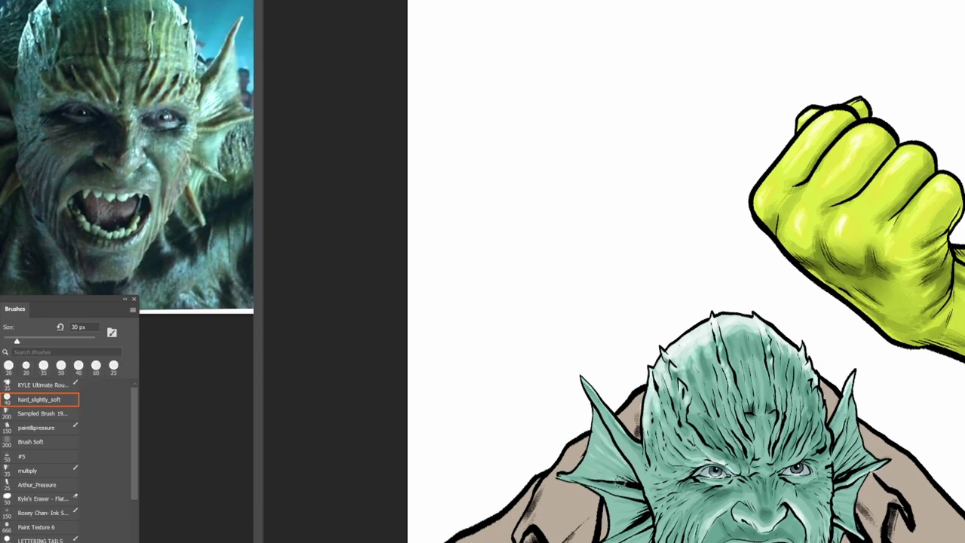
pyautogui.moveTo(627, 469); pyautogui.dragTo(601, 381)
pyautogui.press(']')
pyautogui.press('[')
# Step: Brush fine light highlights along the edge of the creature's cheek and jaw with a 15 to 20 px brush
pyautogui.press('[')
pyautogui.press('[')
pyautogui.press('[')
pyautogui.press(']')
pyautogui.press('[')
pyautogui.moveTo(672, 272); pyautogui.dragTo(686, 316)
pyautogui.press(']')
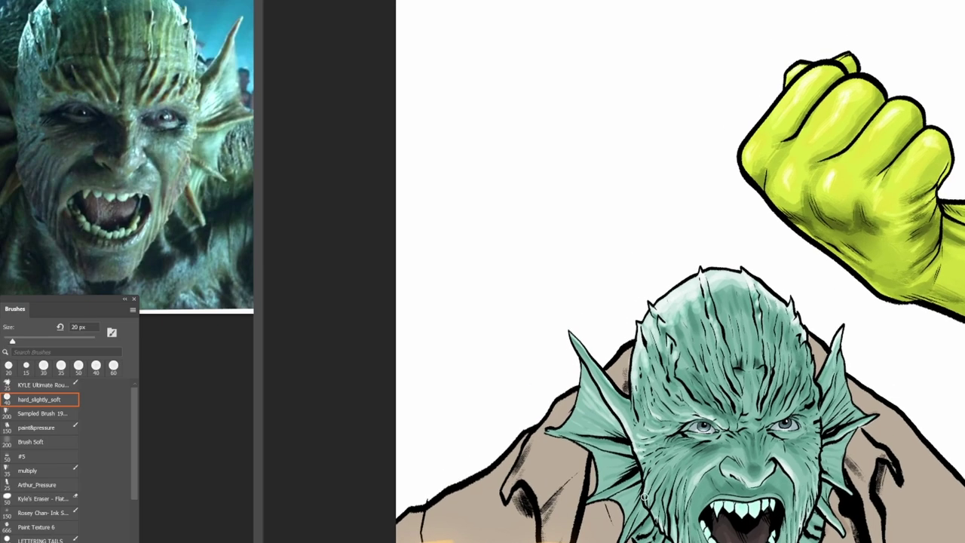
pyautogui.moveTo(662, 519); pyautogui.dragTo(700, 338)
pyautogui.press('[')
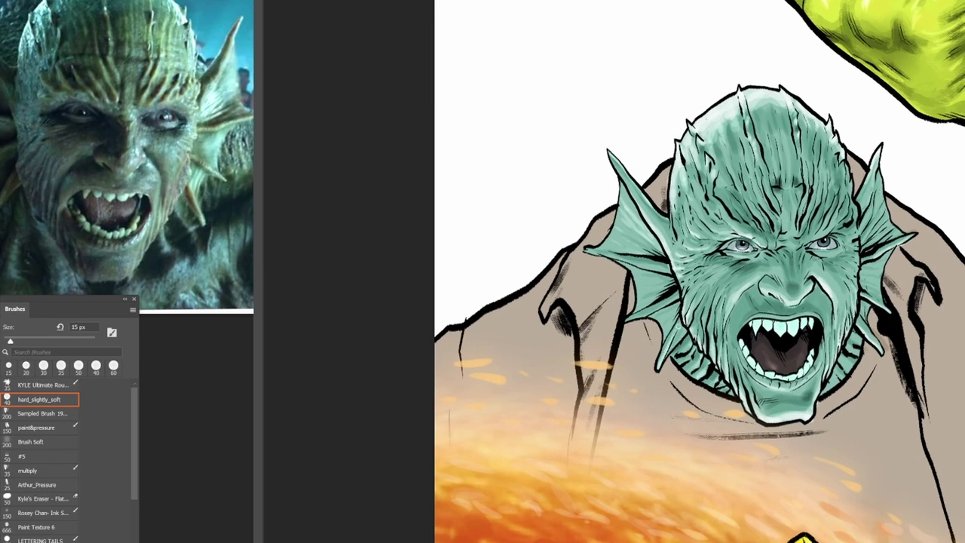
# Step: Adjust the creature's midtones with Color Balance, using +17 on the yellow-blue level, and refine its tones with Levels
pyautogui.moveTo(641, 268); pyautogui.dragTo(725, 399)
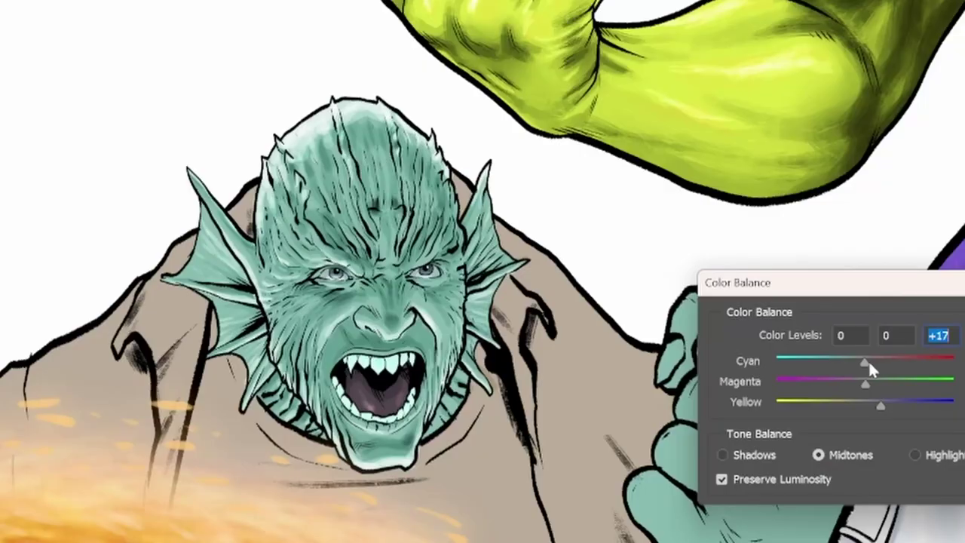
pyautogui.moveTo(869, 360); pyautogui.dragTo(875, 363)
pyautogui.press('Return')
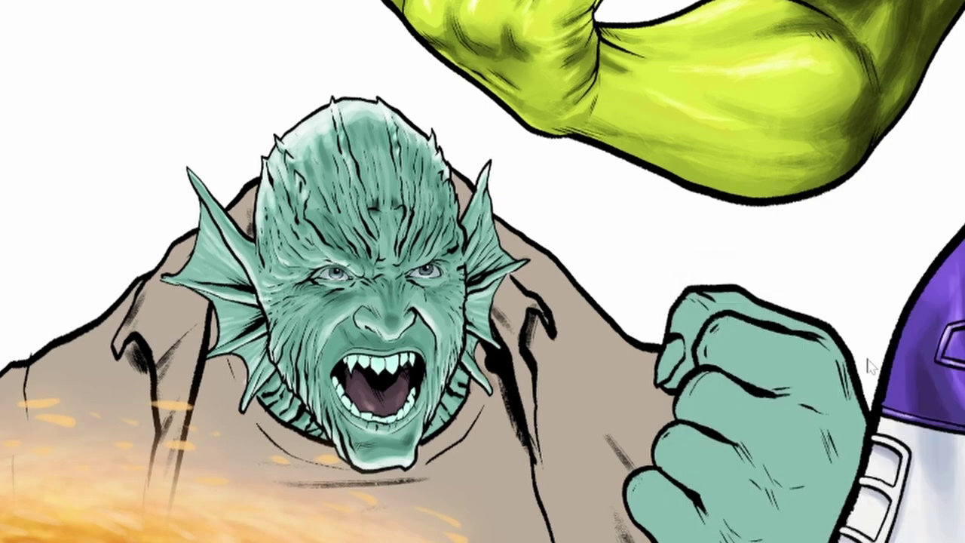
pyautogui.hotkey('ctrl', 'l')
pyautogui.moveTo(812, 503); pyautogui.dragTo(807, 499)
pyautogui.press('Return')
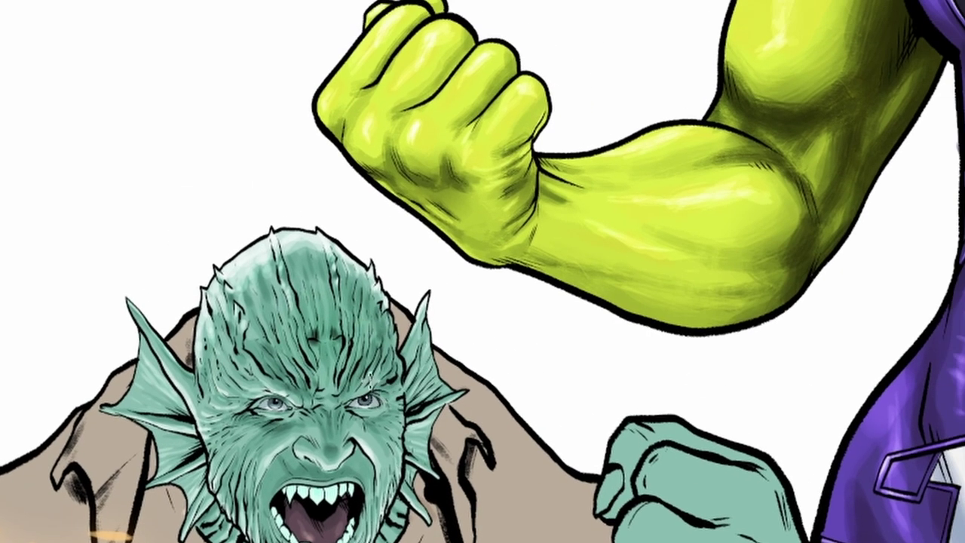
# Step: Brush deeper green shading over the creature's forehead, cheeks, sides of the head and the skin around its mouth
pyautogui.moveTo(370, 377)
pyautogui.mouseDown()
pyautogui.moveTo(258, 348)
pyautogui.moveTo(222, 385)
pyautogui.mouseUp()
pyautogui.moveTo(327, 431)
pyautogui.mouseDown()
pyautogui.moveTo(332, 452)
pyautogui.moveTo(270, 436)
pyautogui.mouseUp()
pyautogui.moveTo(386, 427); pyautogui.dragTo(351, 416)
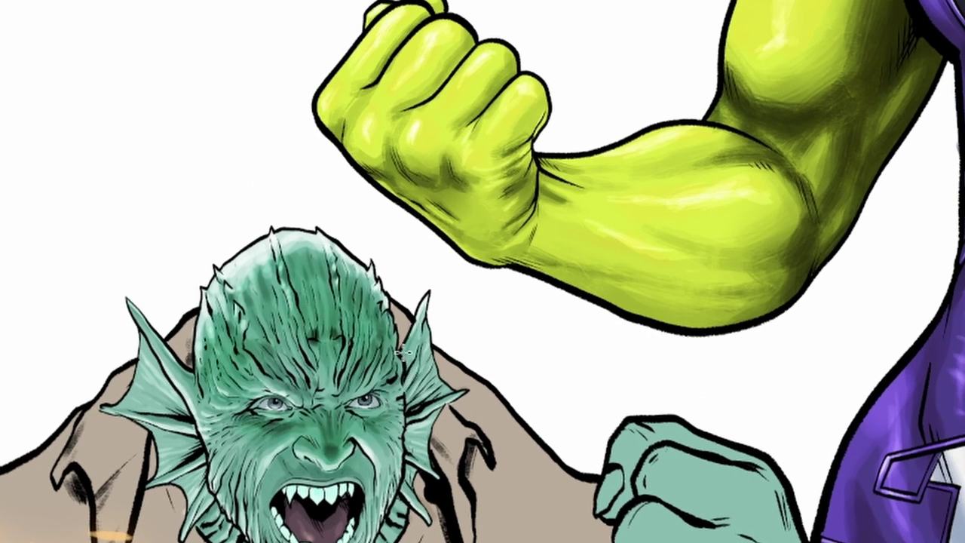
pyautogui.moveTo(391, 337); pyautogui.dragTo(396, 383)
pyautogui.moveTo(202, 353); pyautogui.dragTo(198, 390)
pyautogui.moveTo(310, 465); pyautogui.dragTo(284, 476)
pyautogui.moveTo(283, 477); pyautogui.dragTo(261, 516)
pyautogui.moveTo(356, 472); pyautogui.dragTo(371, 515)
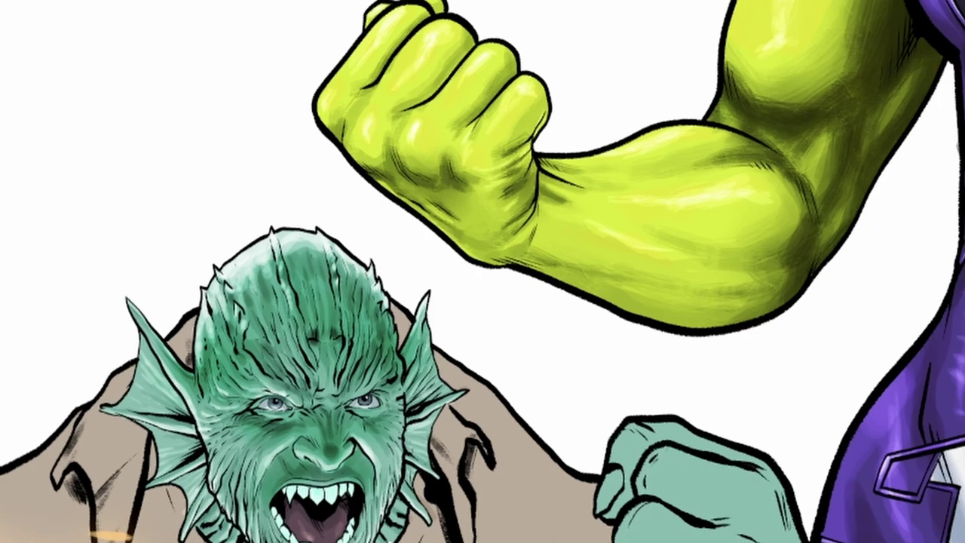
# Step: Brush darker green between the ridges across the upper skull, undoing the stray stroke at the brow
pyautogui.moveTo(314, 401); pyautogui.dragTo(330, 378)
pyautogui.hotkey('ctrl', 'z')
pyautogui.moveTo(281, 317)
pyautogui.mouseDown()
pyautogui.moveTo(299, 341)
pyautogui.moveTo(294, 362)
pyautogui.mouseUp()
pyautogui.moveTo(377, 327); pyautogui.dragTo(332, 368)
pyautogui.moveTo(243, 280); pyautogui.dragTo(283, 320)
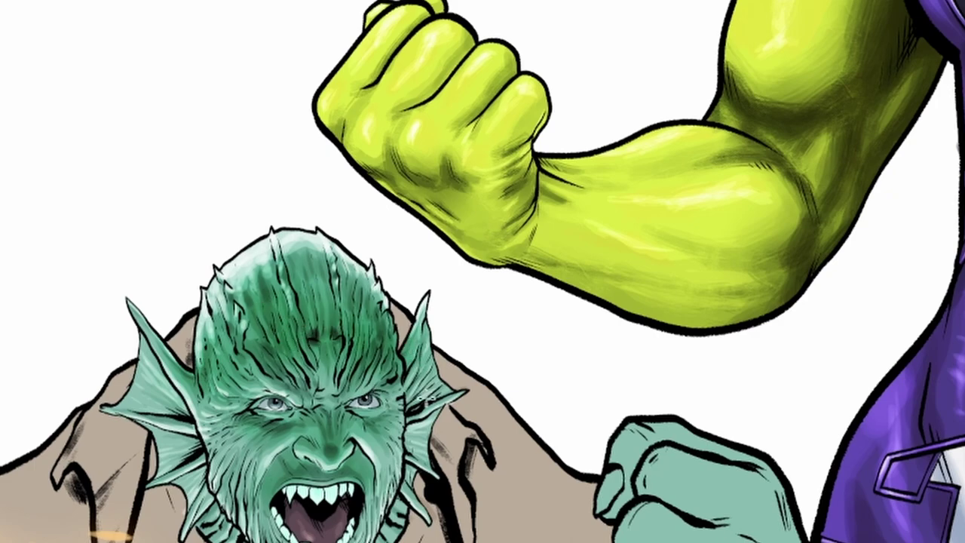
# Step: Shade the inner edges of both ear fins and the skin around the eyes and nose in green
pyautogui.moveTo(414, 325); pyautogui.dragTo(398, 363)
pyautogui.moveTo(163, 348); pyautogui.dragTo(204, 391)
pyautogui.moveTo(254, 431); pyautogui.dragTo(274, 419)
pyautogui.moveTo(361, 416); pyautogui.dragTo(392, 438)
pyautogui.moveTo(323, 411); pyautogui.dragTo(335, 441)
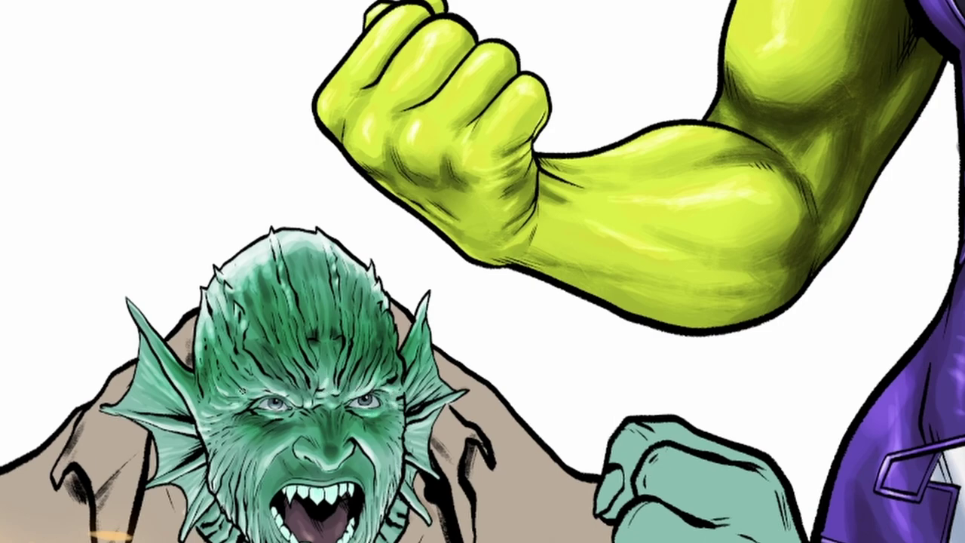
# Step: Extend the green shading over the creature's lower face, chin and neck
pyautogui.hotkey('ctrl', '+')
pyautogui.hotkey('ctrl', '+')
pyautogui.hotkey('ctrl', '+')
pyautogui.moveTo(331, 459); pyautogui.dragTo(254, 70)
pyautogui.moveTo(110, 455); pyautogui.dragTo(93, 530)
pyautogui.hotkey('ctrl', '-')
pyautogui.hotkey('ctrl', '-')
pyautogui.moveTo(241, 294); pyautogui.dragTo(231, 462)
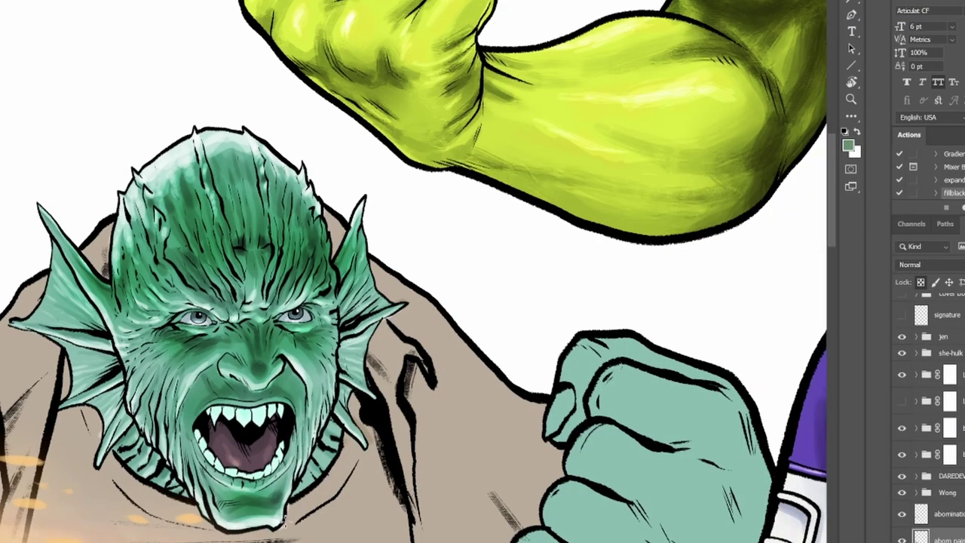
pyautogui.click(851, 148)
pyautogui.press('Escape')
pyautogui.keyDown('alt'); pyautogui.click(647, 133); pyautogui.keyUp('alt')
pyautogui.moveTo(233, 503)
pyautogui.mouseDown()
pyautogui.moveTo(249, 496)
pyautogui.moveTo(238, 503)
pyautogui.mouseUp()
pyautogui.hotkey('ctrl', 'z')
pyautogui.hotkey('ctrl', 'z')
# Step: Choose a brighter, more saturated green and brush it over the creature's nose and forehead
pyautogui.click(850, 146)
pyautogui.click(604, 2)
pyautogui.press('Return')
pyautogui.moveTo(252, 347); pyautogui.dragTo(261, 362)
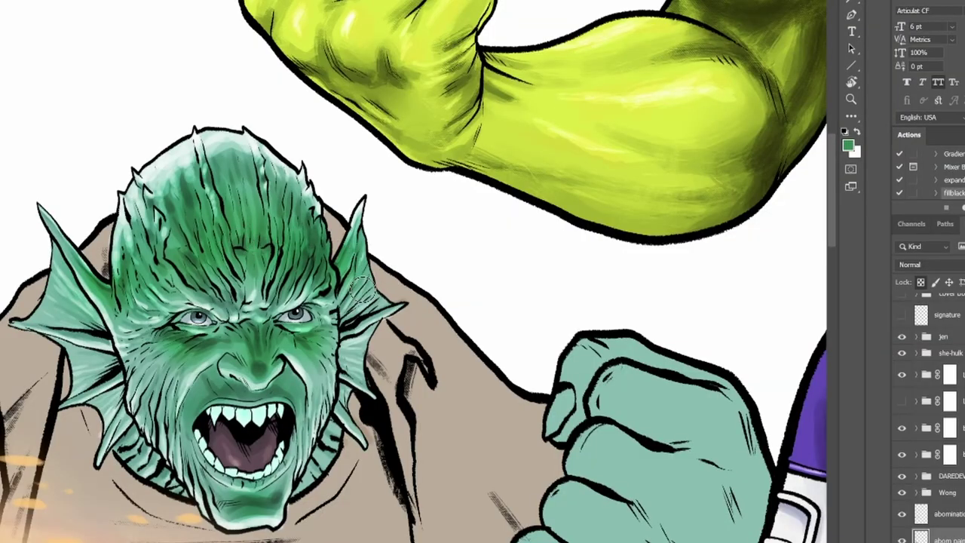
# Step: Create a new layer named "color" and paint the spines of the creature's larger ear fin lime yellow
pyautogui.hotkey('ctrl', 'shift', 'n')
pyautogui.write('color')
pyautogui.press('Return')
pyautogui.moveTo(42, 209)
pyautogui.mouseDown()
pyautogui.moveTo(107, 287)
pyautogui.moveTo(113, 327)
pyautogui.mouseUp()
pyautogui.moveTo(14, 323); pyautogui.dragTo(98, 340)
pyautogui.moveTo(60, 408); pyautogui.dragTo(113, 383)
pyautogui.moveTo(94, 463); pyautogui.dragTo(124, 404)
# Step: Paint the spines of the creature's smaller ear fin in the same lime yellow
pyautogui.click(337, 407)
pyautogui.moveTo(368, 445)
pyautogui.mouseDown()
pyautogui.moveTo(339, 404)
pyautogui.moveTo(375, 398)
pyautogui.mouseUp()
pyautogui.moveTo(344, 338); pyautogui.dragTo(401, 305)
pyautogui.moveTo(346, 243)
pyautogui.mouseDown()
pyautogui.moveTo(338, 265)
pyautogui.moveTo(363, 201)
pyautogui.mouseUp()
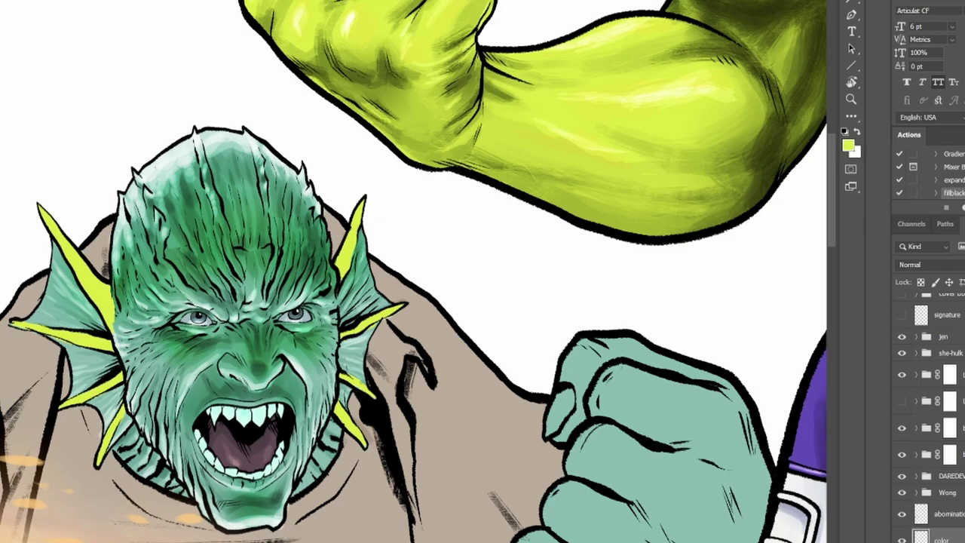
# Step: Brush lime yellow streaks between the ridges of the creature's forehead
pyautogui.moveTo(161, 260); pyautogui.dragTo(210, 301)
pyautogui.moveTo(166, 261); pyautogui.dragTo(214, 304)
pyautogui.moveTo(185, 261)
pyautogui.mouseDown()
pyautogui.moveTo(234, 308)
pyautogui.moveTo(202, 206)
pyautogui.moveTo(254, 188)
pyautogui.moveTo(225, 227)
pyautogui.moveTo(272, 202)
pyautogui.moveTo(266, 249)
pyautogui.moveTo(289, 272)
pyautogui.moveTo(267, 299)
pyautogui.moveTo(300, 256)
pyautogui.moveTo(287, 303)
pyautogui.moveTo(312, 261)
pyautogui.moveTo(320, 298)
pyautogui.mouseUp()
pyautogui.moveTo(189, 303)
pyautogui.mouseDown()
pyautogui.moveTo(151, 286)
pyautogui.moveTo(143, 297)
pyautogui.mouseUp()
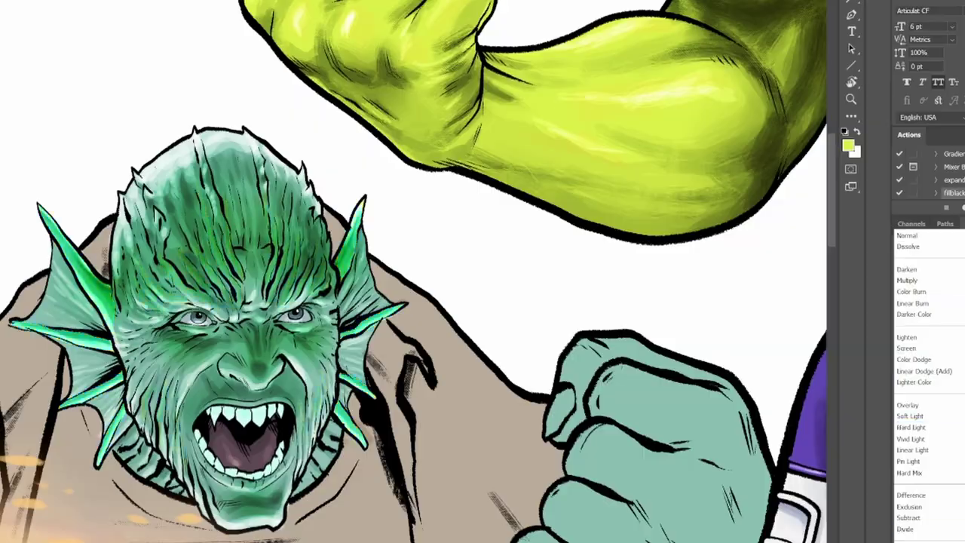
# Step: Set the color layer's blend mode to Color and merge it down into the creature's paint layer
pyautogui.click(911, 427)
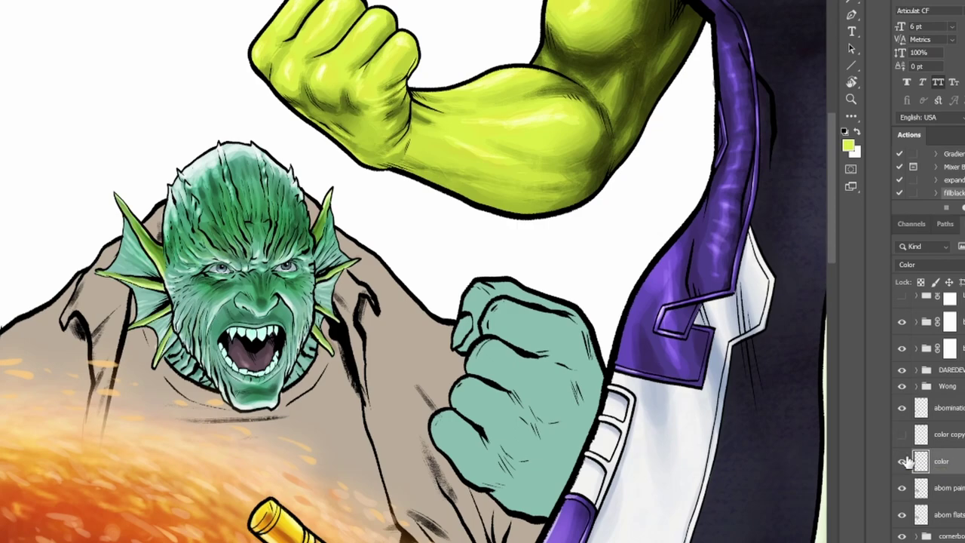
pyautogui.hotkey('ctrl', 'e')
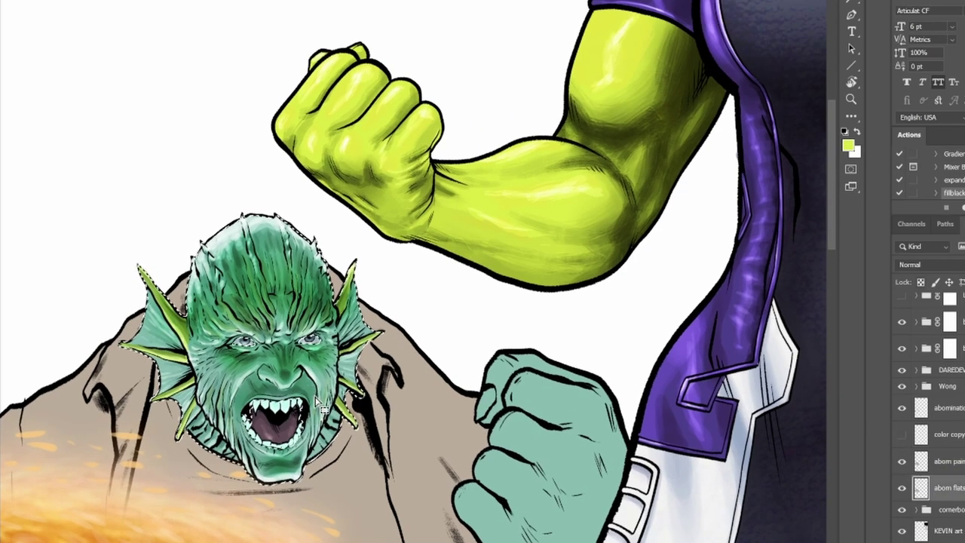
# Step: Choose an orange foreground colour and brush warm orange tones over the creature's chin, neck and jaw
pyautogui.click(848, 145)
pyautogui.press('Return')
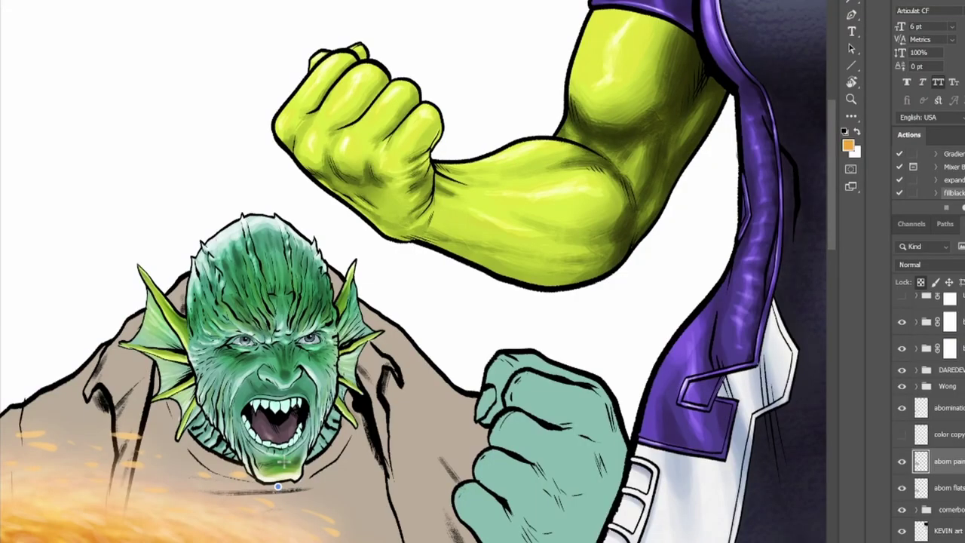
pyautogui.moveTo(251, 453); pyautogui.dragTo(229, 429)
pyautogui.moveTo(286, 490); pyautogui.dragTo(301, 328)
pyautogui.keyDown('alt'); pyautogui.click(226, 437); pyautogui.keyUp('alt')
pyautogui.moveTo(227, 317); pyautogui.dragTo(217, 422)
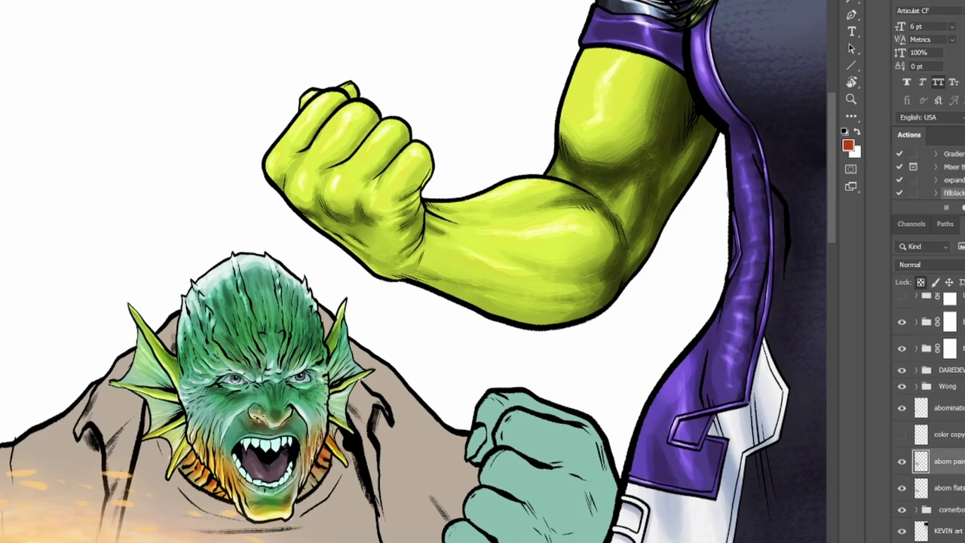
# Step: Brush red-orange accents around the creature's eyes, the sides of its nose and the ear fin spines
pyautogui.moveTo(234, 372)
pyautogui.mouseDown()
pyautogui.moveTo(208, 377)
pyautogui.moveTo(198, 368)
pyautogui.mouseUp()
pyautogui.moveTo(300, 369); pyautogui.dragTo(331, 356)
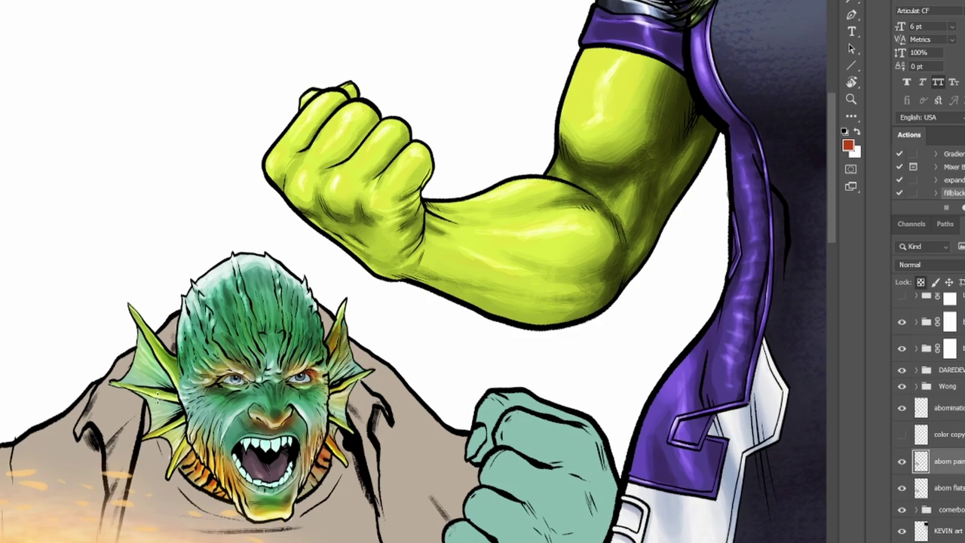
pyautogui.moveTo(247, 409); pyautogui.dragTo(240, 423)
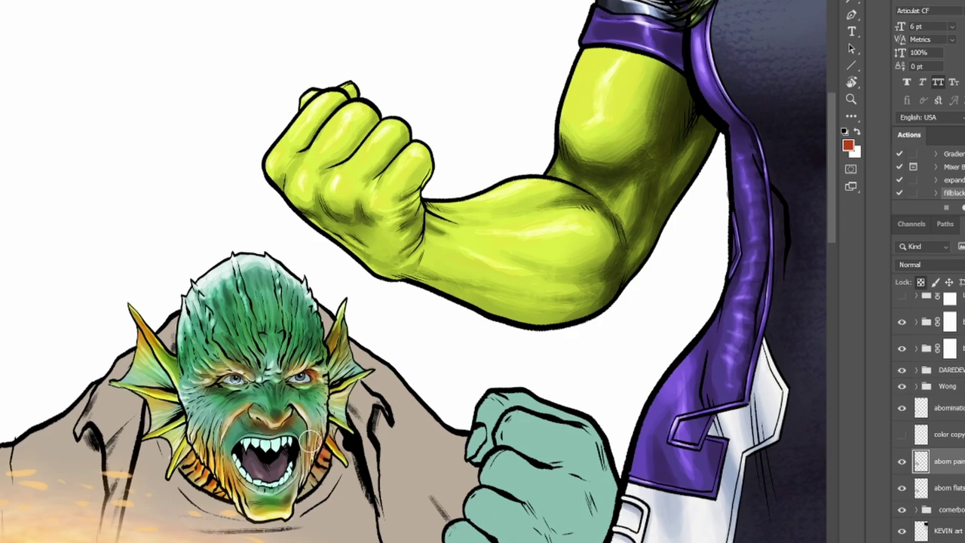
# Step: Reduce the brush size and paint fine orange streaks between the forehead ridges and along the temples
pyautogui.moveTo(355, 476); pyautogui.dragTo(350, 448)
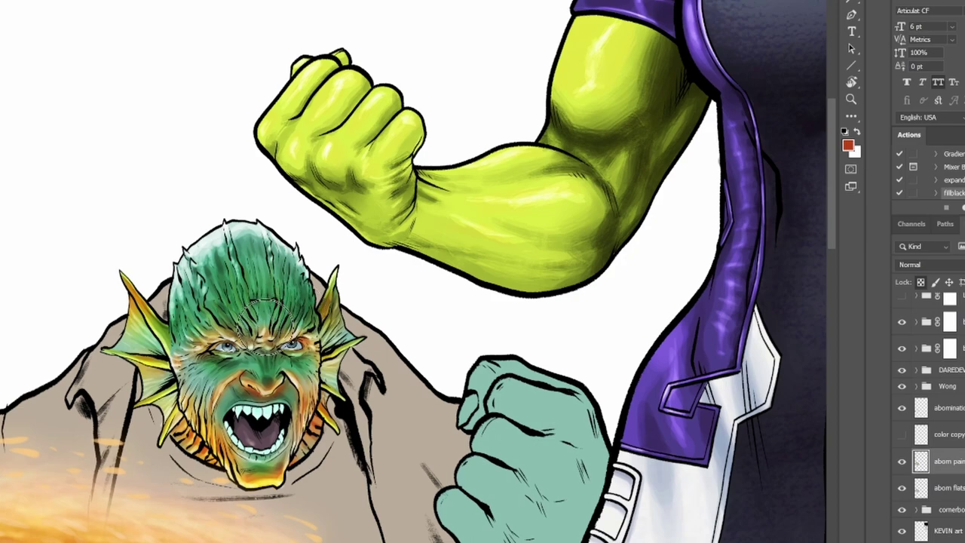
pyautogui.press('[')
pyautogui.press('[')
pyautogui.press('[')
pyautogui.press('[')
pyautogui.press('[')
pyautogui.press('[')
pyautogui.press('[')
pyautogui.press('[')
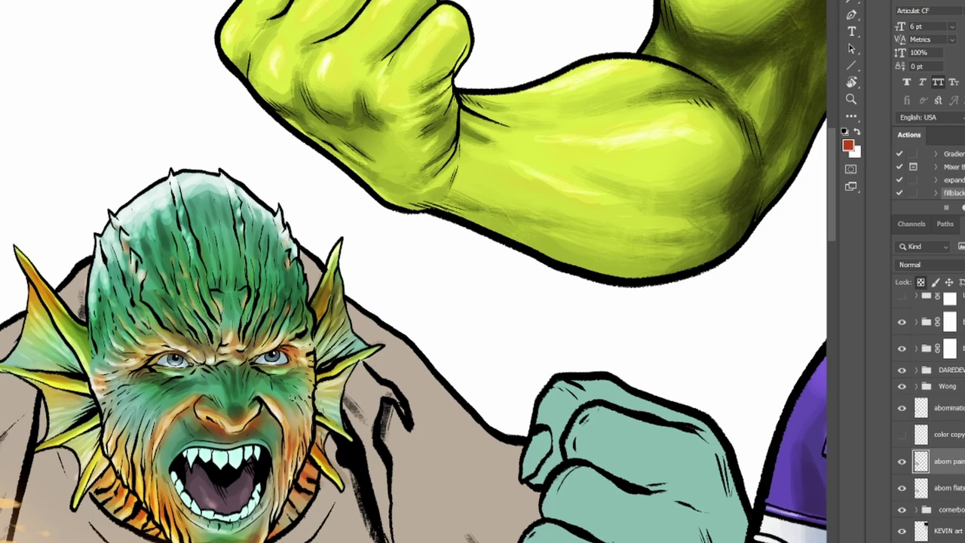
# Step: Sample a dark green from the face and brush it down the cheek beside the nose
pyautogui.moveTo(313, 383); pyautogui.dragTo(319, 335)
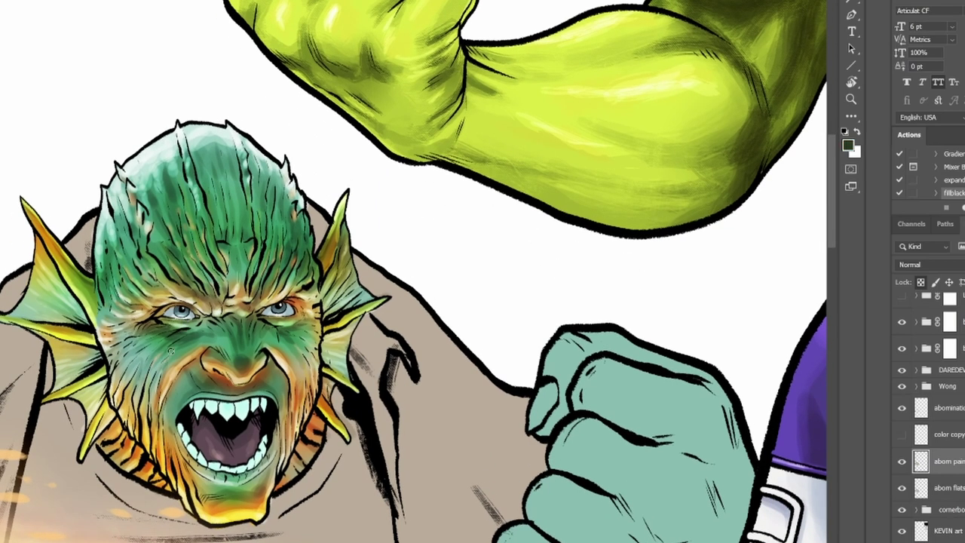
pyautogui.keyDown('alt'); pyautogui.click(172, 352); pyautogui.keyUp('alt')
pyautogui.moveTo(172, 352); pyautogui.dragTo(175, 390)
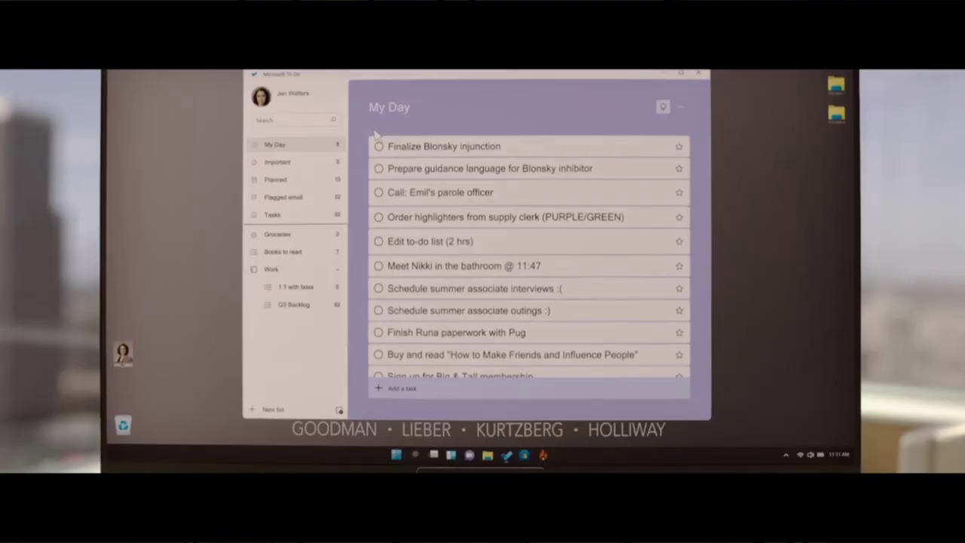
pyautogui.scroll(-5, 375, 133)
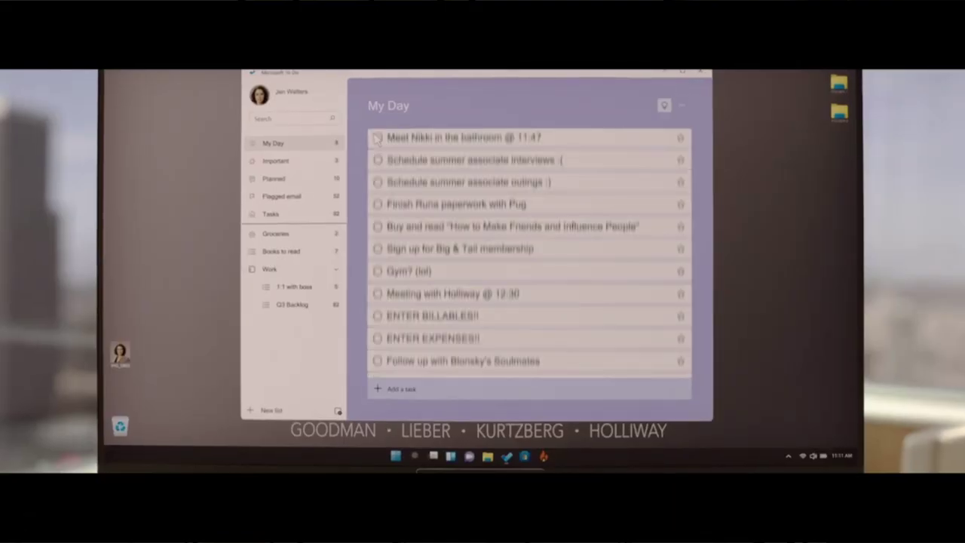
pyautogui.scroll(-9, 376, 136)
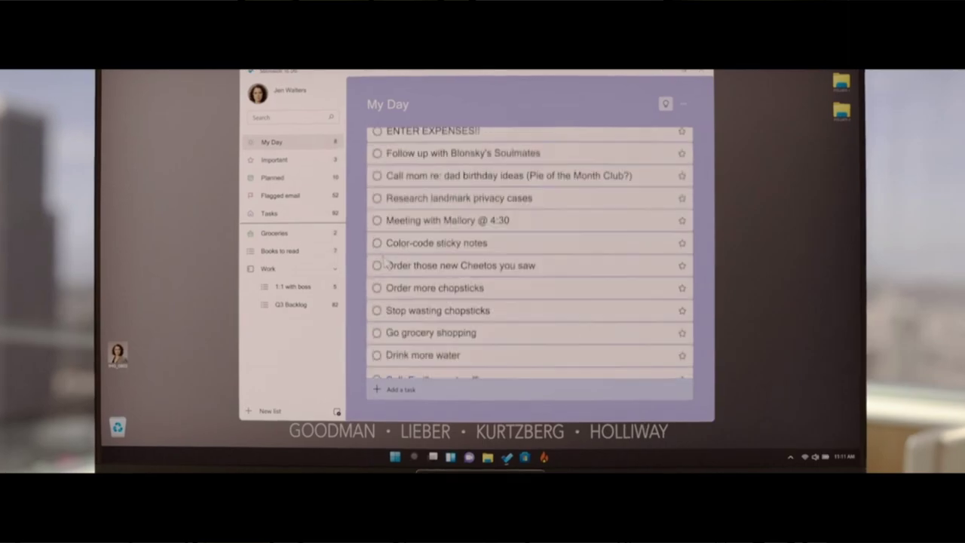
pyautogui.scroll(-10, 386, 263)
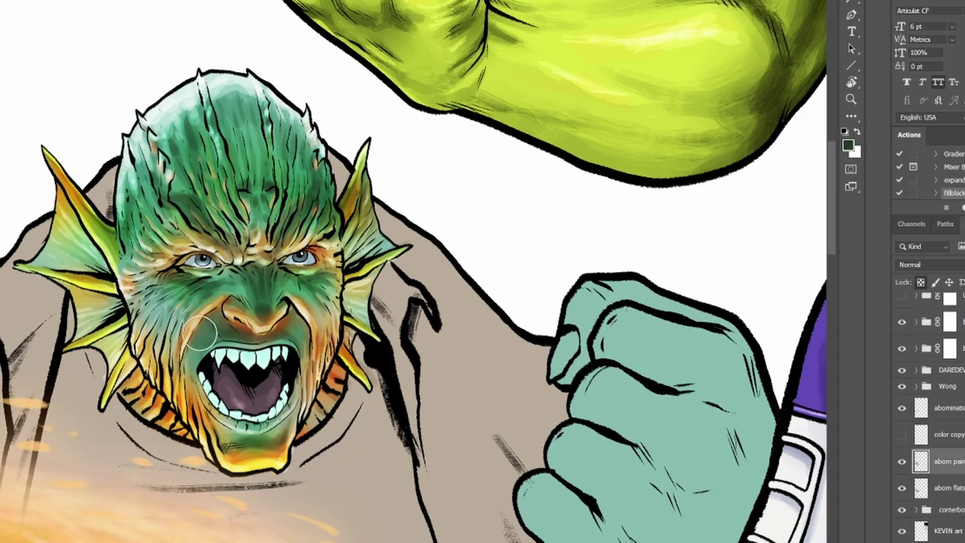
# Step: Shade beside the mouth in dark green and add fine orange streaks at the temple with a smaller brush
pyautogui.moveTo(293, 327); pyautogui.dragTo(299, 347)
pyautogui.keyDown('alt'); pyautogui.click(303, 347); pyautogui.keyUp('alt')
pyautogui.press('[')
pyautogui.press('[')
pyautogui.press('[')
pyautogui.press('[')
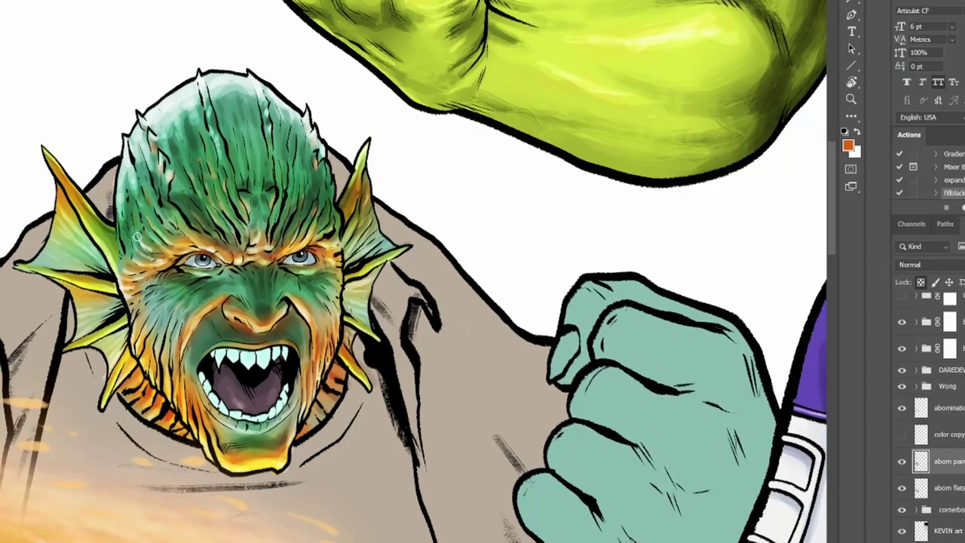
pyautogui.moveTo(330, 224); pyautogui.dragTo(335, 269)
# Step: Switch to white and brush small highlights around the creature's mouth, chin and eyes
pyautogui.press('x')
pyautogui.moveTo(243, 367); pyautogui.dragTo(275, 368)
pyautogui.moveTo(255, 498)
pyautogui.mouseDown()
pyautogui.moveTo(235, 502)
pyautogui.moveTo(255, 501)
pyautogui.mouseUp()
pyautogui.moveTo(197, 374); pyautogui.dragTo(217, 363)
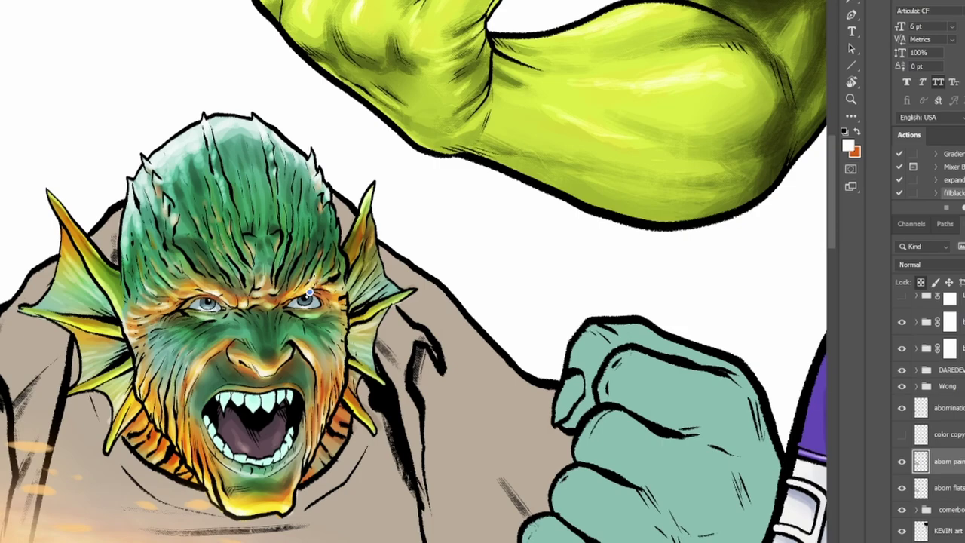
pyautogui.moveTo(313, 287); pyautogui.dragTo(316, 294)
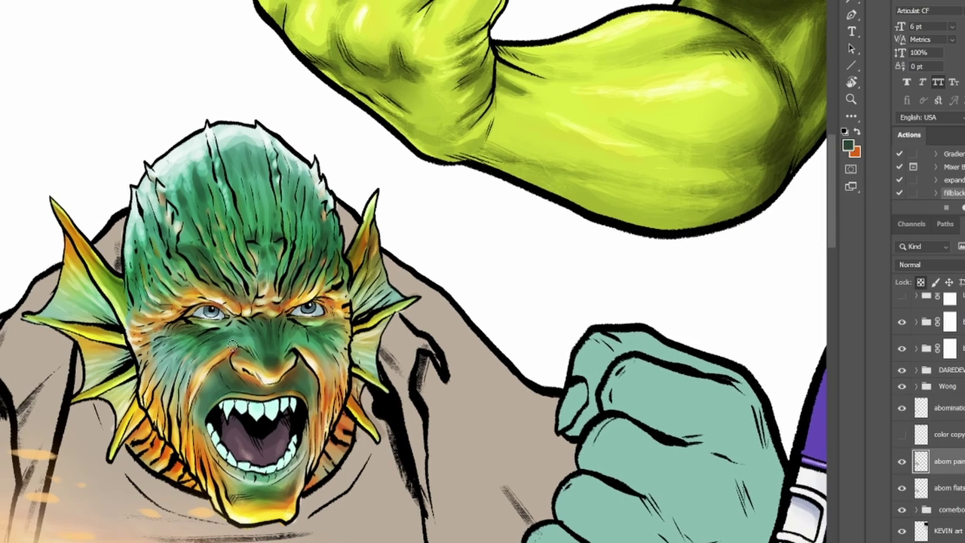
# Step: Brush dark green shading over the creature's upper skull with a larger soft brush
pyautogui.moveTo(198, 256)
pyautogui.mouseDown()
pyautogui.moveTo(190, 227)
pyautogui.moveTo(253, 284)
pyautogui.moveTo(263, 268)
pyautogui.moveTo(291, 279)
pyautogui.moveTo(325, 239)
pyautogui.moveTo(273, 252)
pyautogui.moveTo(189, 233)
pyautogui.moveTo(179, 200)
pyautogui.moveTo(210, 158)
pyautogui.moveTo(236, 162)
pyautogui.moveTo(198, 184)
pyautogui.moveTo(213, 251)
pyautogui.mouseUp()
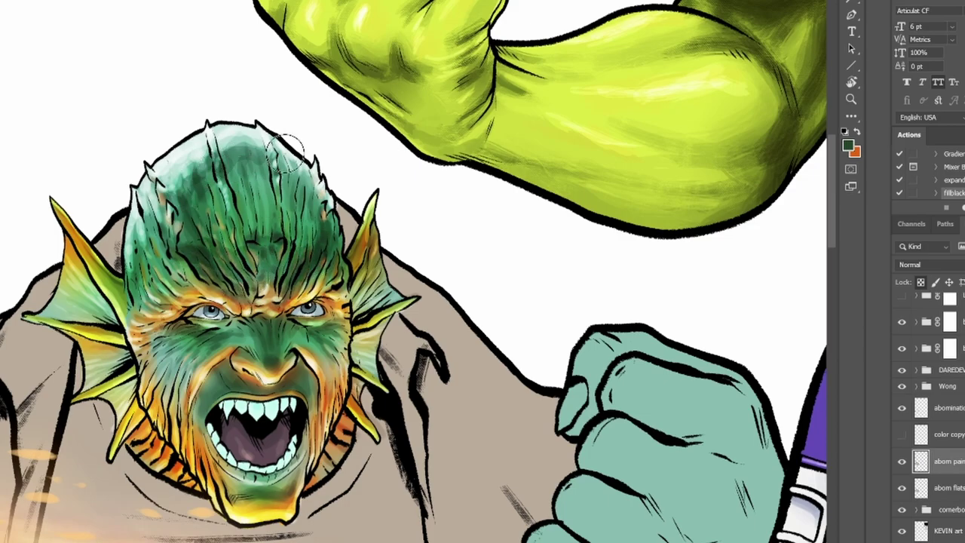
pyautogui.hotkey('ctrl', '-')
pyautogui.hotkey('ctrl', '-')
pyautogui.hotkey('ctrl', '+')
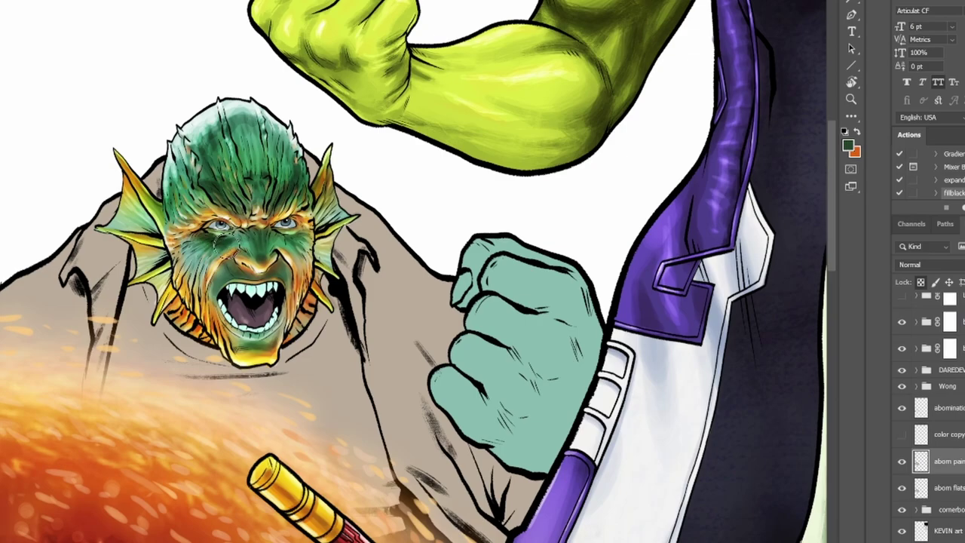
# Step: Select the creature's teeth from the flats layer with the Magic Wand and make the paint layer active
pyautogui.moveTo(358, 280); pyautogui.dragTo(351, 355)
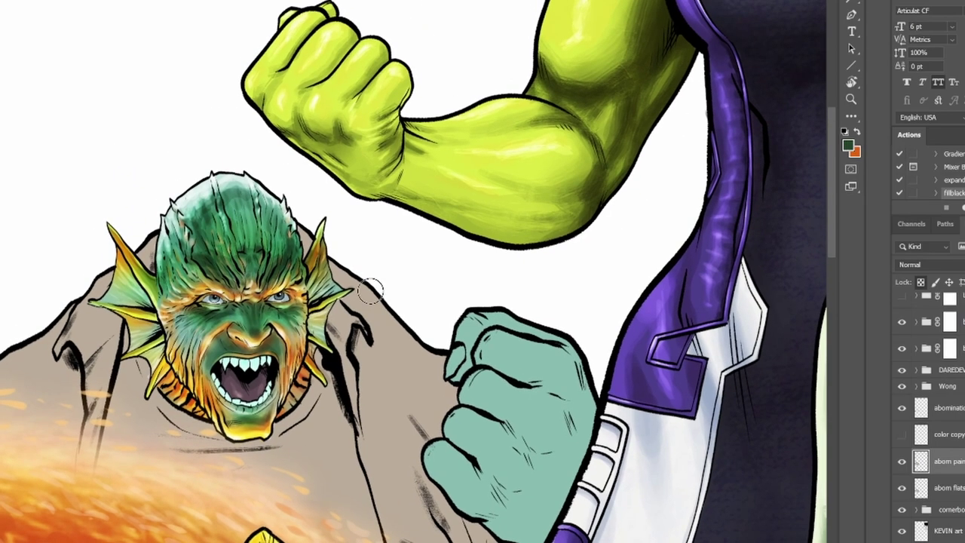
pyautogui.press('z')
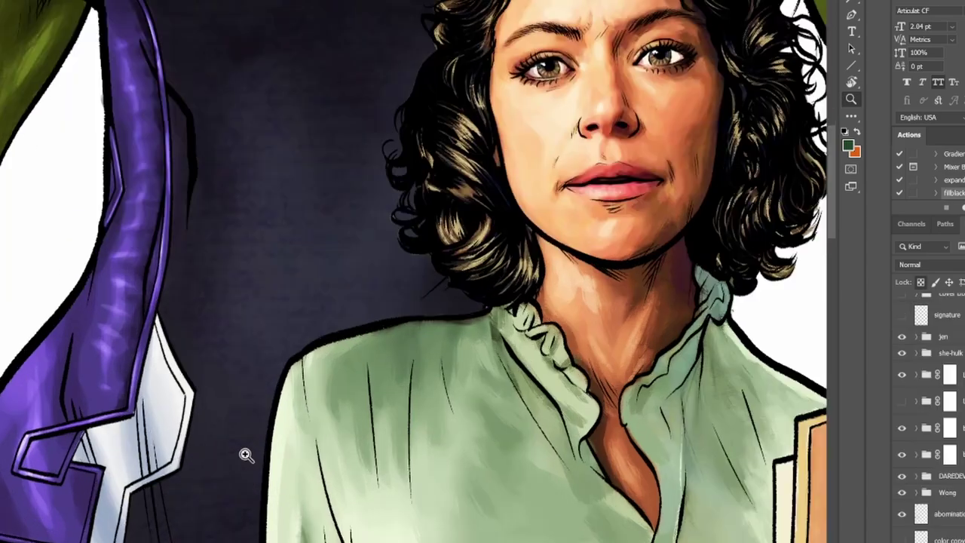
pyautogui.moveTo(74, 467); pyautogui.dragTo(686, 403)
pyautogui.moveTo(77, 379); pyautogui.dragTo(312, 344)
pyautogui.press('w')
pyautogui.hotkey('alt', '[')
pyautogui.click(306, 355)
pyautogui.click(947, 489)
# Step: Sample the pale mint of the teeth and brush it over the selected teeth with a smaller brush
pyautogui.press('b')
pyautogui.keyDown('alt'); pyautogui.click(297, 344); pyautogui.keyUp('alt')
pyautogui.press('[')
pyautogui.press('[')
pyautogui.press('[')
pyautogui.moveTo(297, 348)
pyautogui.mouseDown()
pyautogui.moveTo(332, 343)
pyautogui.moveTo(270, 348)
pyautogui.moveTo(253, 370)
pyautogui.mouseUp()
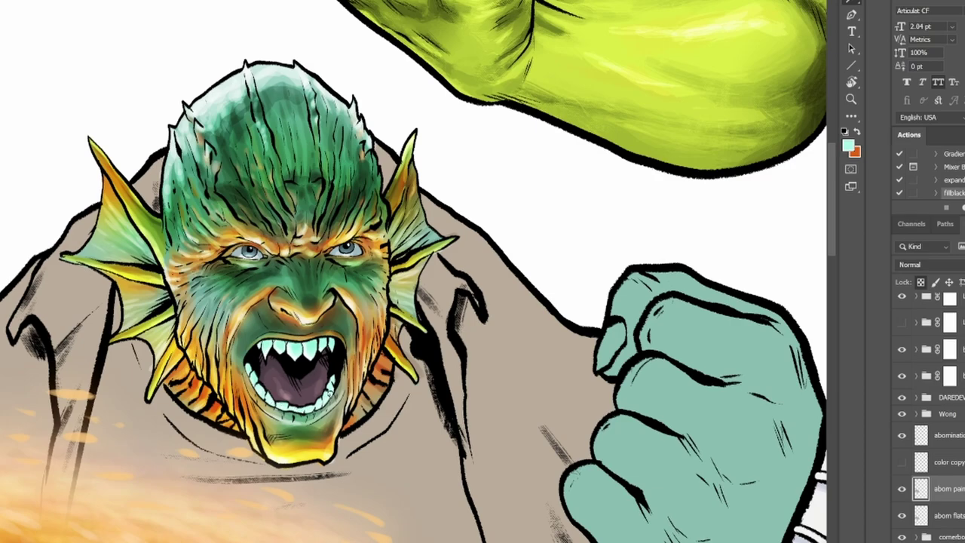
# Step: Shift the colour of the creature's teeth toward yellow with Color Balance
pyautogui.hotkey('ctrl', 'b')
pyautogui.hotkey('ctrl', '1')
pyautogui.hotkey('ctrl', '3')
pyautogui.moveTo(686, 318); pyautogui.dragTo(649, 330)
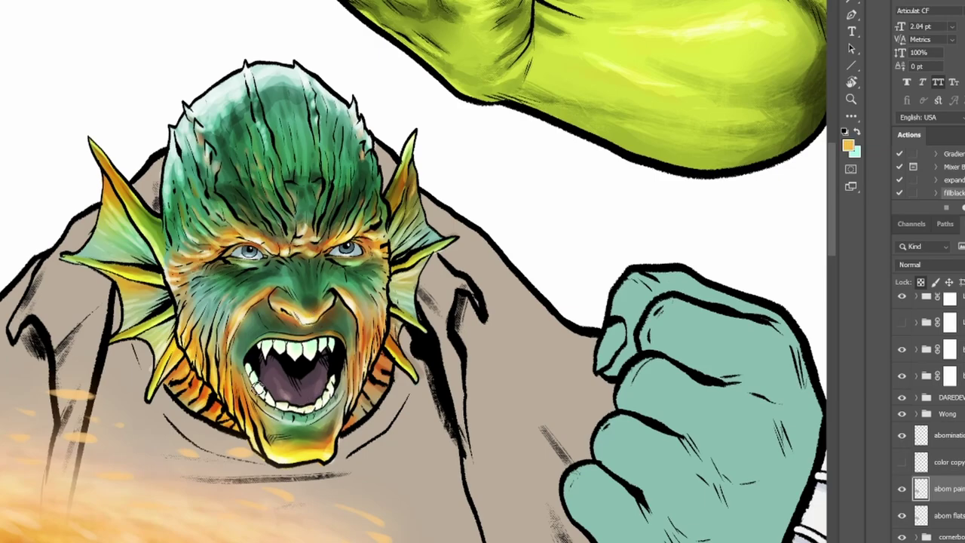
pyautogui.hotkey('ctrl', '-')
pyautogui.hotkey('ctrl', '-')
pyautogui.hotkey('ctrl', '-')
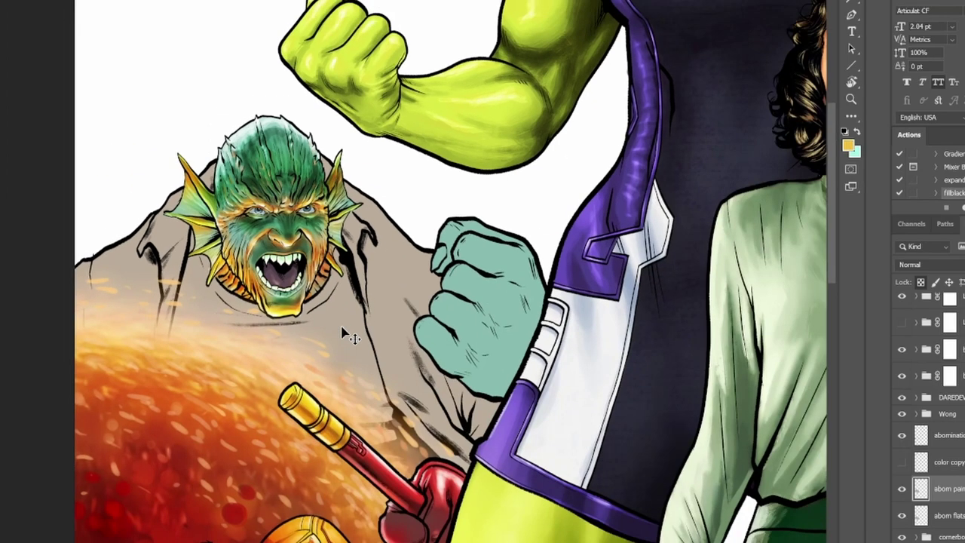
# Step: Sample a dark green from the creature and brush shading over its fist, along the fingers, knuckles and back of the hand
pyautogui.moveTo(183, 131); pyautogui.dragTo(335, 286)
pyautogui.hotkey('ctrl', '-')
pyautogui.press('i')
pyautogui.click(313, 268)
pyautogui.press('l')
pyautogui.moveTo(234, 354)
pyautogui.mouseDown()
pyautogui.moveTo(185, 328)
pyautogui.moveTo(239, 369)
pyautogui.moveTo(235, 357)
pyautogui.mouseUp()
pyautogui.moveTo(336, 368)
pyautogui.mouseDown()
pyautogui.moveTo(382, 317)
pyautogui.moveTo(376, 342)
pyautogui.moveTo(338, 364)
pyautogui.mouseUp()
pyautogui.hotkey('ctrl', 'h')
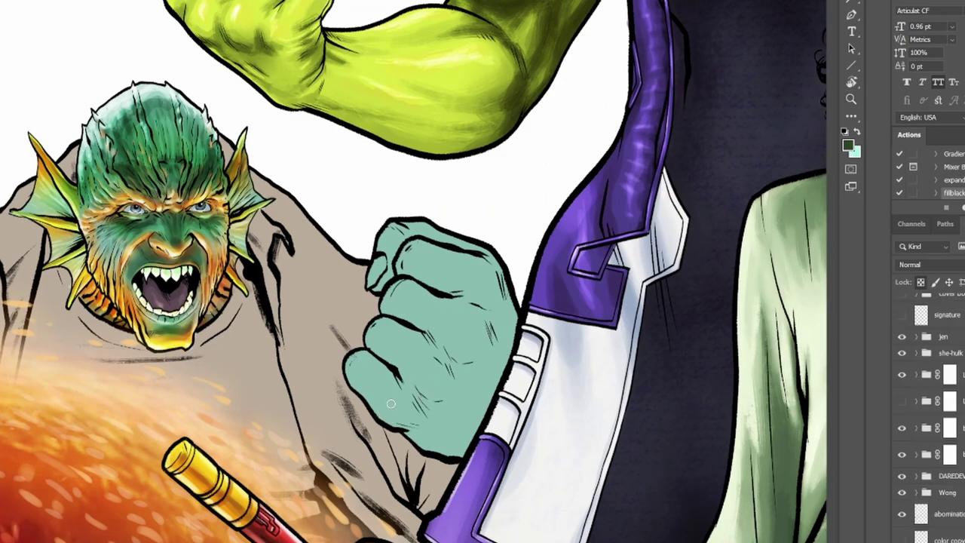
pyautogui.moveTo(359, 360)
pyautogui.mouseDown()
pyautogui.moveTo(397, 415)
pyautogui.moveTo(446, 428)
pyautogui.moveTo(464, 446)
pyautogui.moveTo(414, 400)
pyautogui.moveTo(442, 354)
pyautogui.moveTo(455, 415)
pyautogui.moveTo(482, 426)
pyautogui.moveTo(473, 396)
pyautogui.mouseUp()
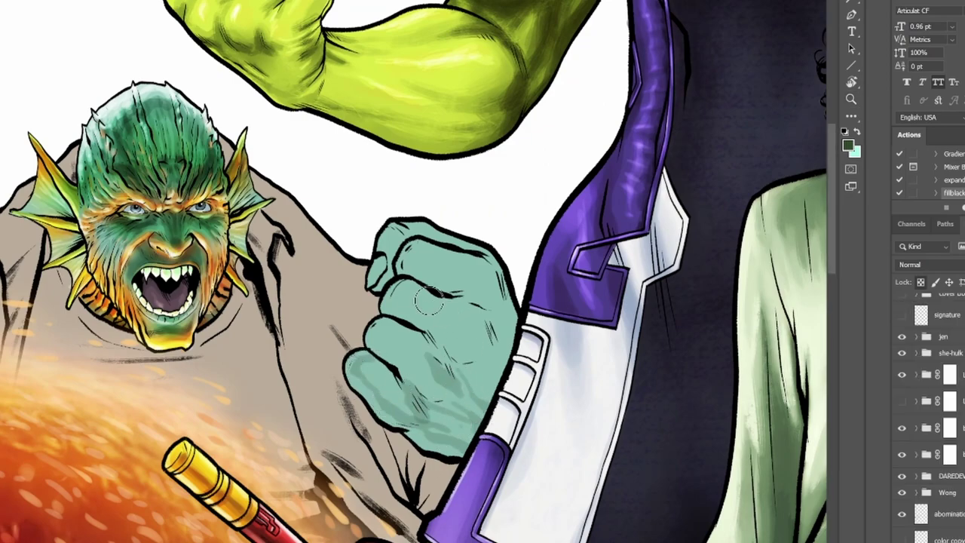
pyautogui.moveTo(378, 332)
pyautogui.mouseDown()
pyautogui.moveTo(430, 363)
pyautogui.moveTo(384, 335)
pyautogui.mouseUp()
pyautogui.moveTo(405, 289)
pyautogui.mouseDown()
pyautogui.moveTo(453, 324)
pyautogui.moveTo(478, 361)
pyautogui.moveTo(486, 324)
pyautogui.moveTo(427, 270)
pyautogui.moveTo(445, 260)
pyautogui.moveTo(509, 343)
pyautogui.moveTo(474, 279)
pyautogui.moveTo(464, 291)
pyautogui.moveTo(388, 260)
pyautogui.moveTo(390, 226)
pyautogui.moveTo(445, 241)
pyautogui.mouseUp()
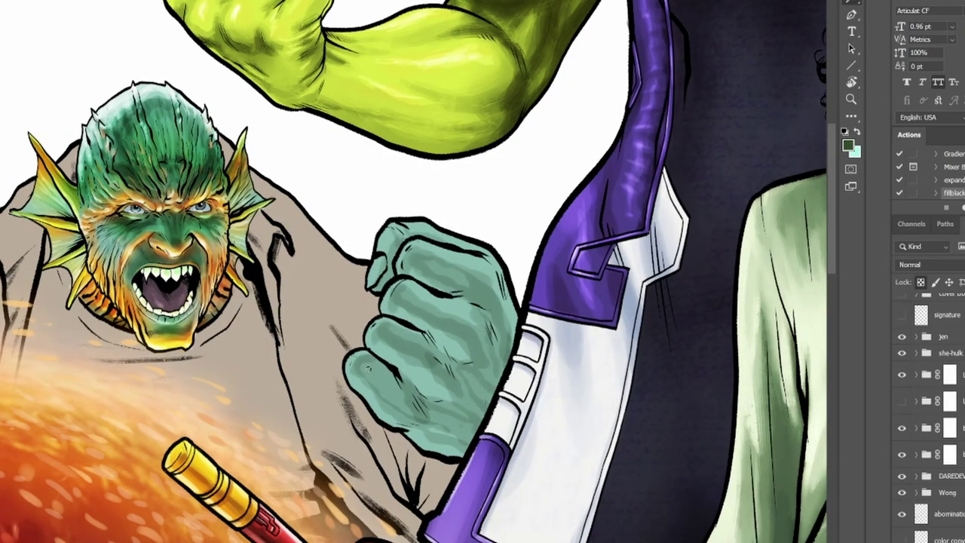
# Step: Brush pale mint highlights along the fist's outer edge, finger tops and knuckles with a small brush
pyautogui.moveTo(343, 364)
pyautogui.mouseDown()
pyautogui.moveTo(374, 410)
pyautogui.moveTo(455, 460)
pyautogui.mouseUp()
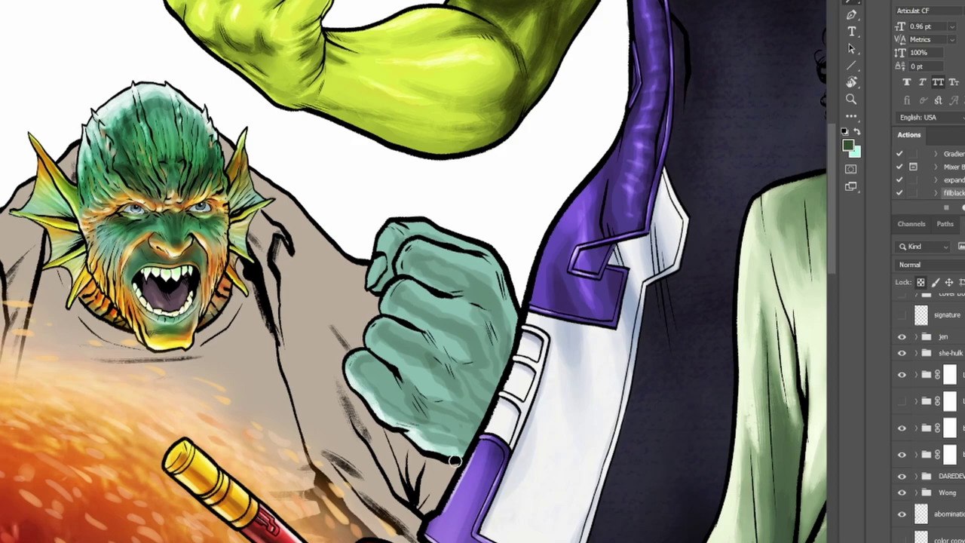
pyautogui.moveTo(424, 388); pyautogui.dragTo(438, 402)
pyautogui.moveTo(451, 349); pyautogui.dragTo(459, 358)
pyautogui.moveTo(365, 339); pyautogui.dragTo(410, 374)
pyautogui.moveTo(390, 305)
pyautogui.mouseDown()
pyautogui.moveTo(431, 285)
pyautogui.moveTo(505, 294)
pyautogui.moveTo(508, 285)
pyautogui.moveTo(442, 252)
pyautogui.moveTo(486, 280)
pyautogui.mouseUp()
pyautogui.moveTo(406, 223)
pyautogui.mouseDown()
pyautogui.moveTo(490, 256)
pyautogui.moveTo(512, 318)
pyautogui.moveTo(425, 284)
pyautogui.mouseUp()
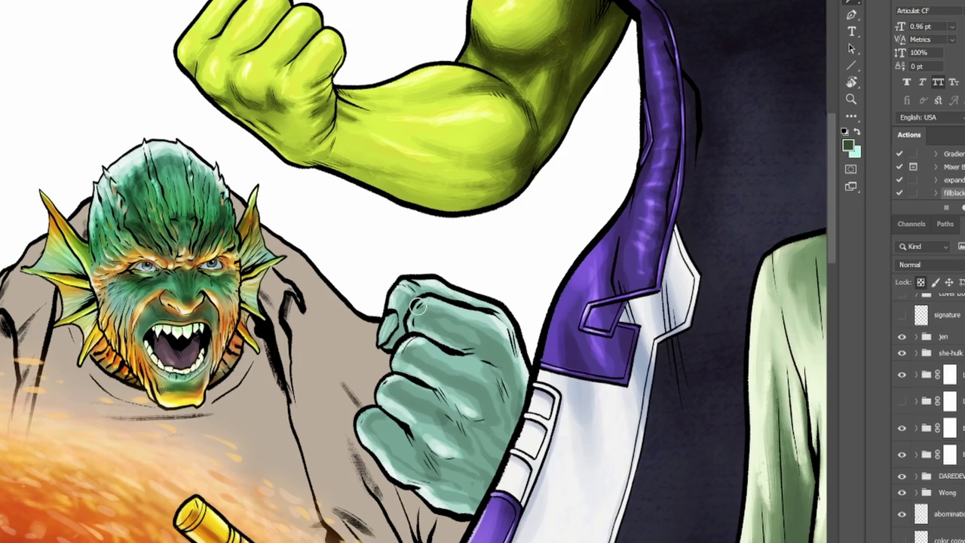
pyautogui.moveTo(501, 329); pyautogui.dragTo(487, 282)
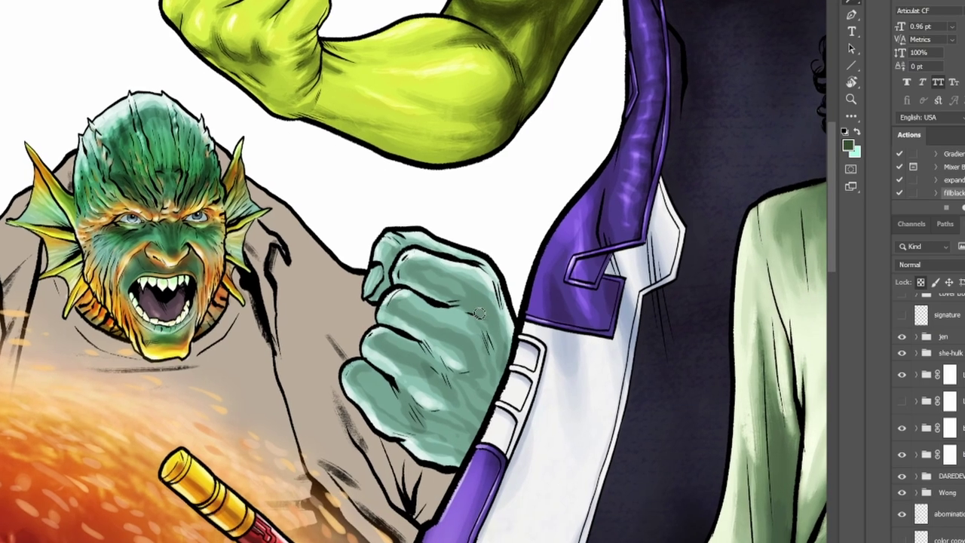
# Step: Sample a deeper green from the creature's skull and brush richer green shading over the back and fingers of the fist
pyautogui.keyDown('alt'); pyautogui.click(209, 175); pyautogui.keyUp('alt')
pyautogui.moveTo(488, 311); pyautogui.dragTo(461, 350)
pyautogui.moveTo(448, 383)
pyautogui.mouseDown()
pyautogui.moveTo(411, 356)
pyautogui.moveTo(407, 415)
pyautogui.mouseUp()
pyautogui.moveTo(486, 411)
pyautogui.mouseDown()
pyautogui.moveTo(455, 423)
pyautogui.moveTo(447, 365)
pyautogui.mouseUp()
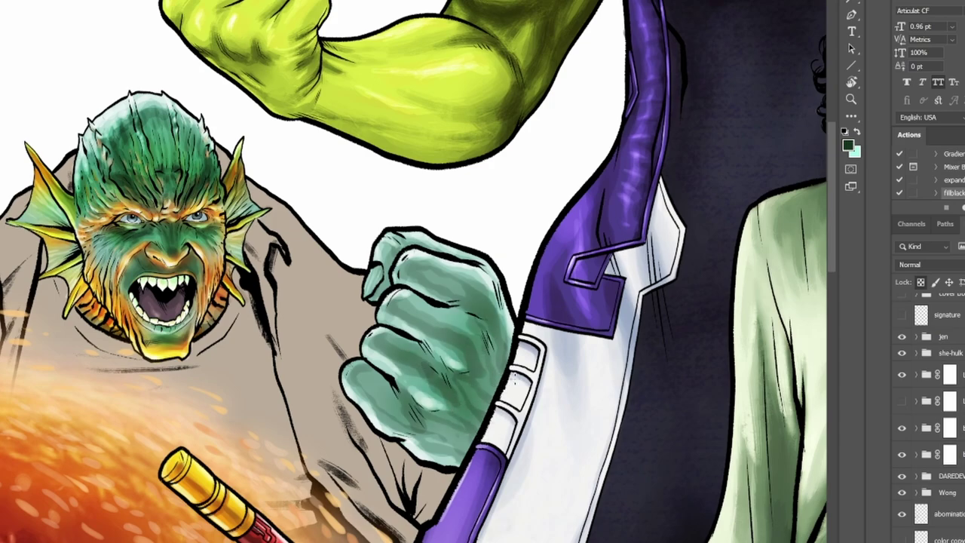
pyautogui.moveTo(495, 337); pyautogui.dragTo(476, 300)
pyautogui.moveTo(437, 273); pyautogui.dragTo(403, 254)
pyautogui.moveTo(504, 357)
pyautogui.mouseDown()
pyautogui.moveTo(465, 431)
pyautogui.moveTo(427, 398)
pyautogui.mouseUp()
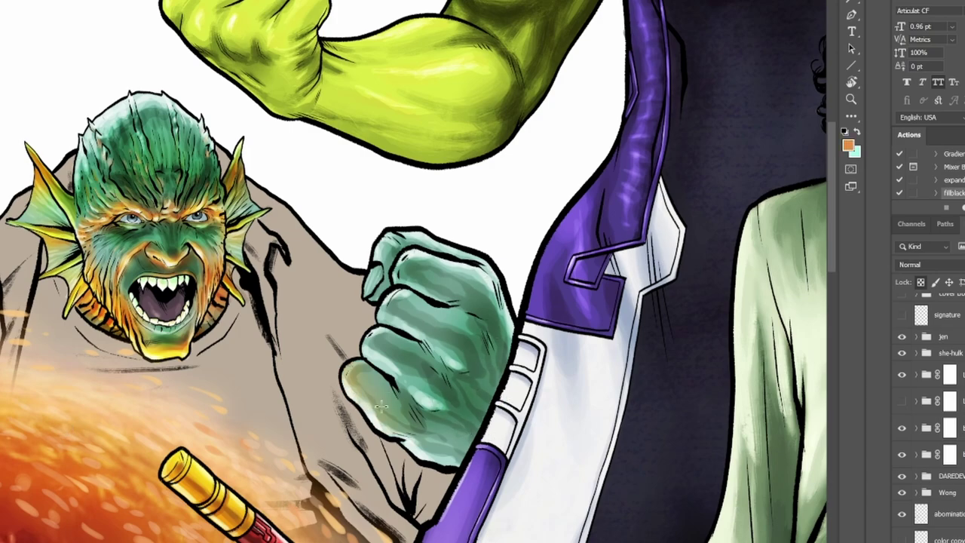
# Step: Brush yellow-orange over the fist's fingers and lower edge, and deepen them with a red-orange sampled from the face
pyautogui.moveTo(408, 435)
pyautogui.mouseDown()
pyautogui.moveTo(420, 460)
pyautogui.moveTo(457, 440)
pyautogui.mouseUp()
pyautogui.moveTo(463, 474); pyautogui.dragTo(397, 399)
pyautogui.hotkey('ctrl', 'z')
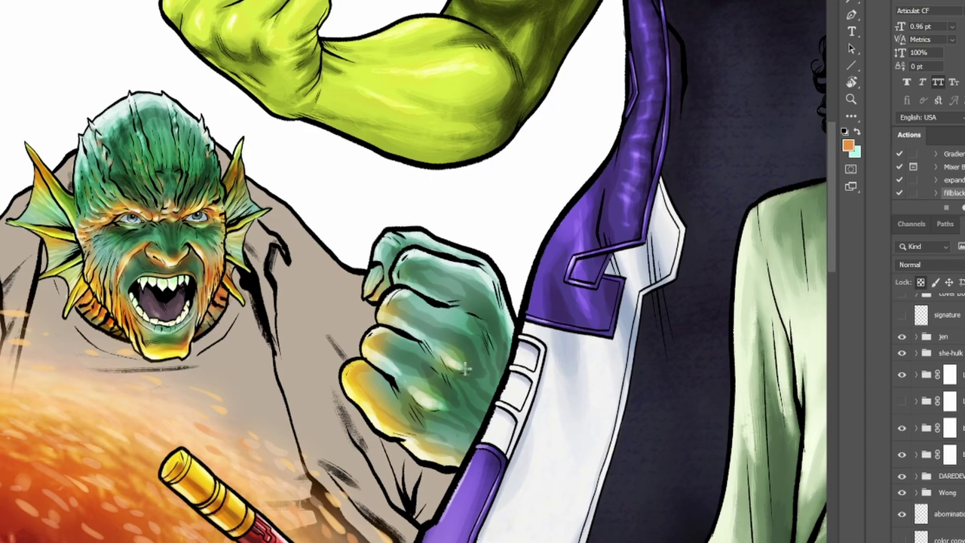
pyautogui.keyDown('alt'); pyautogui.click(217, 272); pyautogui.keyUp('alt')
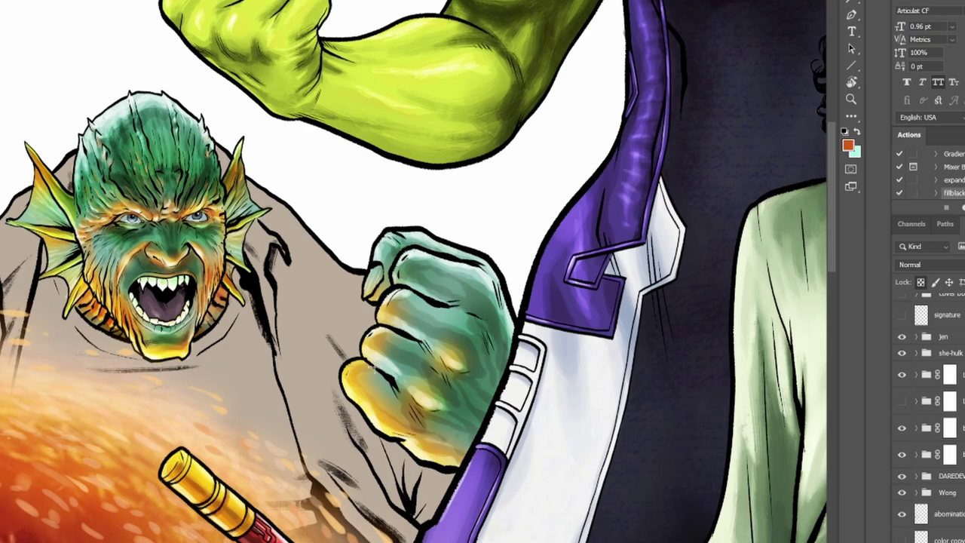
pyautogui.moveTo(469, 417); pyautogui.dragTo(486, 346)
pyautogui.moveTo(573, 315); pyautogui.dragTo(510, 343)
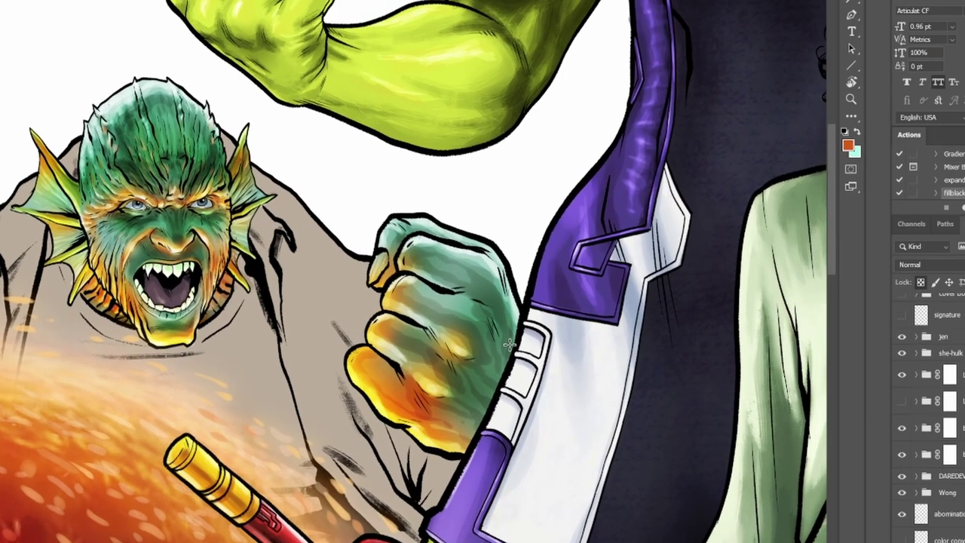
# Step: Sample a dark green beside the creature's eye and add fine dark strokes between the fist's fingers and across its back
pyautogui.keyDown('alt'); pyautogui.click(134, 220); pyautogui.keyUp('alt')
pyautogui.press('[')
pyautogui.moveTo(411, 279); pyautogui.dragTo(481, 310)
pyautogui.moveTo(425, 251)
pyautogui.mouseDown()
pyautogui.moveTo(495, 303)
pyautogui.moveTo(491, 343)
pyautogui.mouseUp()
pyautogui.press('[')
pyautogui.rightClick(489, 340)
pyautogui.press('Escape')
pyautogui.moveTo(486, 392); pyautogui.dragTo(474, 405)
# Step: Brighten the green highlights on the back of the fist with a larger Dodge tool brush
pyautogui.press('o')
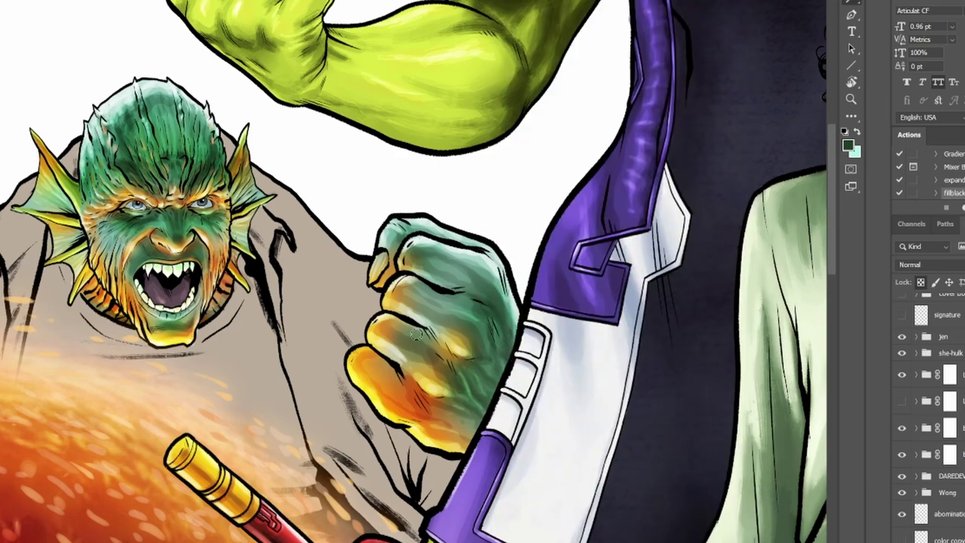
pyautogui.press(']')
pyautogui.moveTo(498, 281); pyautogui.dragTo(500, 299)
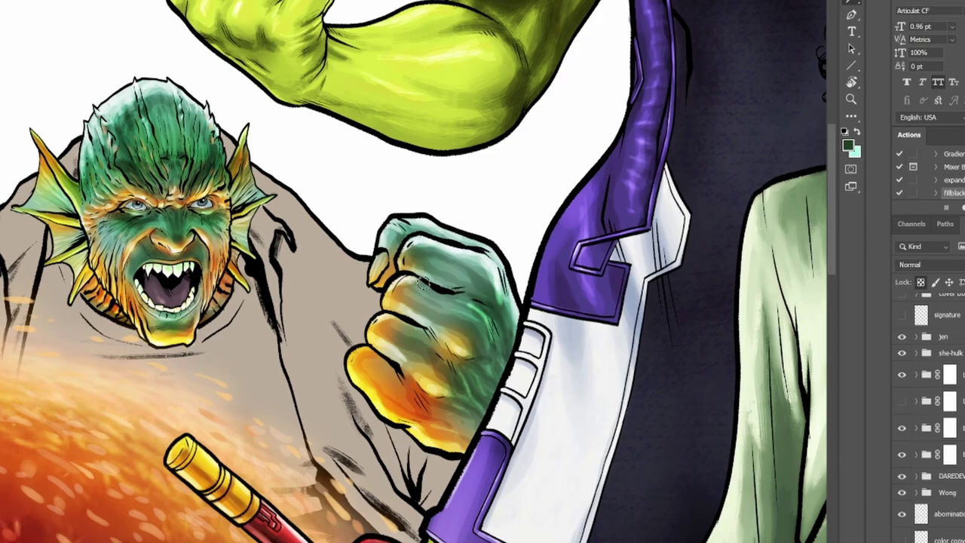
# Step: Make the abomination paint layer active and brush broad darker shading over the creature's beige coat, around the neck, shoulders and sleeve
pyautogui.scroll(-2, 439, 424)
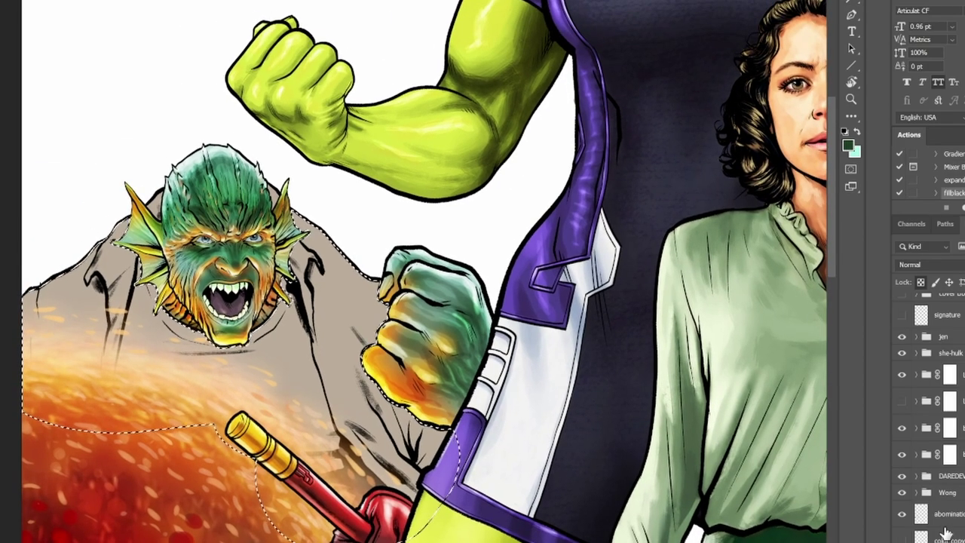
pyautogui.scroll(-3, 931, 453)
pyautogui.click(951, 502)
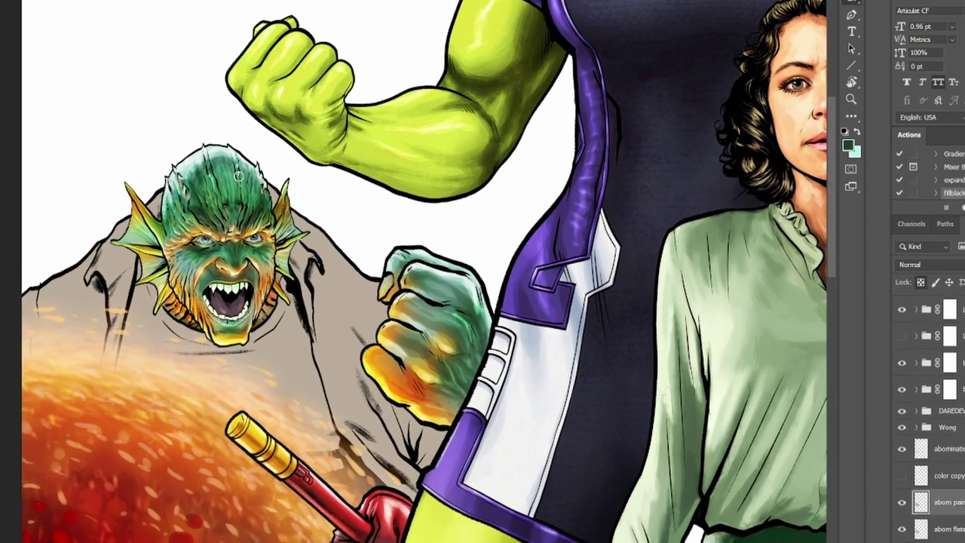
pyautogui.moveTo(312, 266); pyautogui.dragTo(328, 295)
pyautogui.moveTo(360, 373)
pyautogui.mouseDown()
pyautogui.moveTo(399, 422)
pyautogui.moveTo(430, 408)
pyautogui.moveTo(422, 459)
pyautogui.mouseUp()
pyautogui.moveTo(339, 410)
pyautogui.mouseDown()
pyautogui.moveTo(414, 498)
pyautogui.moveTo(368, 434)
pyautogui.moveTo(416, 480)
pyautogui.mouseUp()
pyautogui.moveTo(320, 355)
pyautogui.mouseDown()
pyautogui.moveTo(306, 287)
pyautogui.moveTo(283, 317)
pyautogui.mouseUp()
pyautogui.moveTo(282, 283)
pyautogui.mouseDown()
pyautogui.moveTo(278, 310)
pyautogui.moveTo(289, 293)
pyautogui.moveTo(308, 333)
pyautogui.mouseUp()
pyautogui.moveTo(142, 268)
pyautogui.mouseDown()
pyautogui.moveTo(197, 341)
pyautogui.moveTo(167, 335)
pyautogui.moveTo(226, 364)
pyautogui.mouseUp()
pyautogui.moveTo(194, 354); pyautogui.dragTo(123, 338)
pyautogui.moveTo(246, 358)
pyautogui.mouseDown()
pyautogui.moveTo(301, 340)
pyautogui.moveTo(296, 352)
pyautogui.mouseUp()
pyautogui.moveTo(118, 250)
pyautogui.mouseDown()
pyautogui.moveTo(87, 292)
pyautogui.moveTo(35, 312)
pyautogui.moveTo(43, 323)
pyautogui.moveTo(90, 305)
pyautogui.moveTo(101, 285)
pyautogui.moveTo(105, 317)
pyautogui.moveTo(65, 311)
pyautogui.moveTo(39, 352)
pyautogui.moveTo(98, 297)
pyautogui.moveTo(124, 328)
pyautogui.moveTo(127, 299)
pyautogui.moveTo(149, 321)
pyautogui.moveTo(144, 293)
pyautogui.moveTo(265, 356)
pyautogui.moveTo(136, 272)
pyautogui.moveTo(148, 294)
pyautogui.mouseUp()
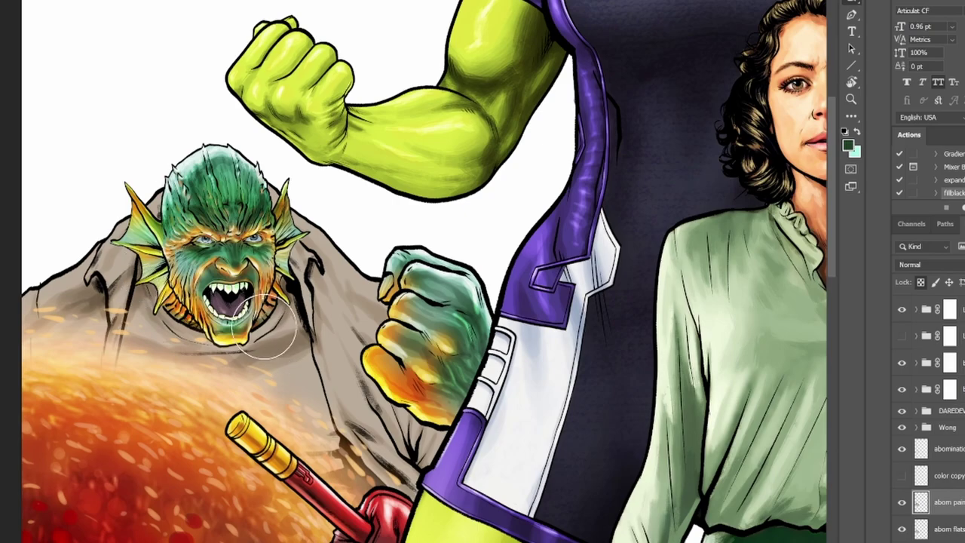
pyautogui.moveTo(291, 361); pyautogui.dragTo(230, 379)
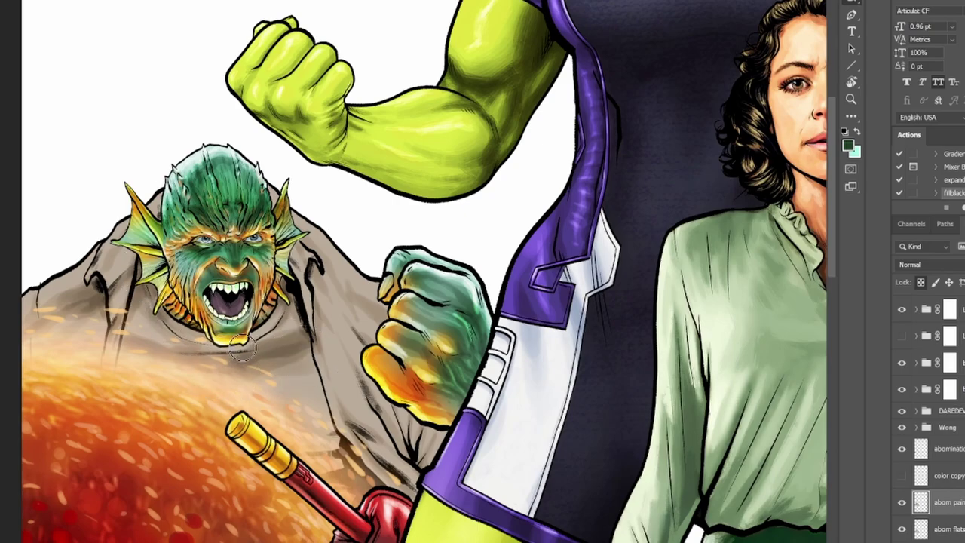
pyautogui.moveTo(308, 255)
pyautogui.mouseDown()
pyautogui.moveTo(292, 264)
pyautogui.moveTo(293, 245)
pyautogui.mouseUp()
# Step: Darken the coat's folds on the sleeve, lapel and below the creature's chin with a smaller brush
pyautogui.press('[')
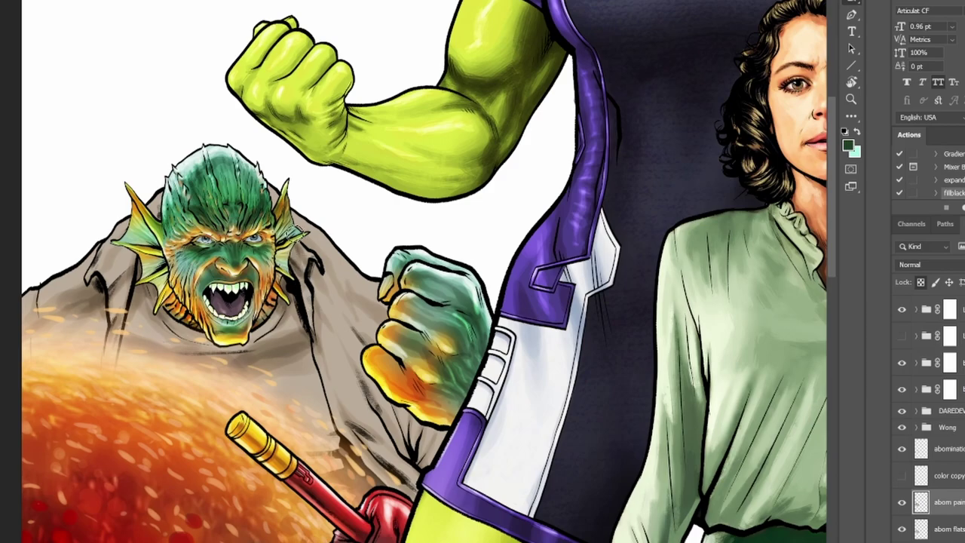
pyautogui.moveTo(389, 421); pyautogui.dragTo(402, 462)
pyautogui.press('[')
pyautogui.moveTo(346, 437); pyautogui.dragTo(398, 478)
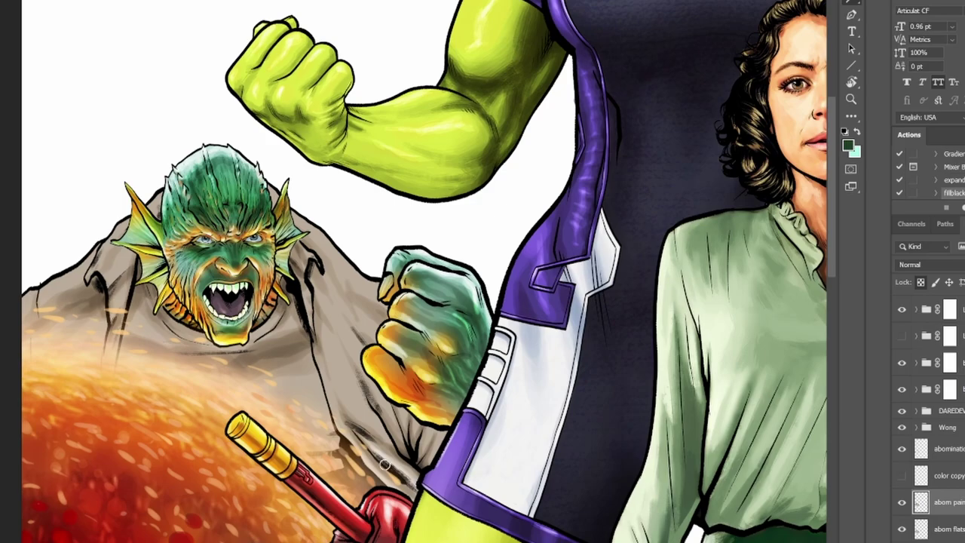
pyautogui.moveTo(329, 395); pyautogui.dragTo(344, 436)
pyautogui.moveTo(339, 374)
pyautogui.mouseDown()
pyautogui.moveTo(371, 424)
pyautogui.moveTo(414, 428)
pyautogui.mouseUp()
pyautogui.moveTo(314, 302); pyautogui.dragTo(311, 347)
pyautogui.moveTo(251, 339); pyautogui.dragTo(267, 325)
pyautogui.moveTo(190, 331); pyautogui.dragTo(229, 343)
pyautogui.moveTo(297, 400)
pyautogui.mouseDown()
pyautogui.moveTo(312, 409)
pyautogui.moveTo(288, 424)
pyautogui.mouseUp()
pyautogui.moveTo(318, 358); pyautogui.dragTo(333, 420)
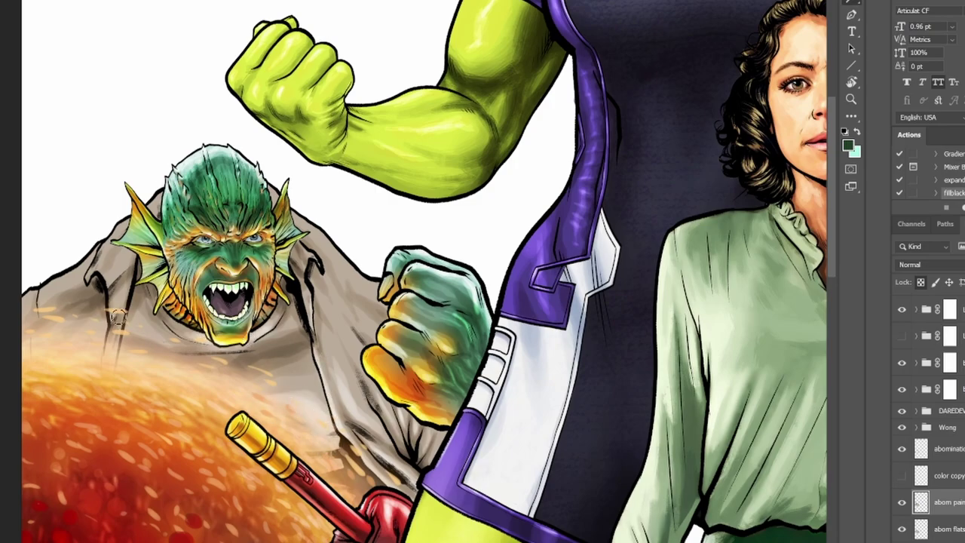
# Step: Brush pale highlights onto the coat's folds and add a red-orange glow across the coat's lower part
pyautogui.moveTo(120, 263); pyautogui.dragTo(200, 373)
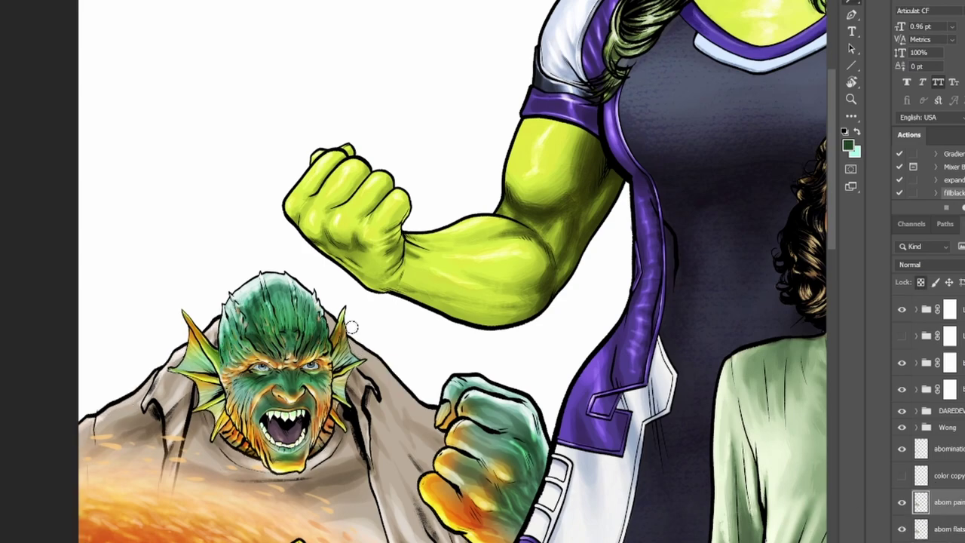
pyautogui.moveTo(392, 378); pyautogui.dragTo(345, 307)
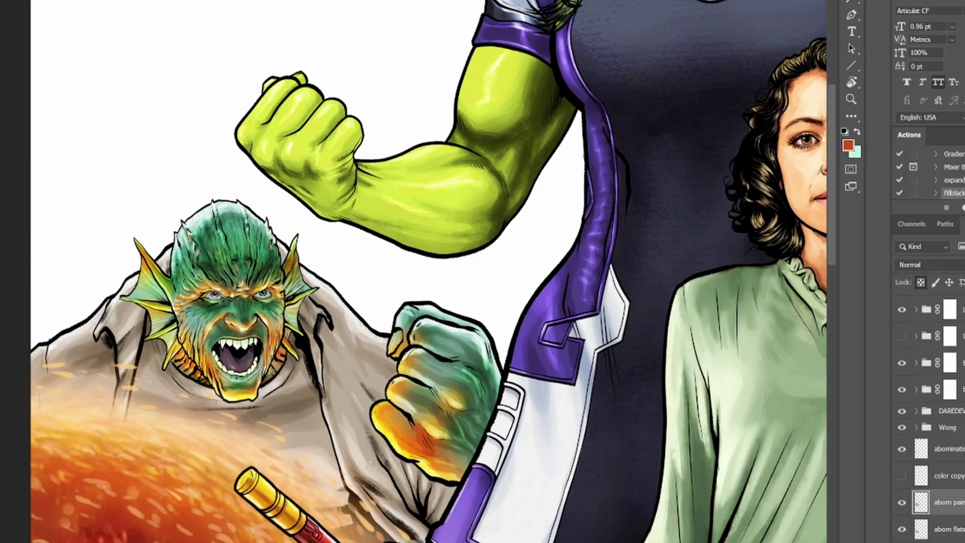
pyautogui.scroll(2, 383, 427)
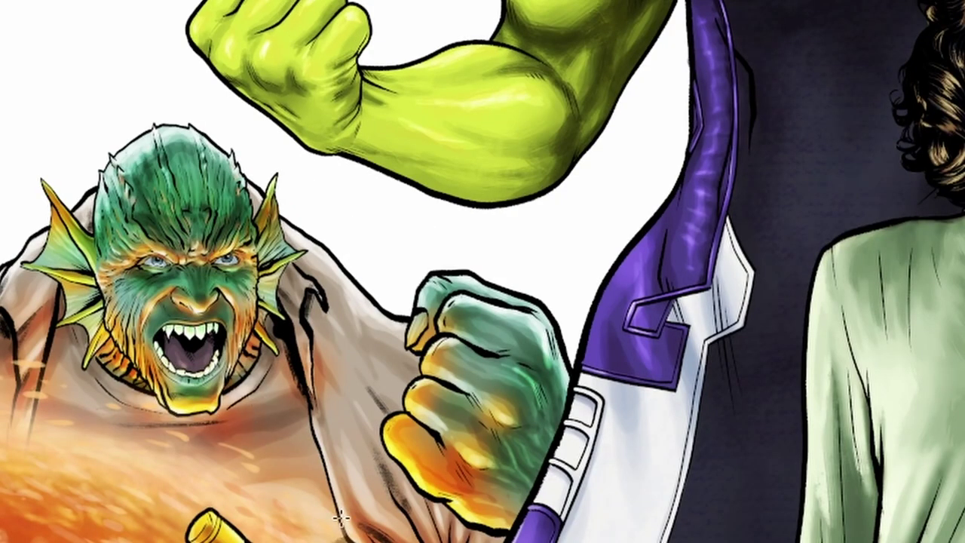
pyautogui.scroll(-2, 204, 419)
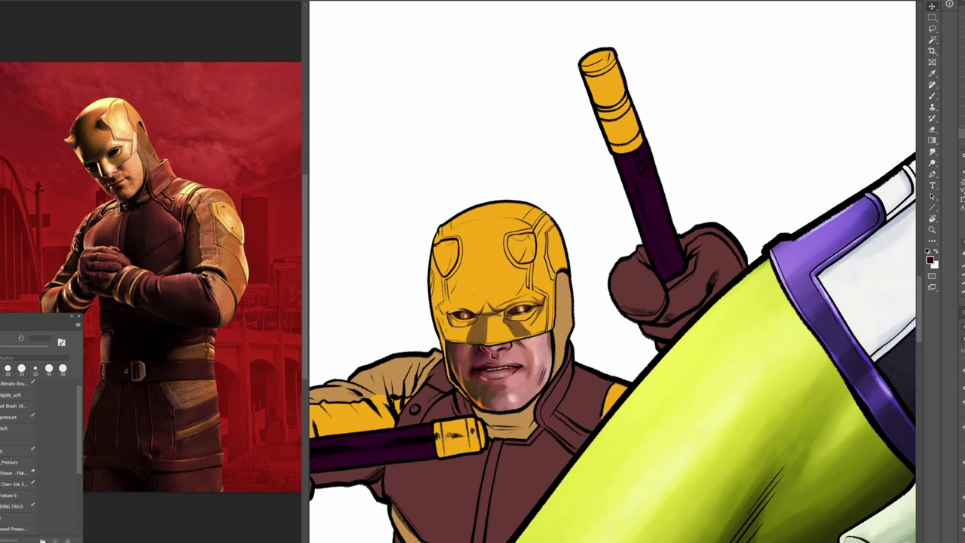
# Step: Sample the brown shadow tone of Daredevil's mask and brush finer shading around the mask's eye openings
pyautogui.hotkey('ctrl', 'space')
pyautogui.moveTo(521, 313); pyautogui.dragTo(584, 416)
pyautogui.keyDown('ctrl'); pyautogui.click(584, 416); pyautogui.keyUp('ctrl')
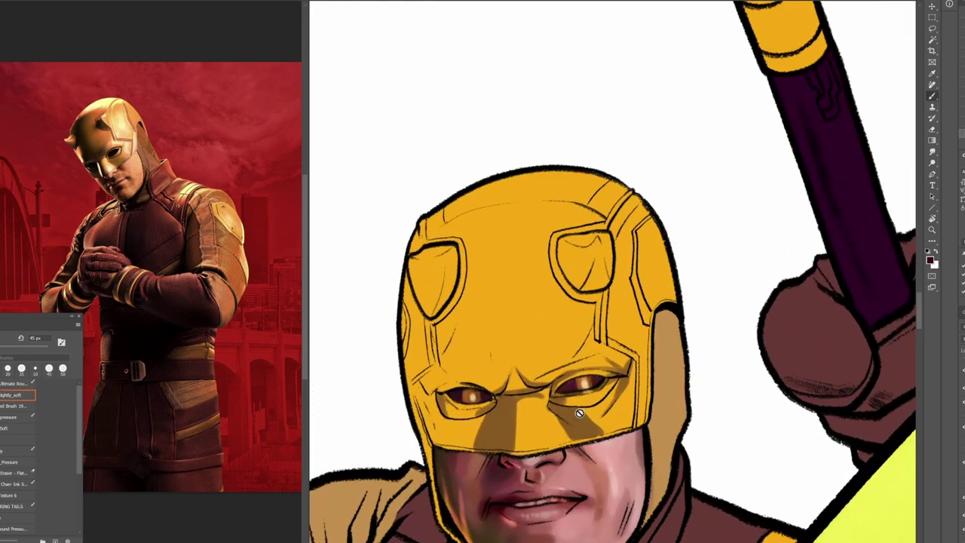
pyautogui.keyDown('alt'); pyautogui.click(590, 417); pyautogui.keyUp('alt')
pyautogui.press('[')
pyautogui.press('[')
pyautogui.press('[')
pyautogui.press('[')
pyautogui.moveTo(567, 406)
pyautogui.mouseDown()
pyautogui.moveTo(608, 396)
pyautogui.moveTo(609, 452)
pyautogui.mouseUp()
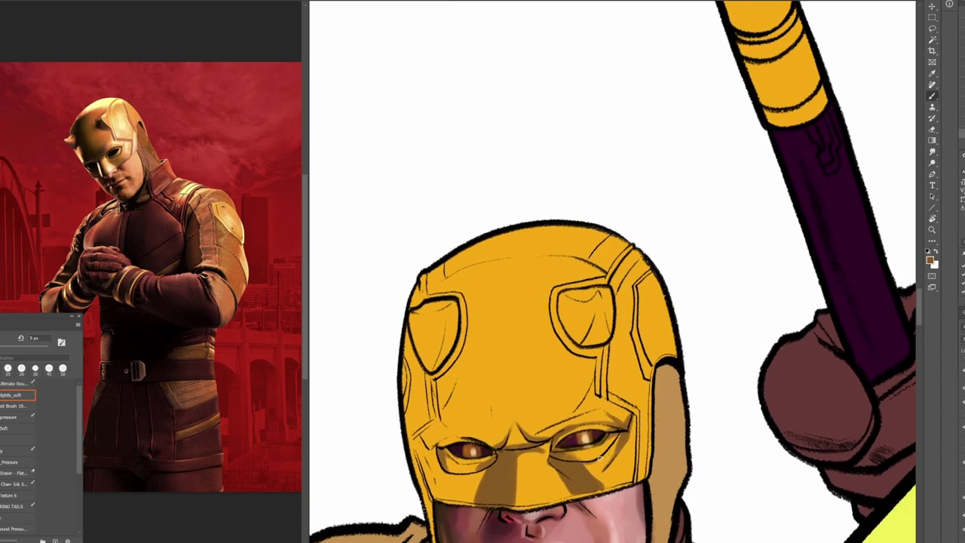
pyautogui.moveTo(619, 438); pyautogui.dragTo(659, 451)
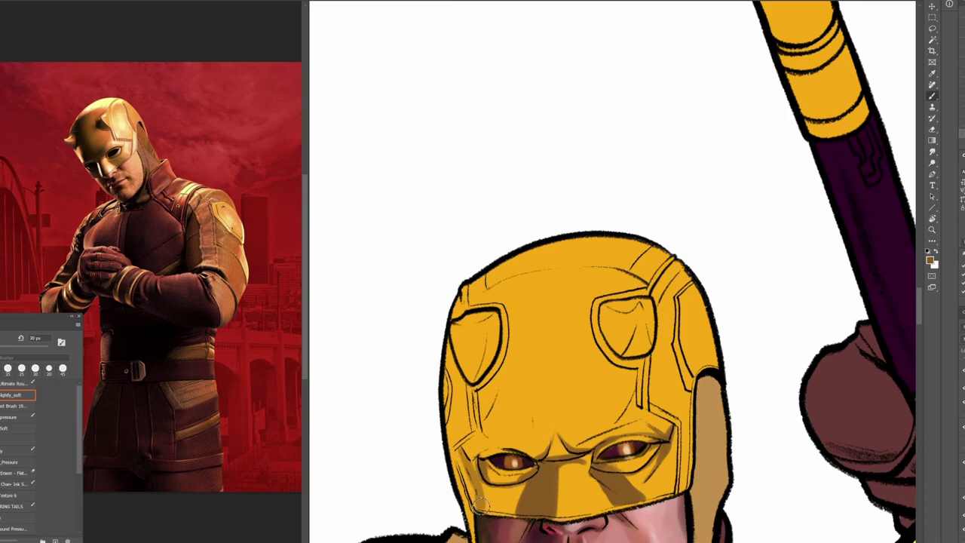
pyautogui.moveTo(625, 443); pyautogui.dragTo(632, 385)
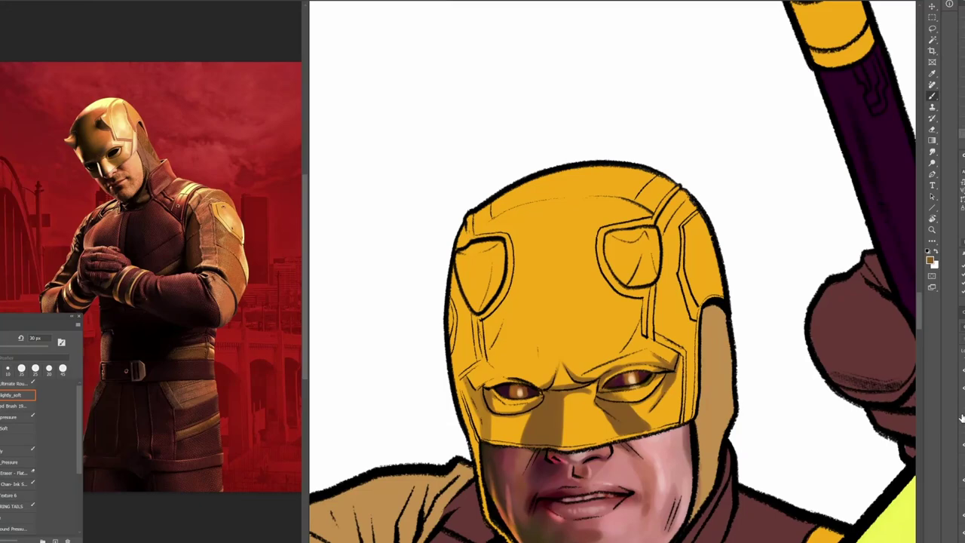
# Step: Pick the mask's yellow area with the Magic Wand and brush brown shading along its cheek and outer brow
pyautogui.press('w')
pyautogui.click(563, 429)
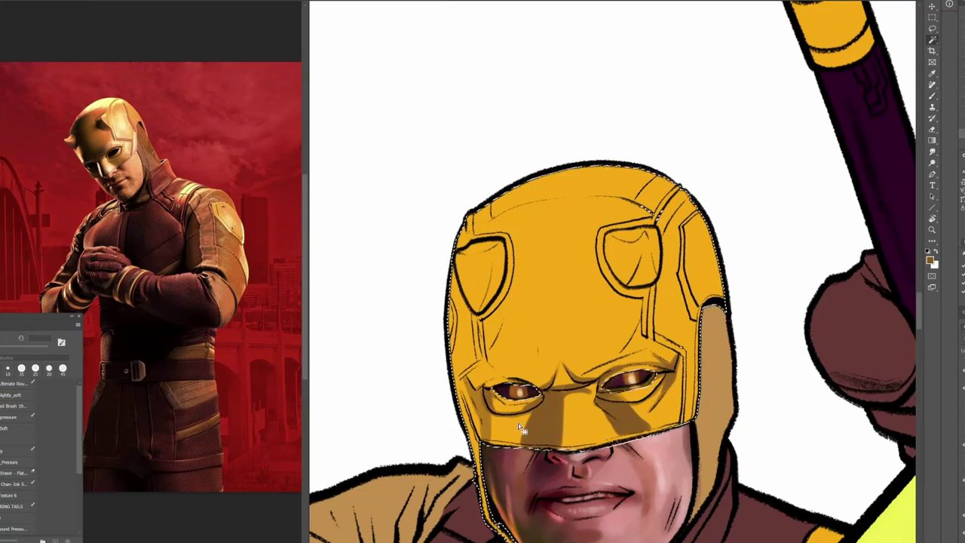
pyautogui.hotkey('ctrl', 'd')
pyautogui.press('b')
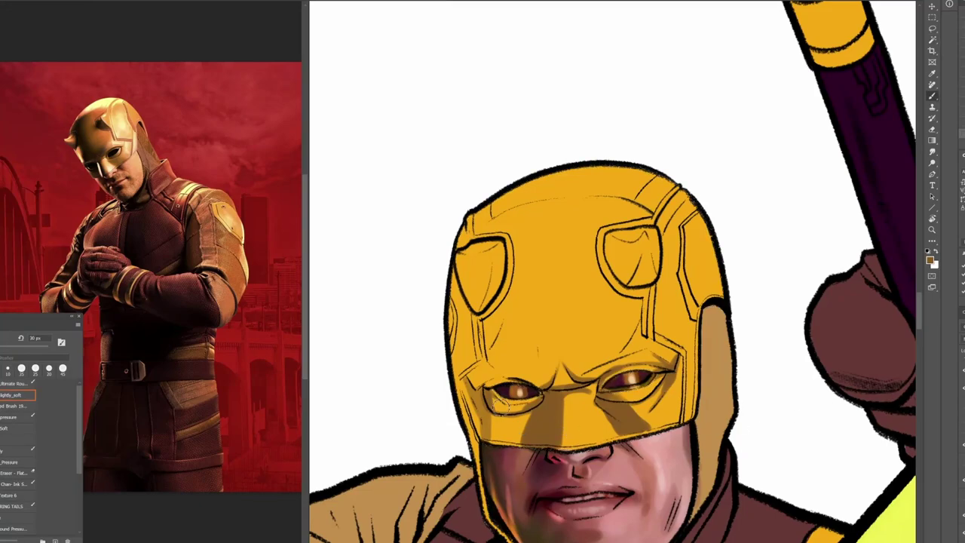
pyautogui.moveTo(494, 419)
pyautogui.mouseDown()
pyautogui.moveTo(494, 442)
pyautogui.moveTo(464, 407)
pyautogui.mouseUp()
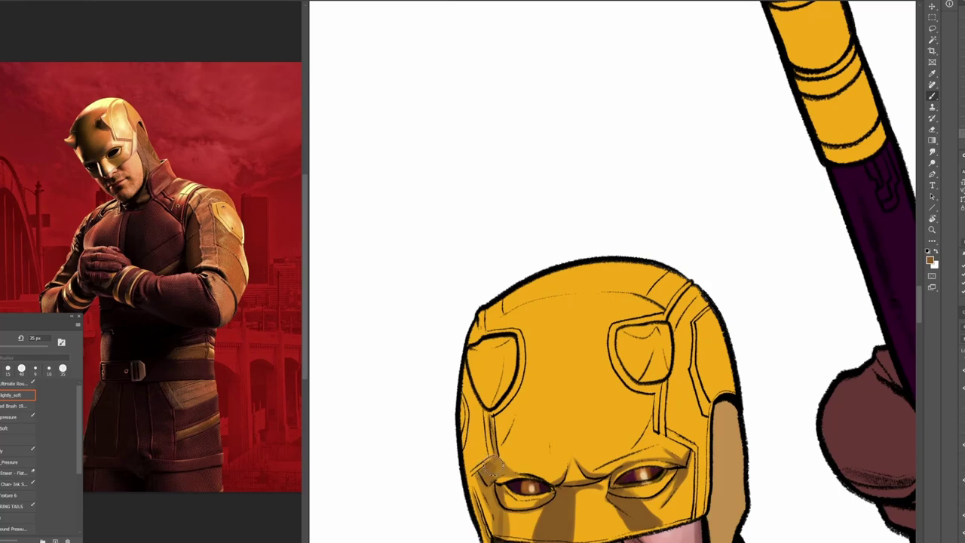
# Step: Brush brown shading onto both horns of Daredevil's mask, adjusting the brush size for each horn
pyautogui.press('[')
pyautogui.moveTo(473, 355); pyautogui.dragTo(492, 393)
pyautogui.press(']')
pyautogui.press(']')
pyautogui.moveTo(470, 353)
pyautogui.mouseDown()
pyautogui.moveTo(490, 391)
pyautogui.moveTo(502, 379)
pyautogui.moveTo(492, 389)
pyautogui.moveTo(475, 350)
pyautogui.moveTo(511, 342)
pyautogui.moveTo(502, 362)
pyautogui.moveTo(519, 348)
pyautogui.moveTo(485, 314)
pyautogui.mouseUp()
pyautogui.moveTo(681, 423); pyautogui.dragTo(663, 427)
pyautogui.press(']')
pyautogui.press(']')
pyautogui.press(']')
pyautogui.press(']')
pyautogui.moveTo(602, 336)
pyautogui.mouseDown()
pyautogui.moveTo(616, 372)
pyautogui.moveTo(631, 349)
pyautogui.moveTo(610, 343)
pyautogui.moveTo(621, 379)
pyautogui.moveTo(638, 353)
pyautogui.moveTo(643, 375)
pyautogui.moveTo(624, 374)
pyautogui.moveTo(637, 338)
pyautogui.moveTo(621, 377)
pyautogui.moveTo(637, 340)
pyautogui.moveTo(609, 337)
pyautogui.moveTo(639, 333)
pyautogui.moveTo(637, 405)
pyautogui.moveTo(596, 332)
pyautogui.moveTo(604, 387)
pyautogui.moveTo(634, 398)
pyautogui.mouseUp()
# Step: Brush soft brown shading on the mask's forehead above both eyes with a larger brush
pyautogui.press(']')
pyautogui.press(']')
pyautogui.press(']')
pyautogui.moveTo(591, 472)
pyautogui.mouseDown()
pyautogui.moveTo(663, 470)
pyautogui.moveTo(555, 438)
pyautogui.moveTo(552, 448)
pyautogui.moveTo(583, 464)
pyautogui.moveTo(570, 477)
pyautogui.moveTo(564, 462)
pyautogui.moveTo(615, 431)
pyautogui.moveTo(572, 470)
pyautogui.moveTo(564, 463)
pyautogui.moveTo(614, 433)
pyautogui.mouseUp()
pyautogui.press(']')
pyautogui.press('[')
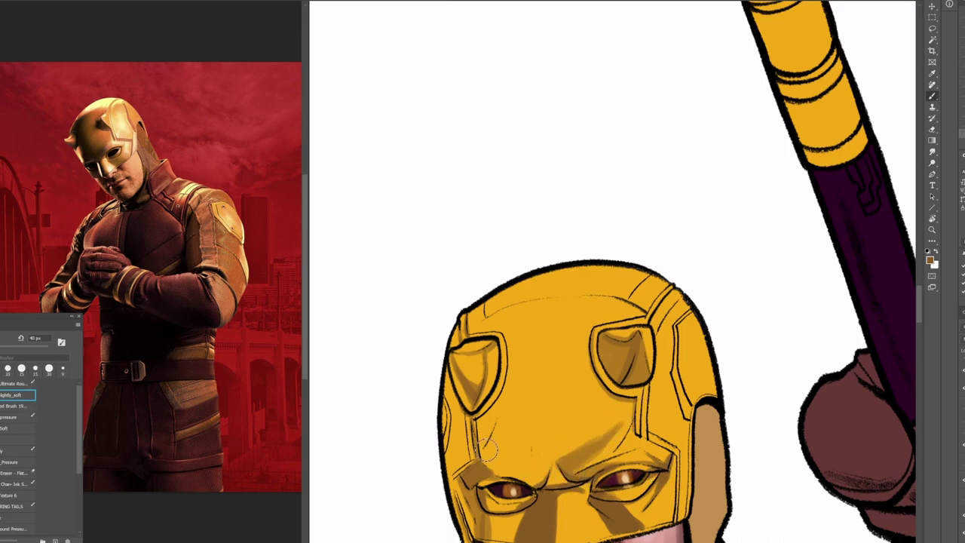
pyautogui.moveTo(485, 457)
pyautogui.mouseDown()
pyautogui.moveTo(528, 471)
pyautogui.moveTo(490, 446)
pyautogui.moveTo(501, 398)
pyautogui.moveTo(478, 435)
pyautogui.moveTo(482, 419)
pyautogui.moveTo(520, 408)
pyautogui.mouseUp()
# Step: Brush brown shading along the curved seam across the crown of Daredevil's mask
pyautogui.press(']')
pyautogui.press(']')
pyautogui.press(']')
pyautogui.press(']')
pyautogui.moveTo(595, 293)
pyautogui.mouseDown()
pyautogui.moveTo(617, 340)
pyautogui.moveTo(606, 308)
pyautogui.mouseUp()
pyautogui.press('[')
pyautogui.press('[')
pyautogui.press('[')
pyautogui.moveTo(489, 279); pyautogui.dragTo(592, 256)
pyautogui.moveTo(482, 289); pyautogui.dragTo(492, 261)
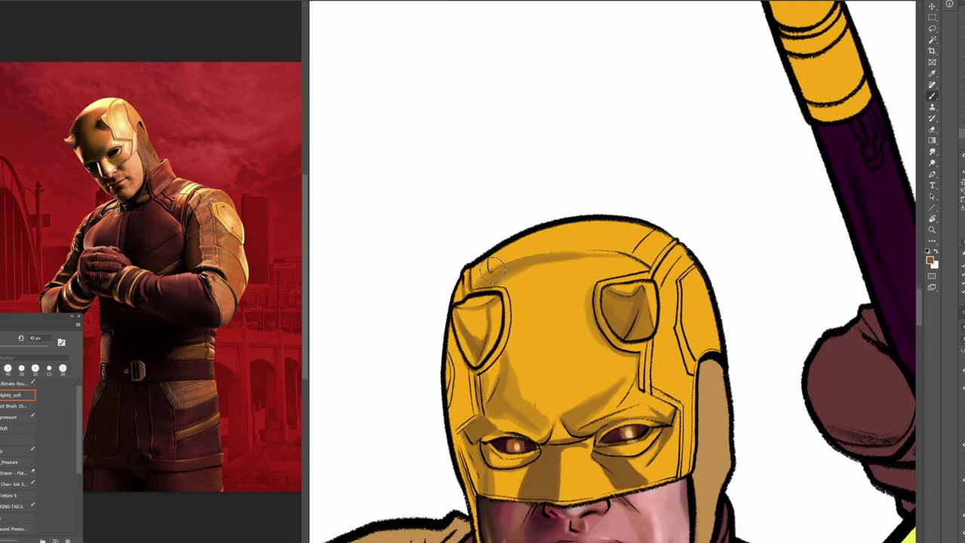
# Step: Brush brown shading along the narrow seam running down the mask from the horn nearest the raised baton, using a smaller brush
pyautogui.hotkey('ctrl', '-')
pyautogui.hotkey('ctrl', '-')
pyautogui.moveTo(592, 361); pyautogui.dragTo(588, 392)
pyautogui.press(']')
pyautogui.press(']')
pyautogui.press(']')
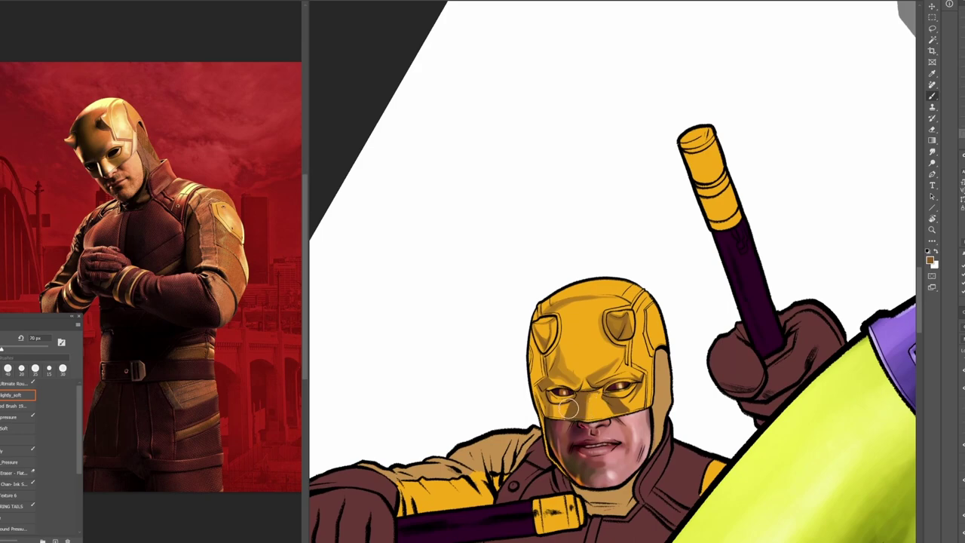
pyautogui.press('[')
pyautogui.press('[')
pyautogui.press('[')
pyautogui.keyDown('ctrl'); pyautogui.click(596, 380); pyautogui.keyUp('ctrl')
pyautogui.press('b')
pyautogui.press('[')
pyautogui.press('[')
pyautogui.press('[')
pyautogui.moveTo(659, 305)
pyautogui.mouseDown()
pyautogui.moveTo(655, 349)
pyautogui.moveTo(672, 348)
pyautogui.mouseUp()
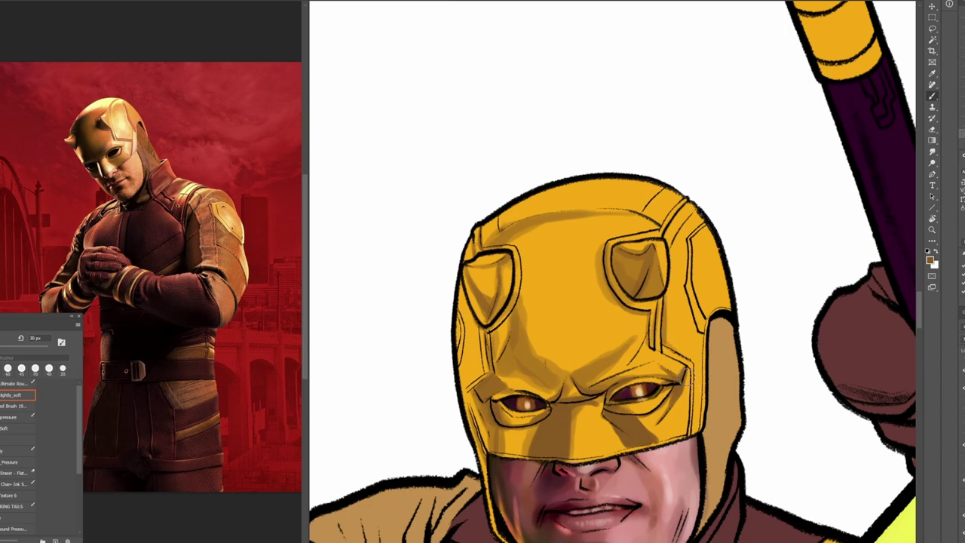
# Step: Paint thin red-brown trim along the brow seam and side panel line of Daredevil's mask nearest the raised baton
pyautogui.press('[')
pyautogui.moveTo(663, 348)
pyautogui.mouseDown()
pyautogui.moveTo(692, 377)
pyautogui.moveTo(690, 433)
pyautogui.mouseUp()
pyautogui.moveTo(703, 245)
pyautogui.mouseDown()
pyautogui.moveTo(632, 326)
pyautogui.moveTo(615, 311)
pyautogui.moveTo(628, 396)
pyautogui.mouseUp()
pyautogui.press('[')
pyautogui.press('[')
pyautogui.press('[')
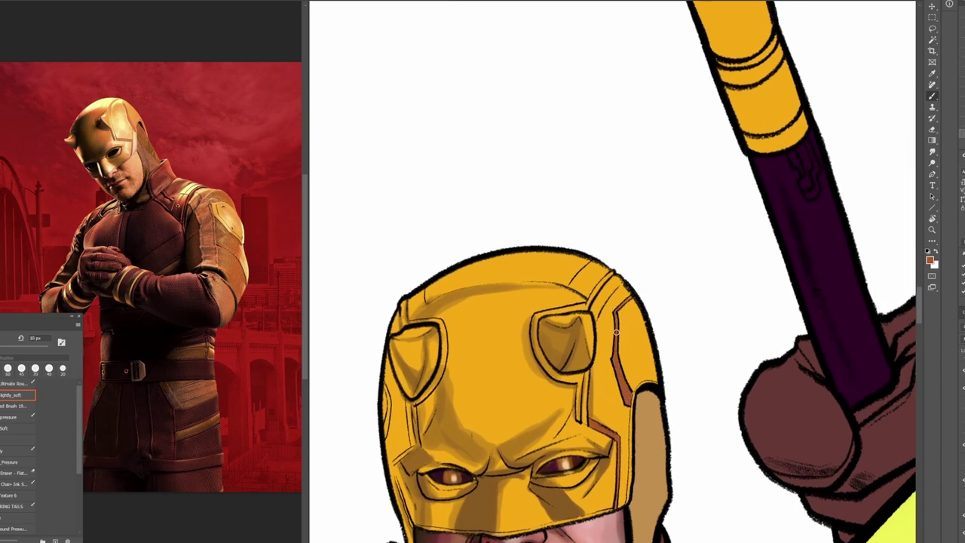
# Step: Paint matching red-brown trim along the temple and cheek seams on the mask side away from the raised baton
pyautogui.moveTo(633, 296); pyautogui.dragTo(695, 253)
pyautogui.moveTo(453, 424); pyautogui.dragTo(471, 480)
pyautogui.moveTo(481, 398)
pyautogui.mouseDown()
pyautogui.moveTo(456, 419)
pyautogui.moveTo(456, 327)
pyautogui.mouseUp()
pyautogui.moveTo(659, 419); pyautogui.dragTo(678, 370)
# Step: Dodge a bright vertical highlight onto the nose of Daredevil's mask with the Dodge tool
pyautogui.press('o')
pyautogui.press(']')
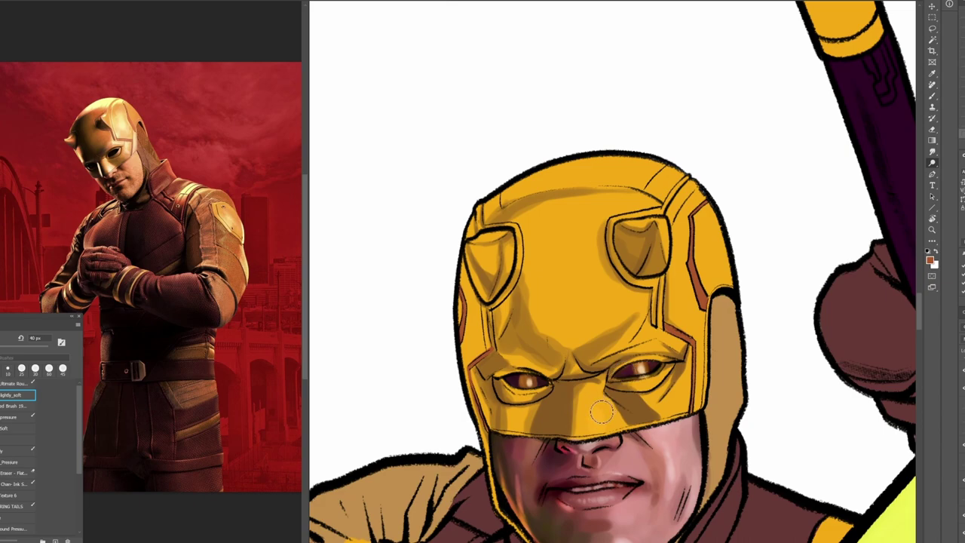
pyautogui.press(']')
pyautogui.moveTo(592, 428)
pyautogui.mouseDown()
pyautogui.moveTo(602, 419)
pyautogui.moveTo(591, 395)
pyautogui.mouseUp()
pyautogui.press('[')
pyautogui.press('[')
pyautogui.press('[')
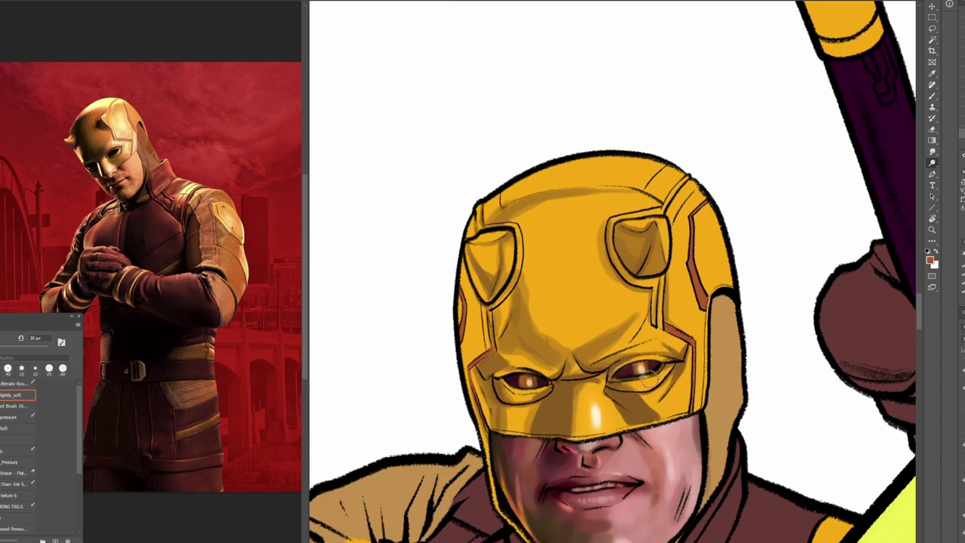
# Step: Brush fine pale cream highlights along the rim under the mask's eye opening with a small brush
pyautogui.moveTo(649, 383)
pyautogui.mouseDown()
pyautogui.moveTo(659, 448)
pyautogui.moveTo(629, 447)
pyautogui.mouseUp()
pyautogui.press('[')
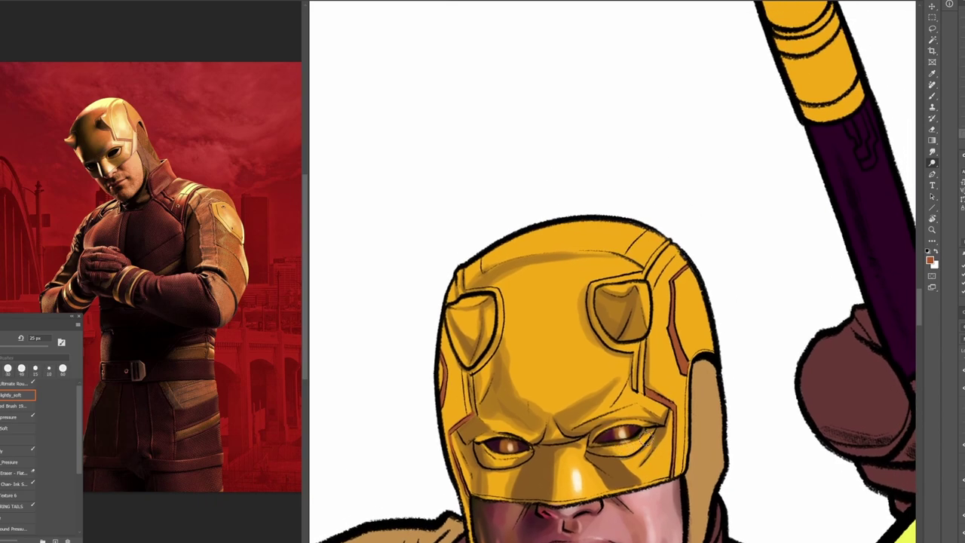
pyautogui.press('b')
pyautogui.moveTo(588, 455); pyautogui.dragTo(591, 457)
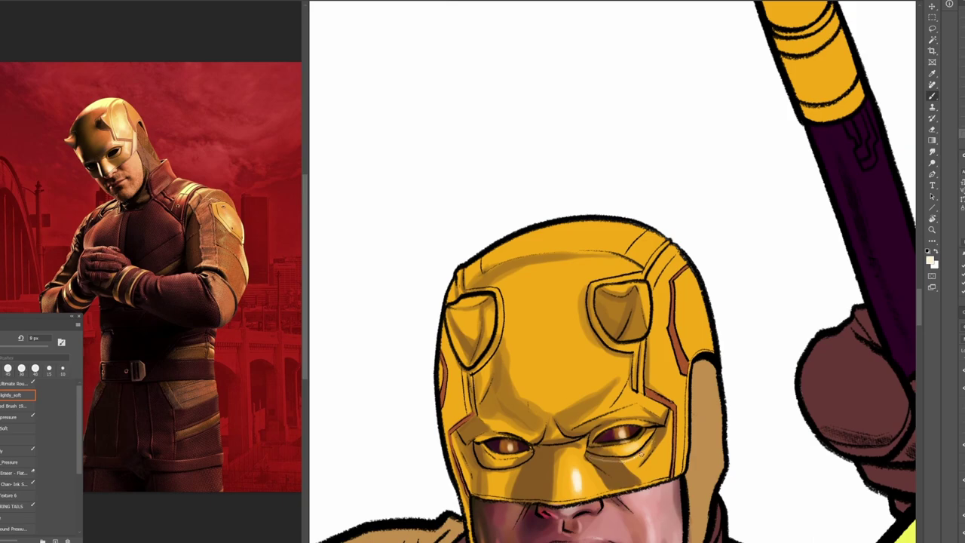
pyautogui.moveTo(512, 463); pyautogui.dragTo(578, 452)
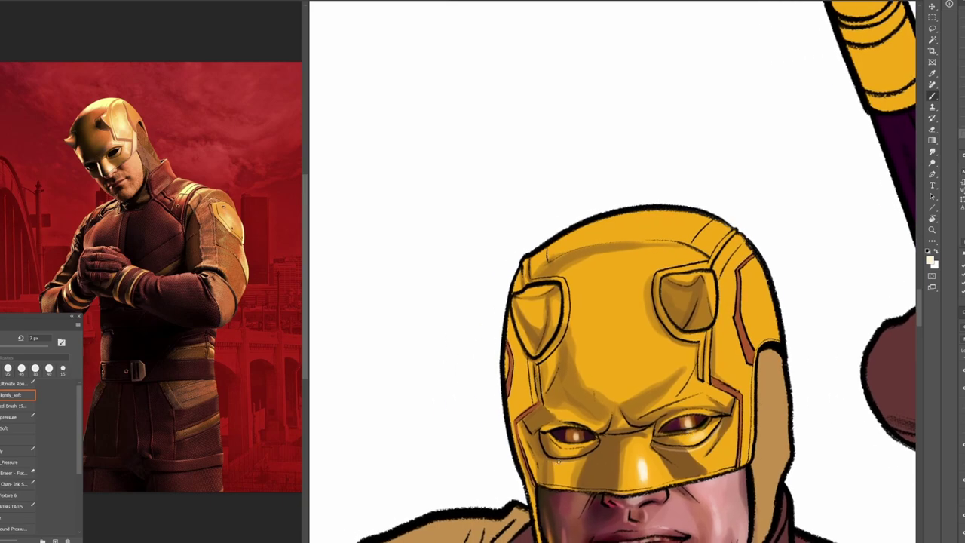
# Step: Brush soft pale cream highlights onto the mask's nose and brow ridge, using a larger brush of about 50 px on the nose
pyautogui.press(']')
pyautogui.press(']')
pyautogui.press(']')
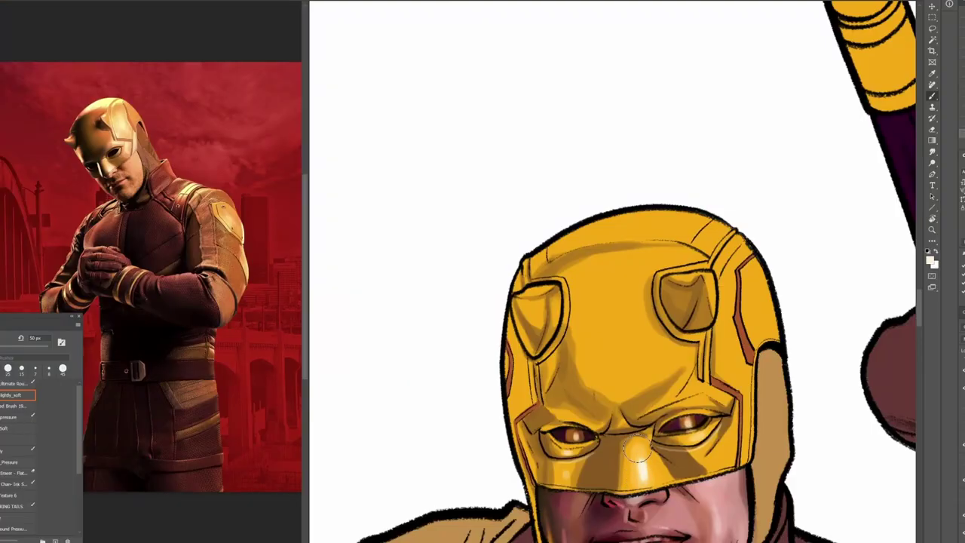
pyautogui.moveTo(637, 449); pyautogui.dragTo(643, 471)
pyautogui.moveTo(733, 399)
pyautogui.mouseDown()
pyautogui.moveTo(677, 426)
pyautogui.moveTo(639, 420)
pyautogui.mouseUp()
pyautogui.press(']')
pyautogui.press(']')
pyautogui.press(']')
pyautogui.press('[')
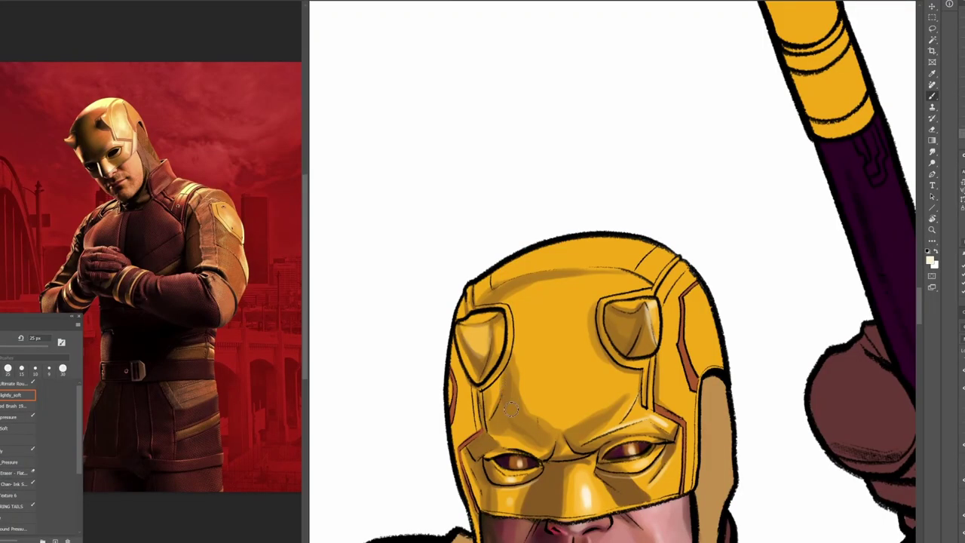
# Step: Shade the mask's side panel beside the red-brown trim nearest the raised baton with brown sampled from the mask's shadow
pyautogui.press('[')
pyautogui.keyDown('alt'); pyautogui.click(623, 487); pyautogui.keyUp('alt')
pyautogui.moveTo(686, 297)
pyautogui.mouseDown()
pyautogui.moveTo(699, 377)
pyautogui.moveTo(686, 341)
pyautogui.moveTo(696, 368)
pyautogui.mouseUp()
pyautogui.press(']')
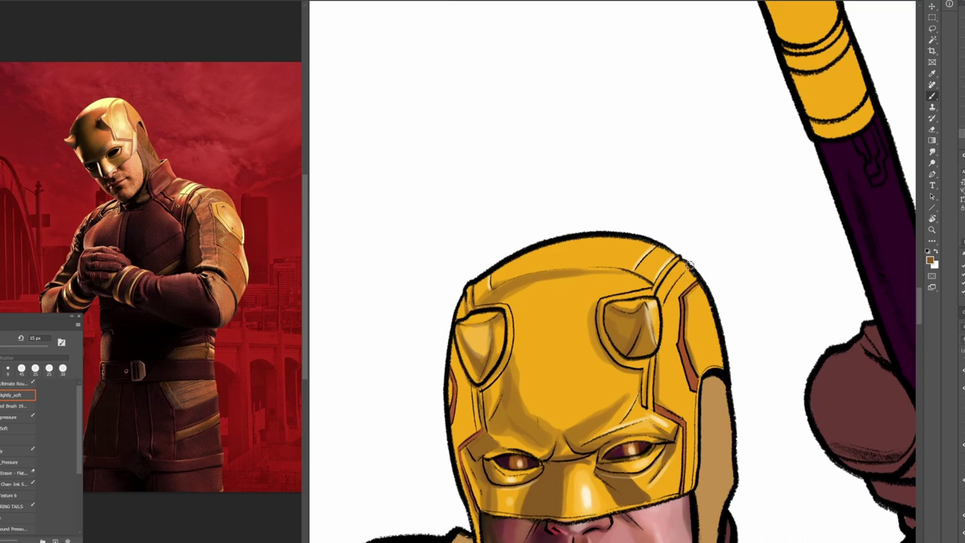
pyautogui.moveTo(703, 393)
pyautogui.mouseDown()
pyautogui.moveTo(704, 368)
pyautogui.moveTo(686, 403)
pyautogui.moveTo(687, 476)
pyautogui.mouseUp()
pyautogui.moveTo(697, 374); pyautogui.dragTo(692, 475)
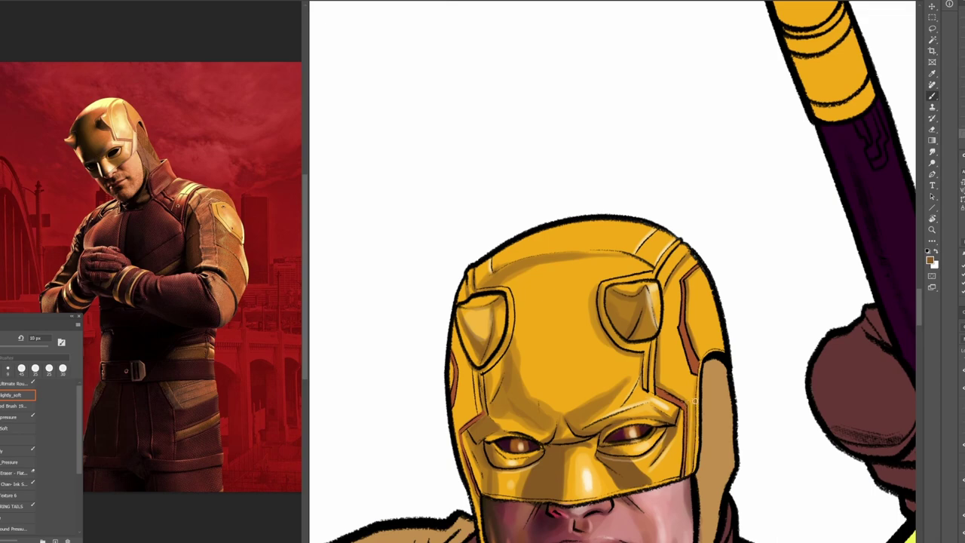
# Step: Brush a broad brown shadow from the brow up across the forehead and crown of the mask with a 70 px brush
pyautogui.moveTo(647, 413); pyautogui.dragTo(708, 379)
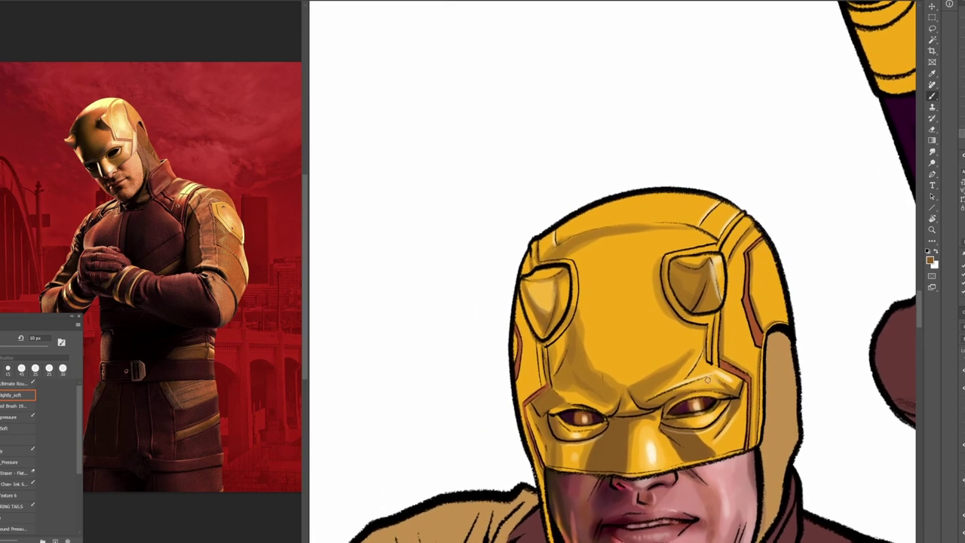
pyautogui.moveTo(608, 390)
pyautogui.mouseDown()
pyautogui.moveTo(584, 369)
pyautogui.moveTo(581, 260)
pyautogui.moveTo(601, 238)
pyautogui.moveTo(570, 252)
pyautogui.moveTo(632, 230)
pyautogui.moveTo(609, 232)
pyautogui.moveTo(607, 212)
pyautogui.moveTo(576, 244)
pyautogui.moveTo(594, 212)
pyautogui.mouseUp()
pyautogui.press(']')
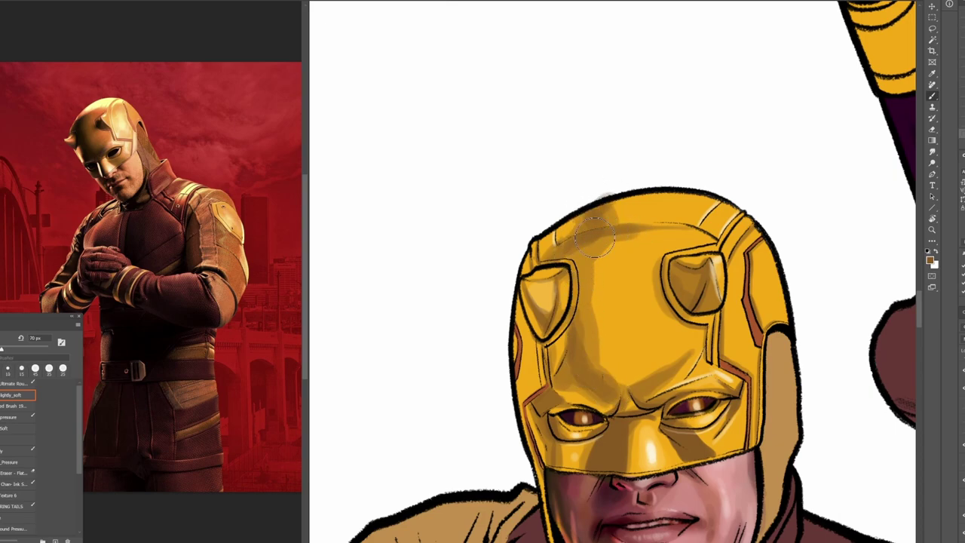
pyautogui.moveTo(602, 250); pyautogui.dragTo(599, 178)
# Step: Dodge the mask's outer edge beside the eye farthest from the raised baton to lighten it
pyautogui.press('o')
pyautogui.press(']')
pyautogui.moveTo(534, 383); pyautogui.dragTo(540, 429)
# Step: Paint bright cream highlights around the eye farthest from the raised baton, using a small brush and a sampled highlight colour
pyautogui.press('b')
pyautogui.keyDown('alt'); pyautogui.click(647, 375); pyautogui.keyUp('alt')
pyautogui.press('[')
pyautogui.press('[')
pyautogui.press('[')
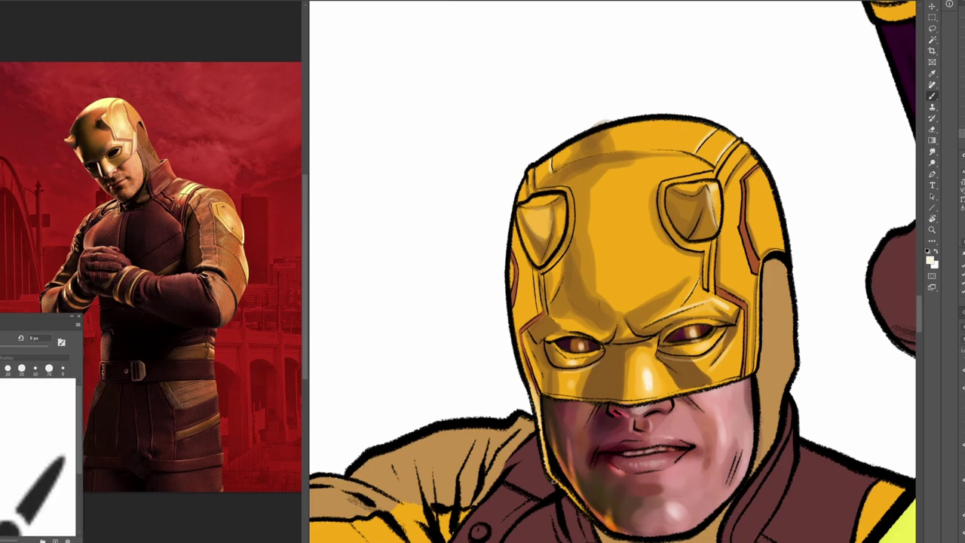
pyautogui.moveTo(521, 338)
pyautogui.mouseDown()
pyautogui.moveTo(536, 375)
pyautogui.moveTo(552, 361)
pyautogui.mouseUp()
pyautogui.moveTo(646, 298); pyautogui.dragTo(658, 386)
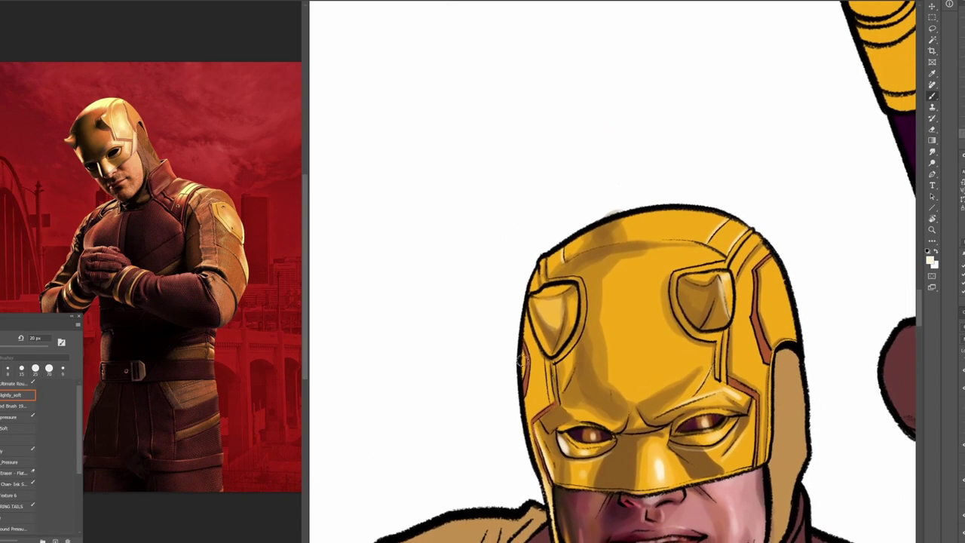
# Step: Brush soft cream highlights down the mask's side farthest from the raised baton and along the crown seam above its horn
pyautogui.moveTo(523, 337); pyautogui.dragTo(531, 439)
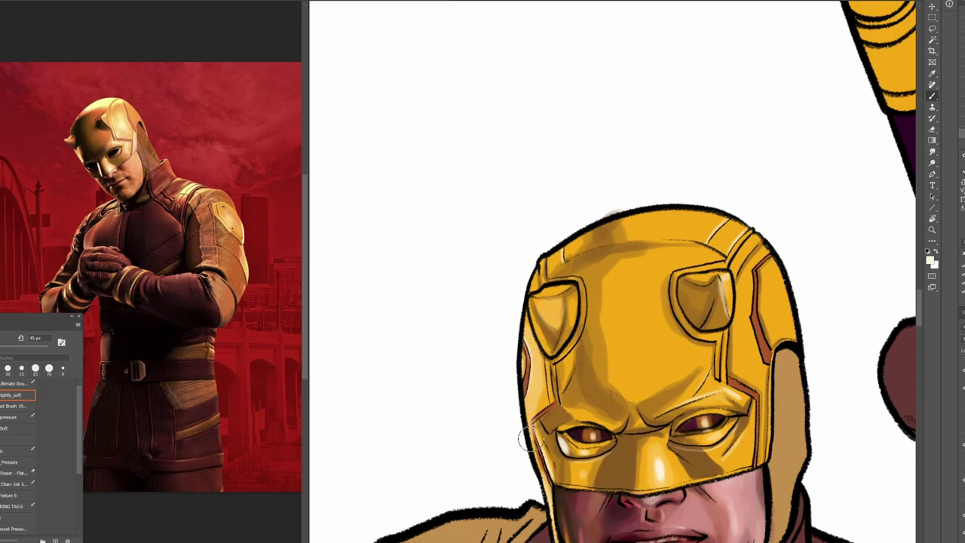
pyautogui.moveTo(546, 359); pyautogui.dragTo(551, 400)
pyautogui.moveTo(531, 303); pyautogui.dragTo(551, 356)
pyautogui.moveTo(446, 160)
pyautogui.mouseDown()
pyautogui.moveTo(435, 196)
pyautogui.moveTo(454, 190)
pyautogui.mouseUp()
pyautogui.moveTo(465, 143)
pyautogui.mouseDown()
pyautogui.moveTo(462, 177)
pyautogui.moveTo(487, 150)
pyautogui.mouseUp()
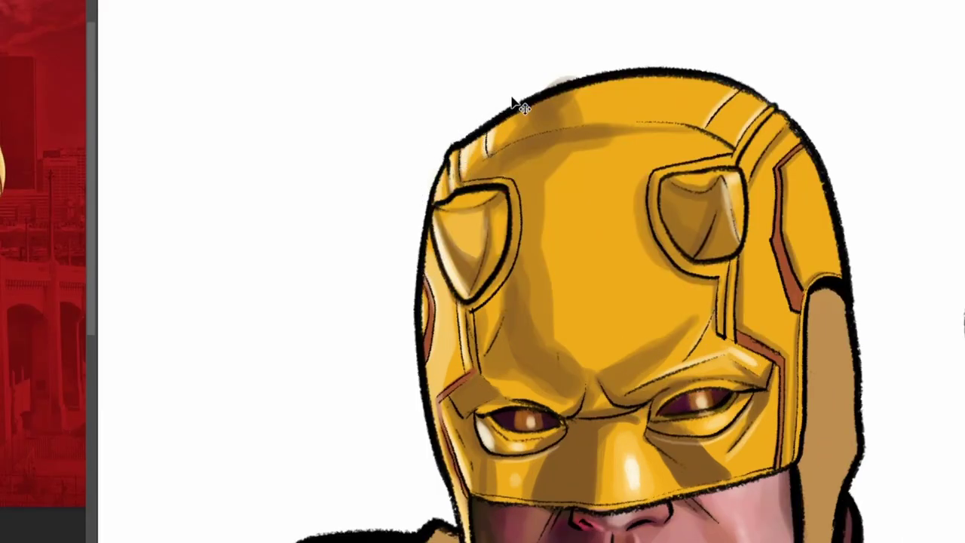
# Step: Brush a soft pale glow over the horn, crown edge and temple of the mask on the side away from the raised baton
pyautogui.hotkey('ctrl', '-')
pyautogui.hotkey('ctrl', '-')
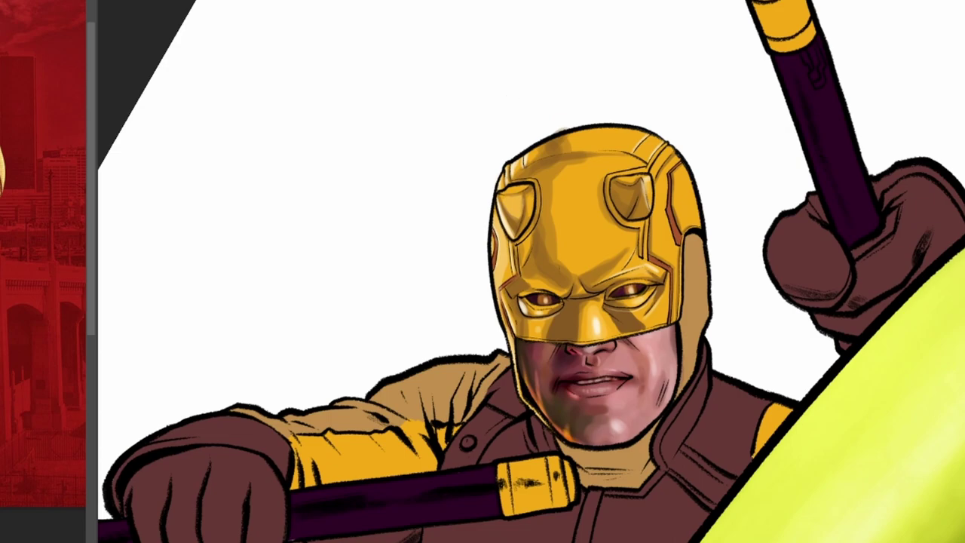
pyautogui.moveTo(495, 207); pyautogui.dragTo(547, 227)
pyautogui.moveTo(498, 188); pyautogui.dragTo(564, 208)
pyautogui.moveTo(508, 162)
pyautogui.mouseDown()
pyautogui.moveTo(515, 181)
pyautogui.moveTo(545, 194)
pyautogui.mouseUp()
pyautogui.moveTo(524, 141); pyautogui.dragTo(553, 183)
pyautogui.moveTo(483, 228); pyautogui.dragTo(523, 228)
pyautogui.moveTo(488, 268)
pyautogui.mouseDown()
pyautogui.moveTo(522, 296)
pyautogui.moveTo(512, 268)
pyautogui.mouseUp()
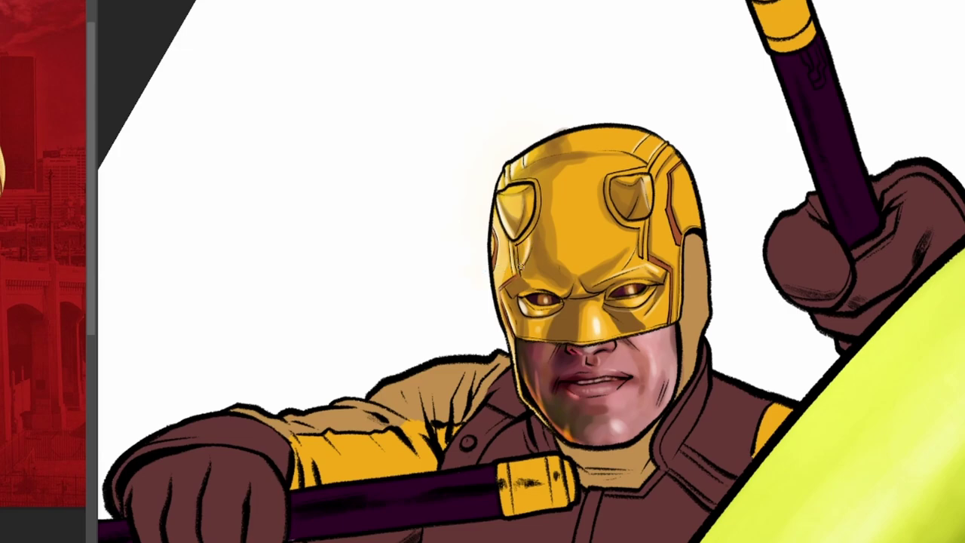
# Step: Brush a fine highlight on the mask just above the eye farthest from the raised baton with a smaller brush
pyautogui.press('[')
pyautogui.press('[')
pyautogui.moveTo(525, 279); pyautogui.dragTo(545, 291)
pyautogui.press(']')
pyautogui.press(']')
pyautogui.moveTo(567, 324); pyautogui.dragTo(569, 343)
pyautogui.hotkey('ctrl', 'z')
# Step: Sample the mask's colour beside the nose highlight for brushing the mask's lower edge
pyautogui.keyDown('alt'); pyautogui.click(612, 321); pyautogui.keyUp('alt')
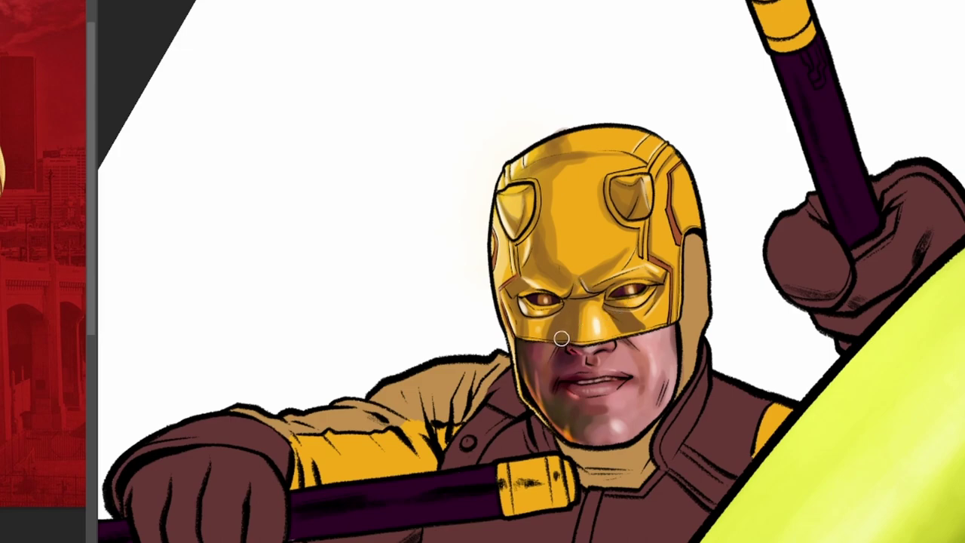